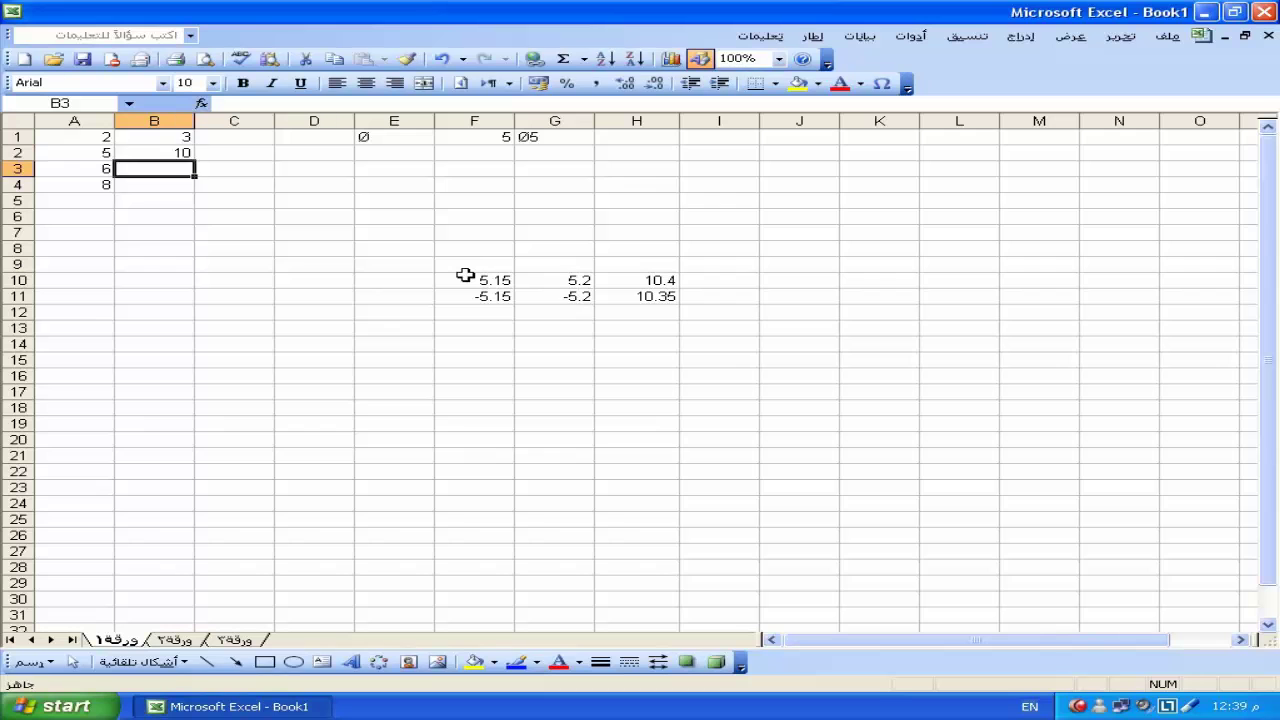
{"action": "type", "text": "20"}
Step: Enter 20 and 30 into B3 and B4
{"action": "key", "text": "Return"}
{"action": "type", "text": "30"}
{"action": "key", "text": "Return"}
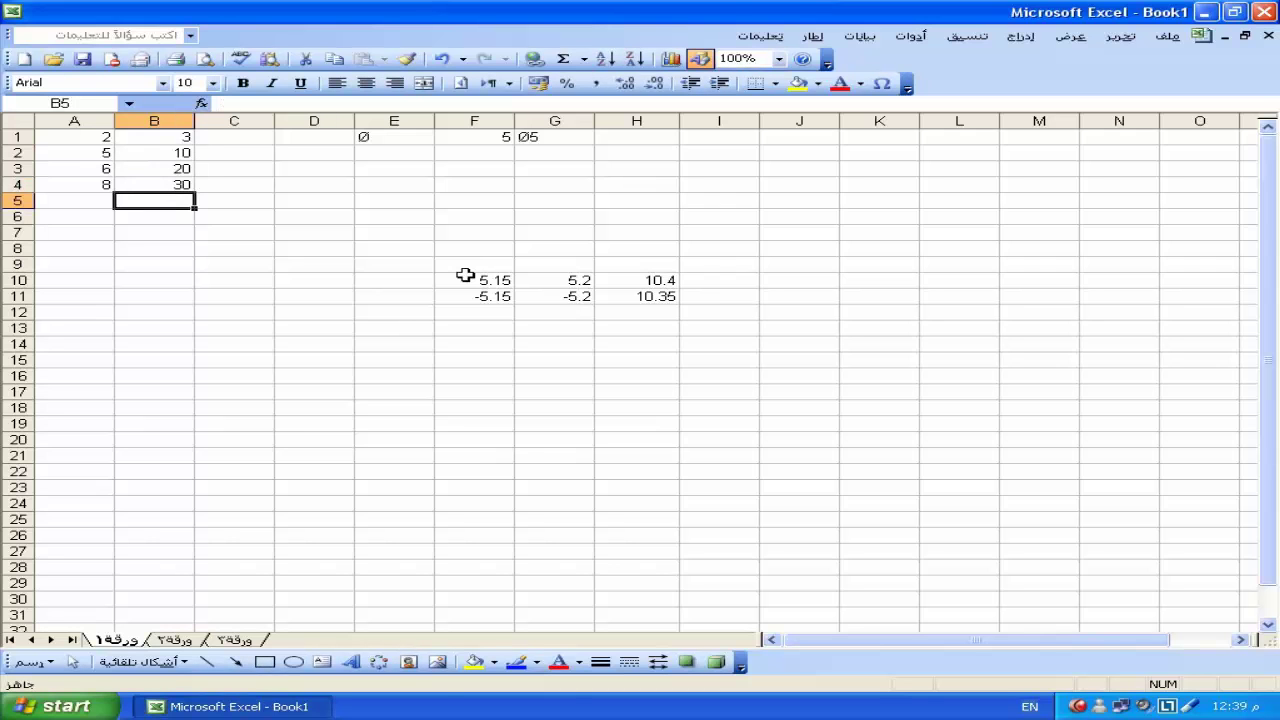
Step: Enter the formula =A1+B1 in C1, showing 5
{"action": "left_click", "coordinate": [240, 200]}
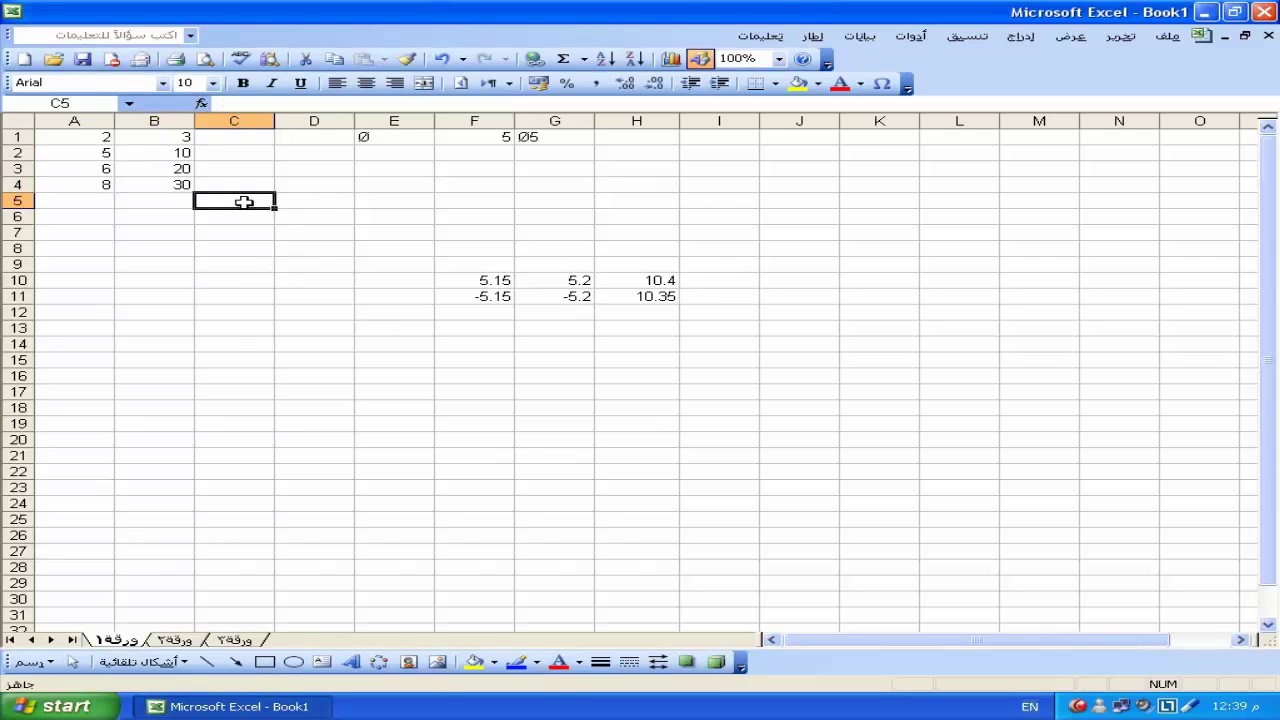
{"action": "type", "text": "="}
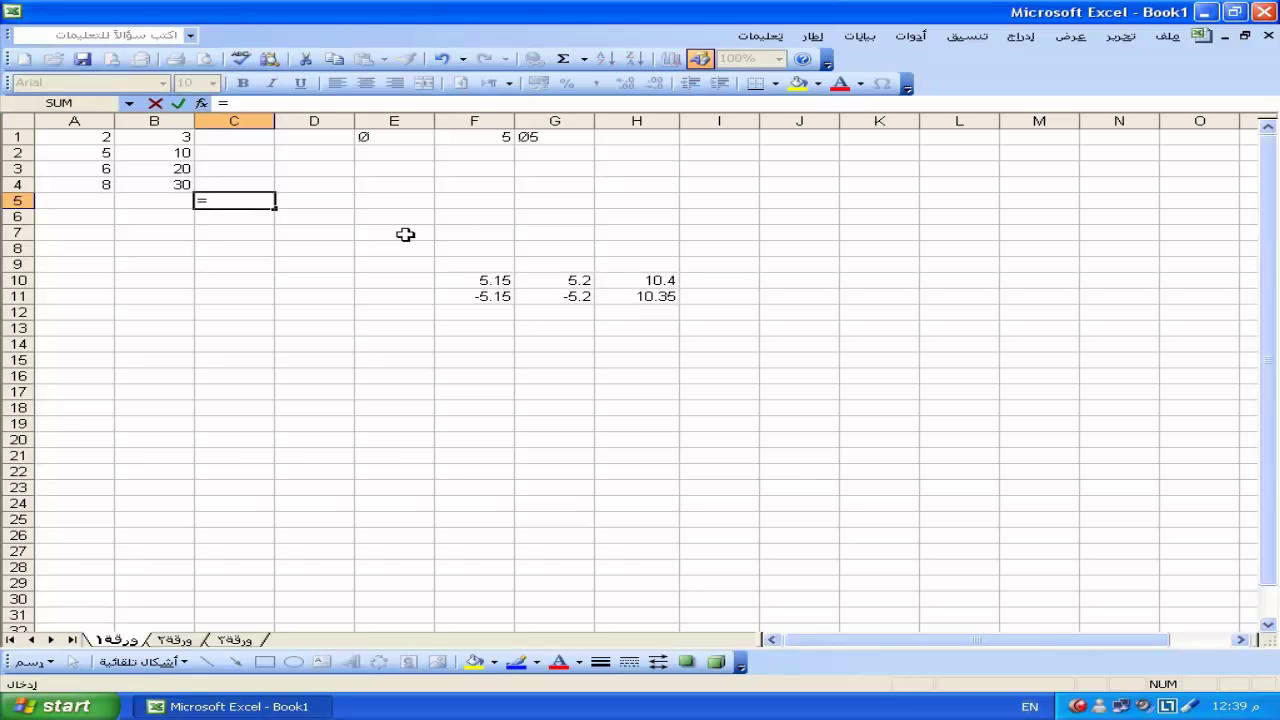
{"action": "key", "text": "Escape"}
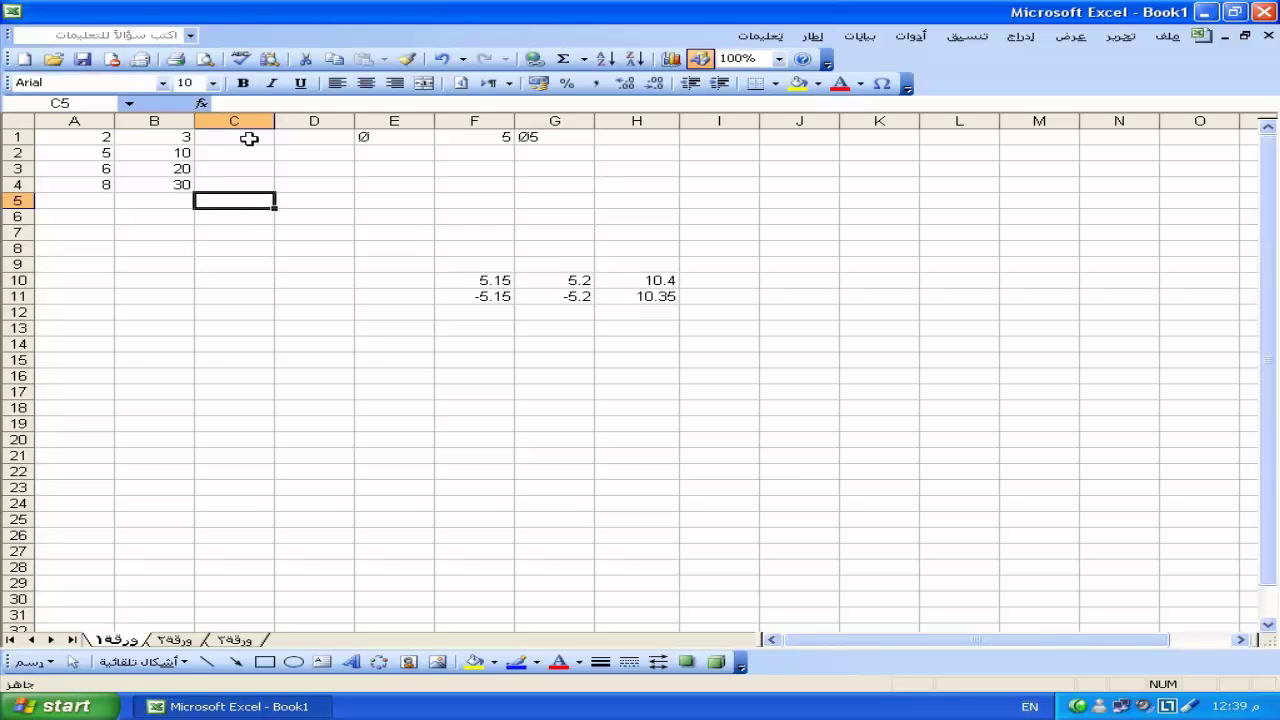
{"action": "left_click", "coordinate": [248, 137]}
{"action": "type", "text": "="}
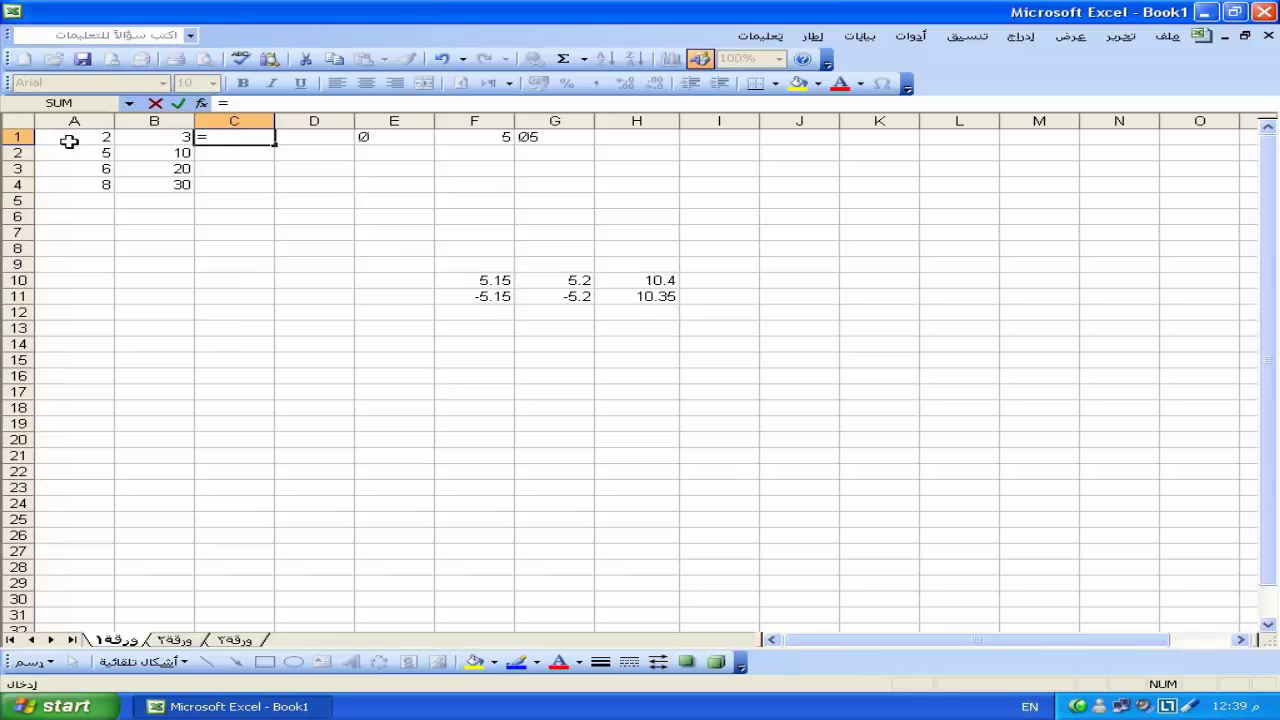
{"action": "left_click", "coordinate": [96, 137]}
{"action": "type", "text": "+"}
{"action": "left_click", "coordinate": [163, 136]}
{"action": "key", "text": "Return"}
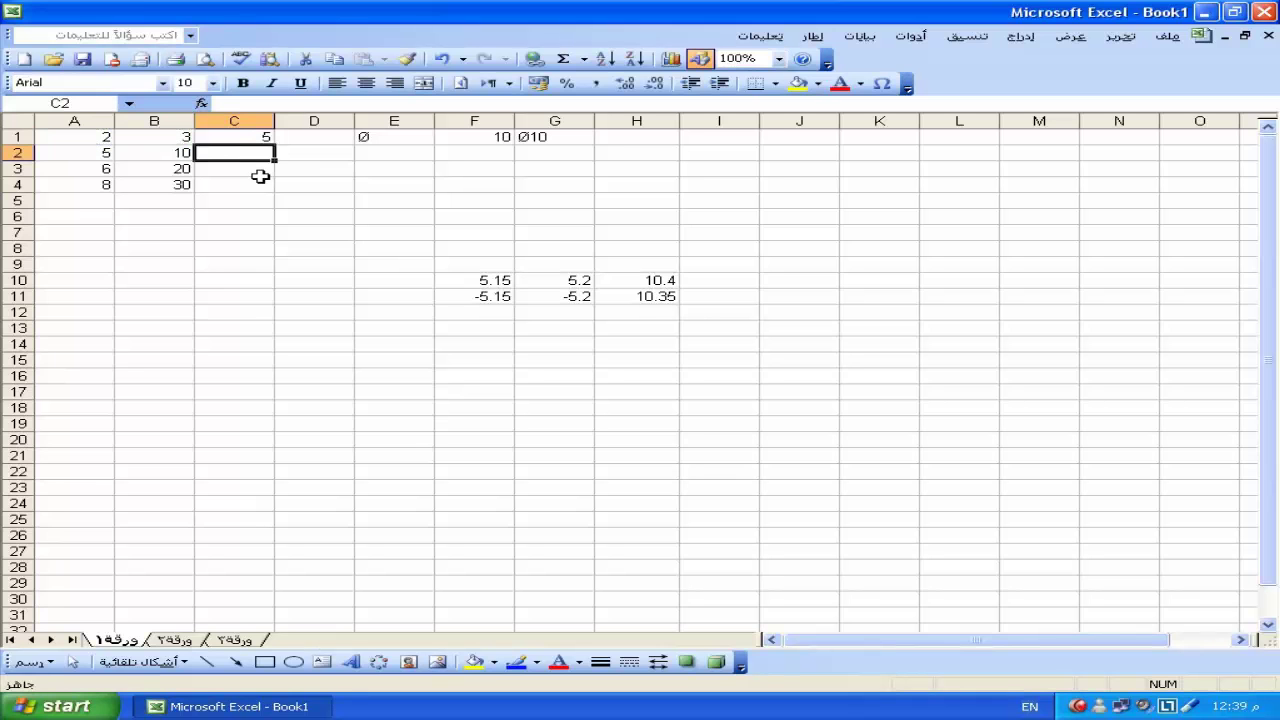
{"action": "left_click", "coordinate": [248, 137]}
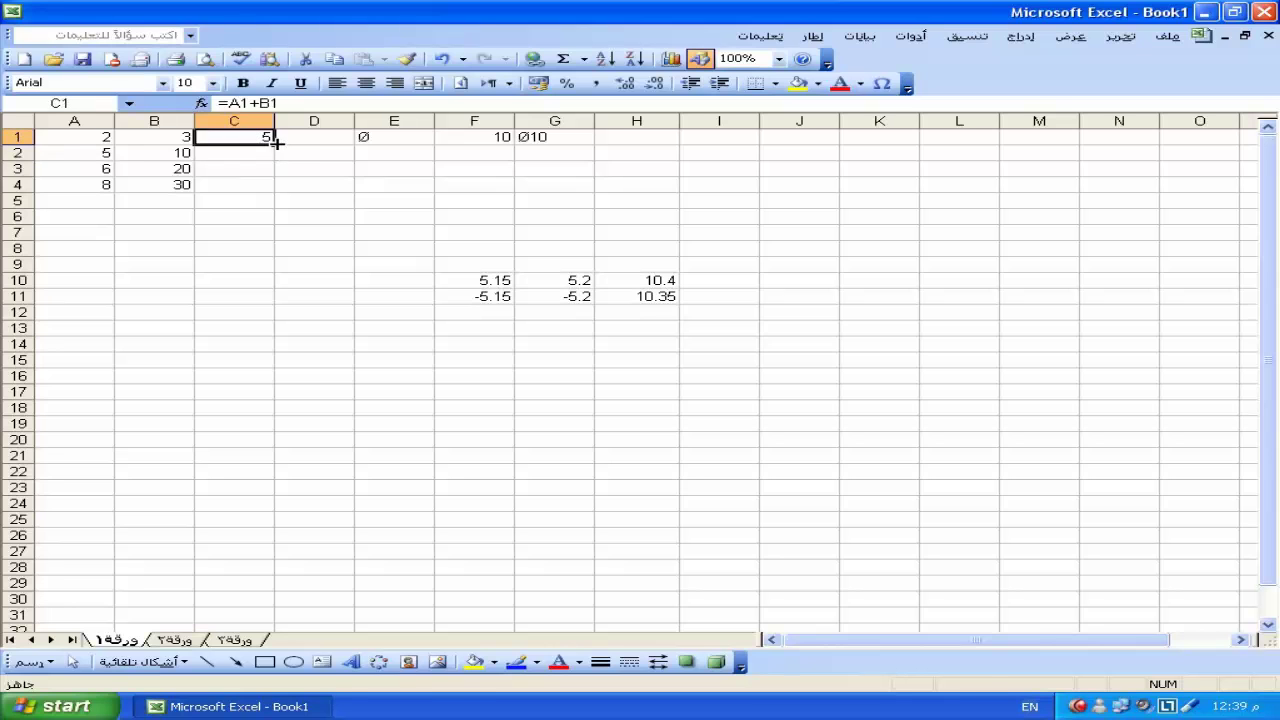
{"action": "left_click_drag", "start_coordinate": [274, 144], "coordinate": [270, 155]}
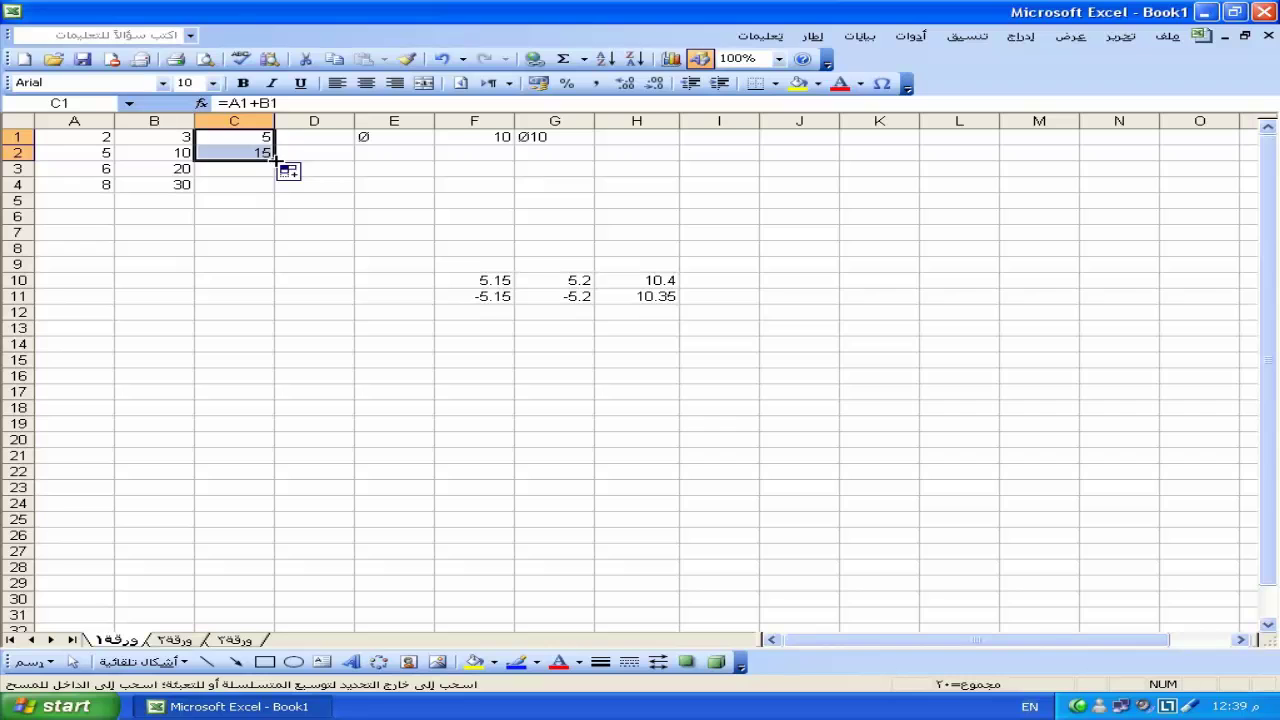
{"action": "left_click_drag", "start_coordinate": [273, 160], "coordinate": [269, 172]}
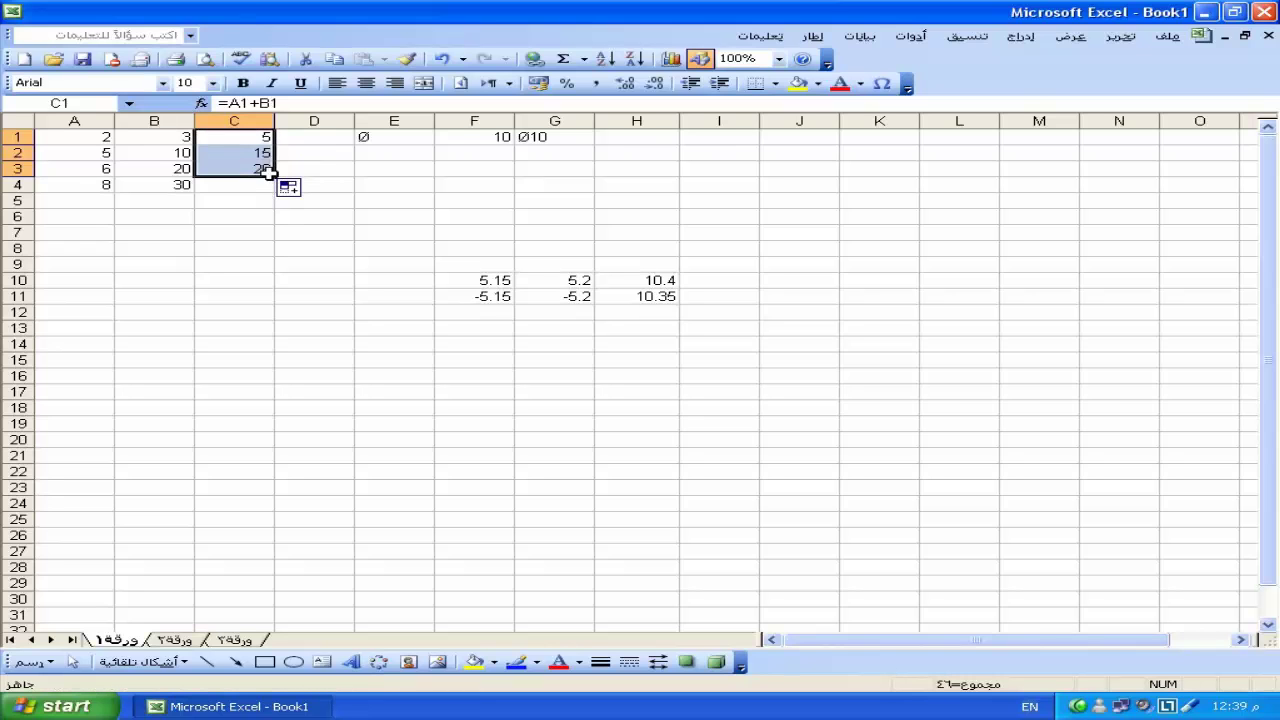
{"action": "left_click", "coordinate": [255, 140]}
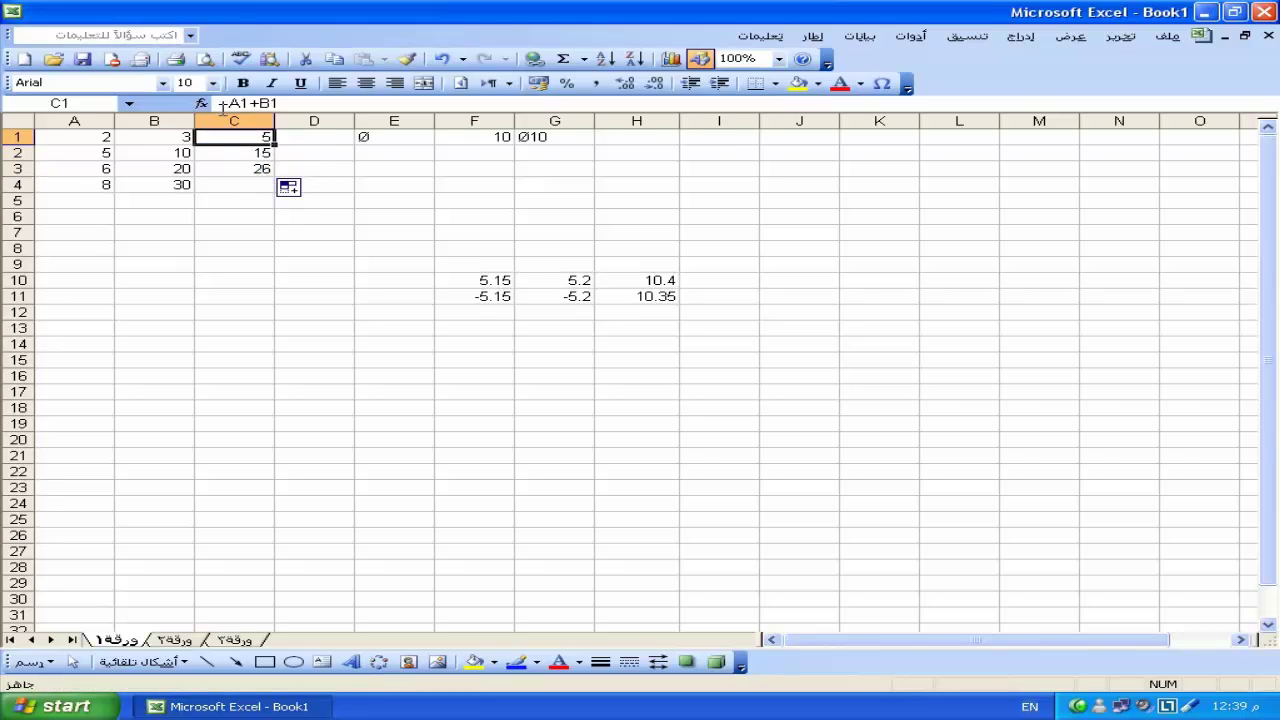
{"action": "left_click", "coordinate": [259, 152]}
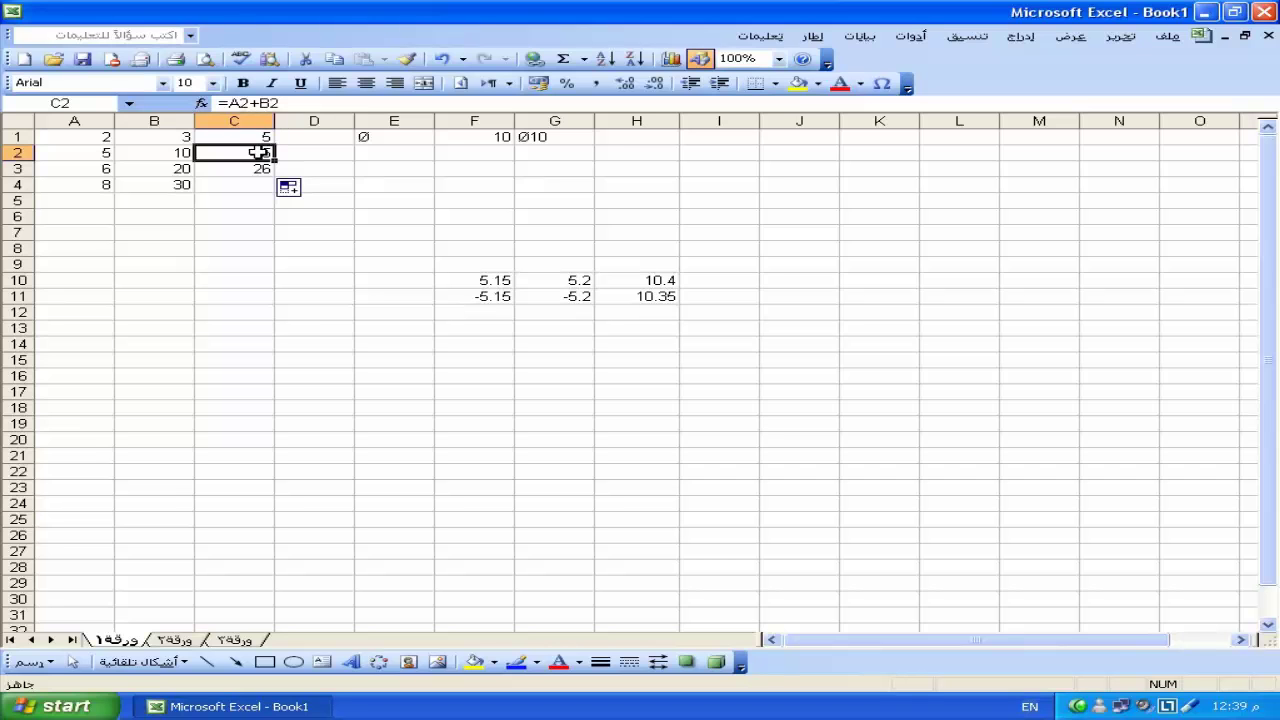
{"action": "left_click", "coordinate": [252, 169]}
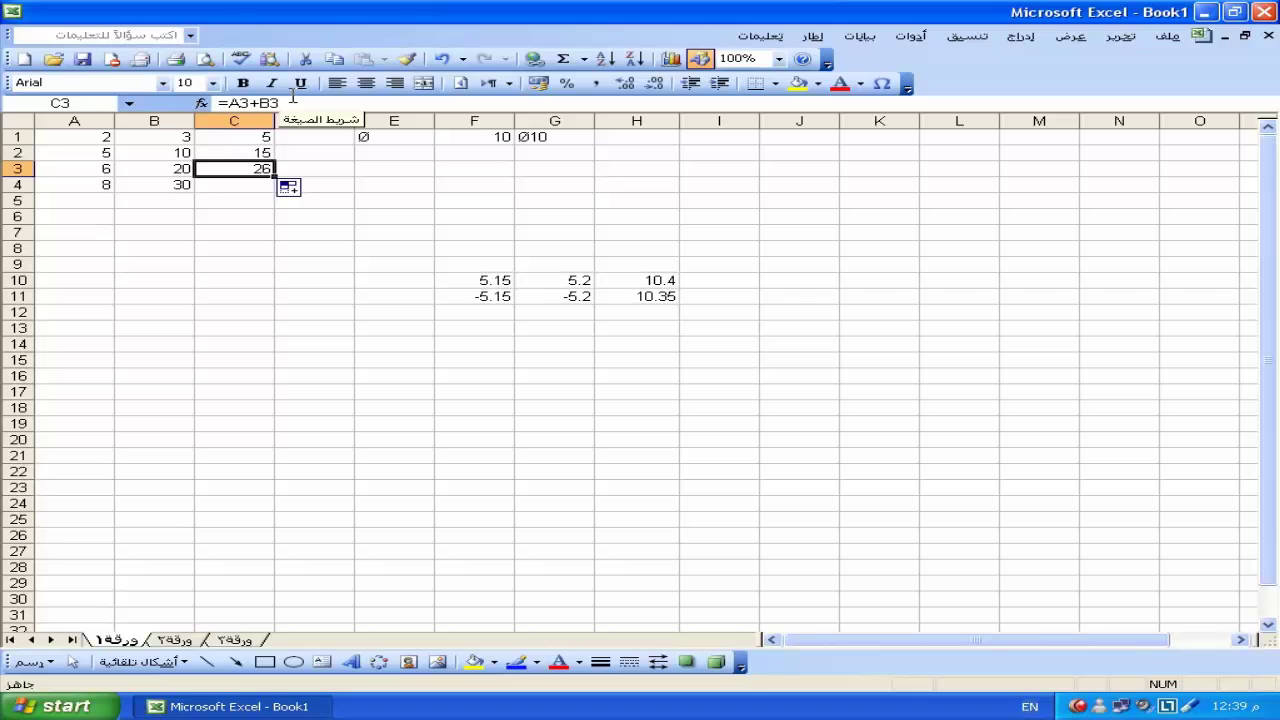
{"action": "mouse_move", "coordinate": [288, 188]}
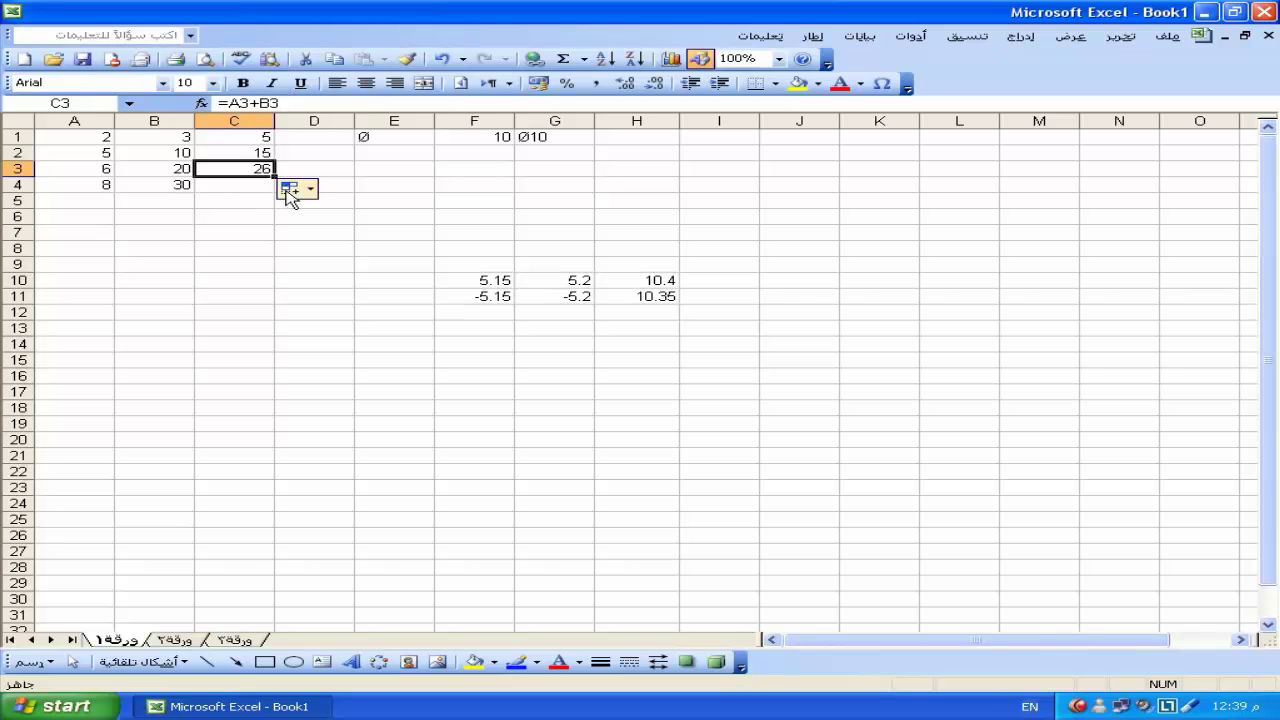
{"action": "left_click_drag", "start_coordinate": [275, 177], "coordinate": [285, 192]}
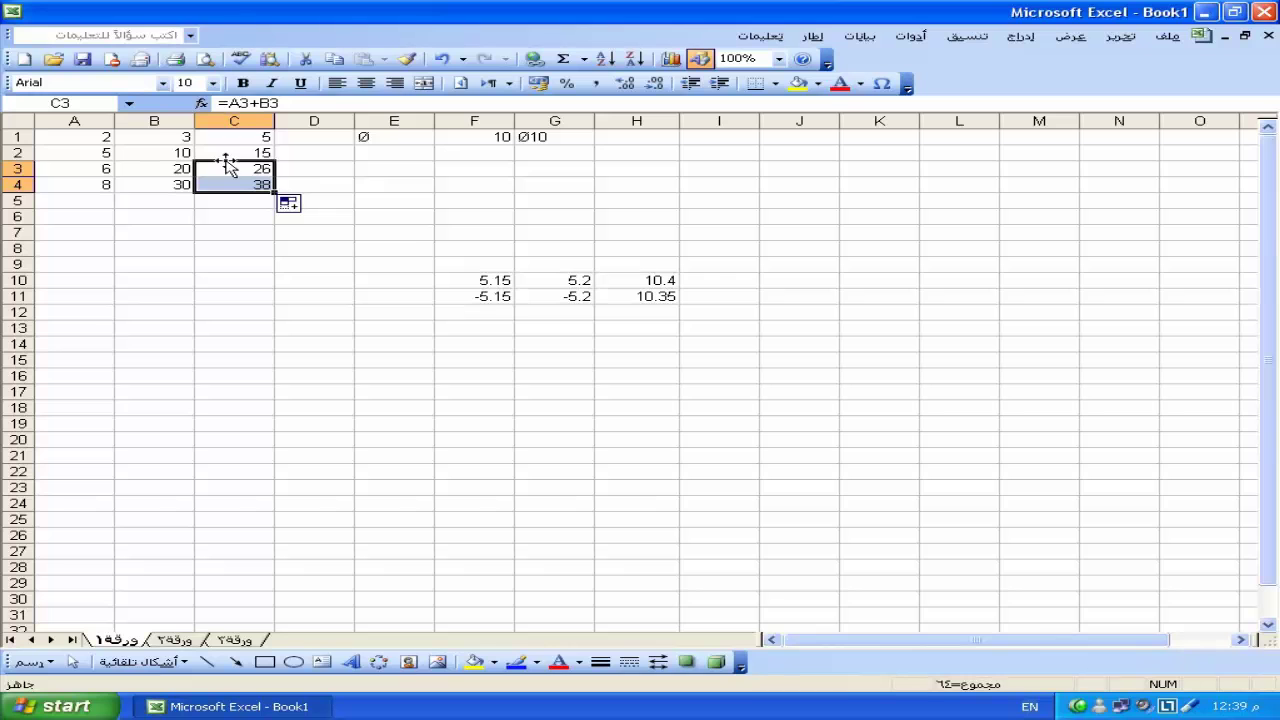
{"action": "key", "text": "ctrl+z"}
{"action": "key", "text": "ctrl+z"}
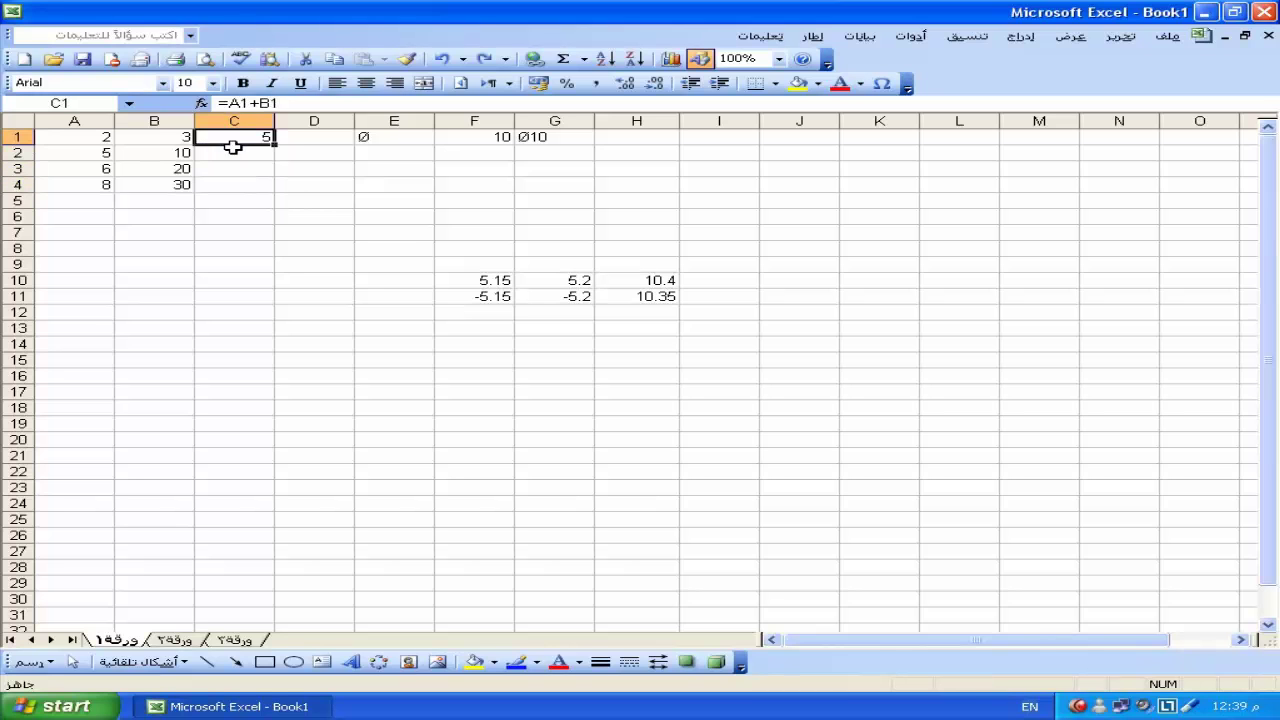
Step: Change C1's formula to =A1+$B$1 so the B1 reference is absolute
{"action": "double_click", "coordinate": [259, 137]}
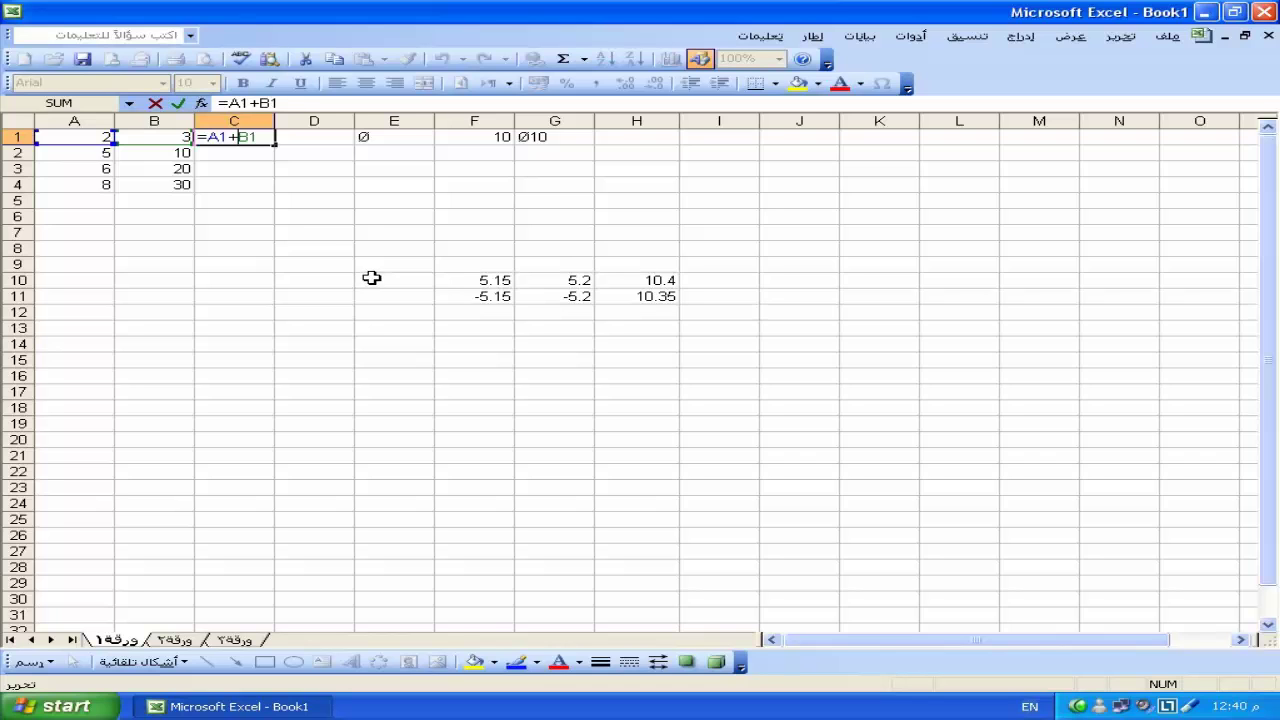
{"action": "type", "text": "$B"}
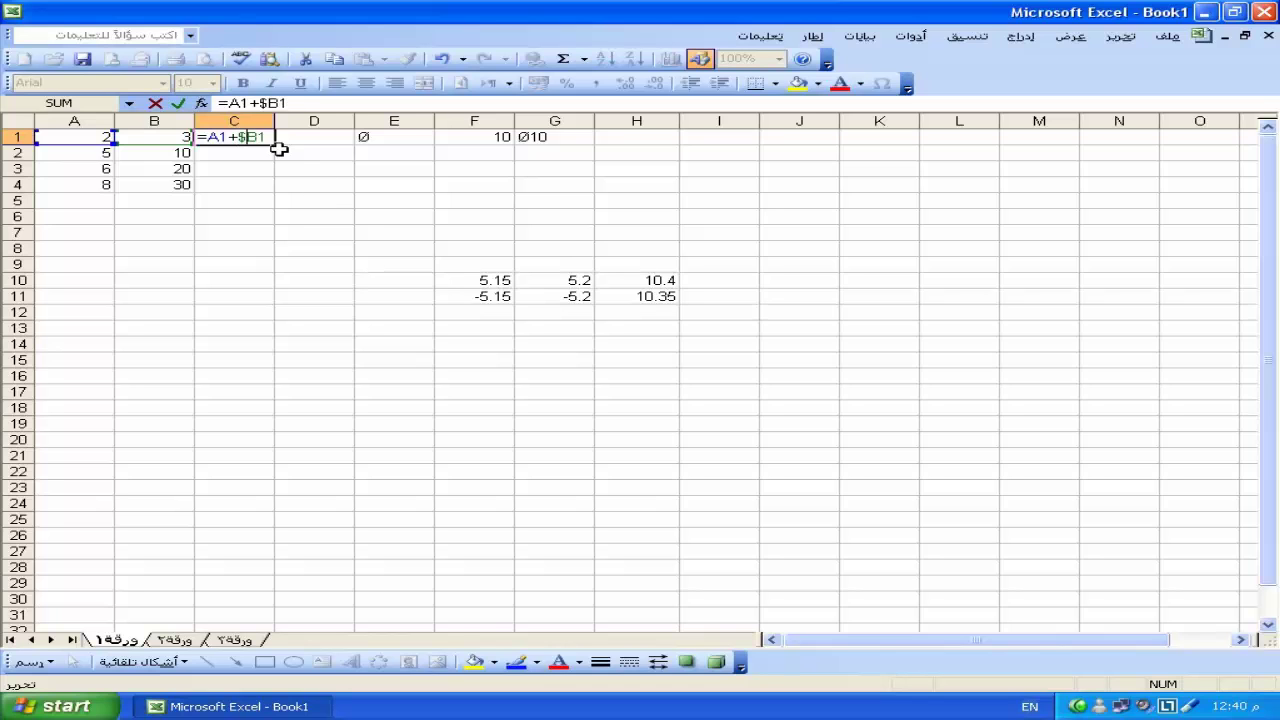
{"action": "type", "text": "$"}
{"action": "key", "text": "Return"}
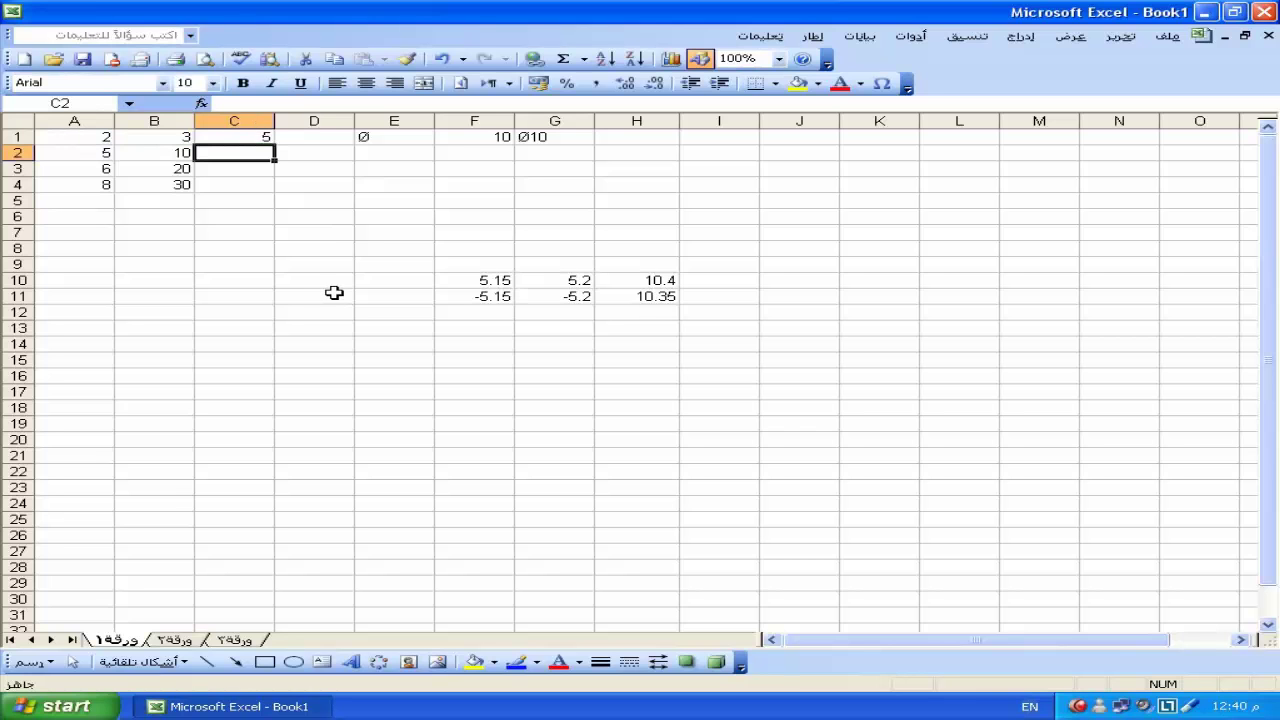
Step: Fill C1's formula down to C4, giving 8, 9 and 11, and check each copy
{"action": "left_click", "coordinate": [253, 137]}
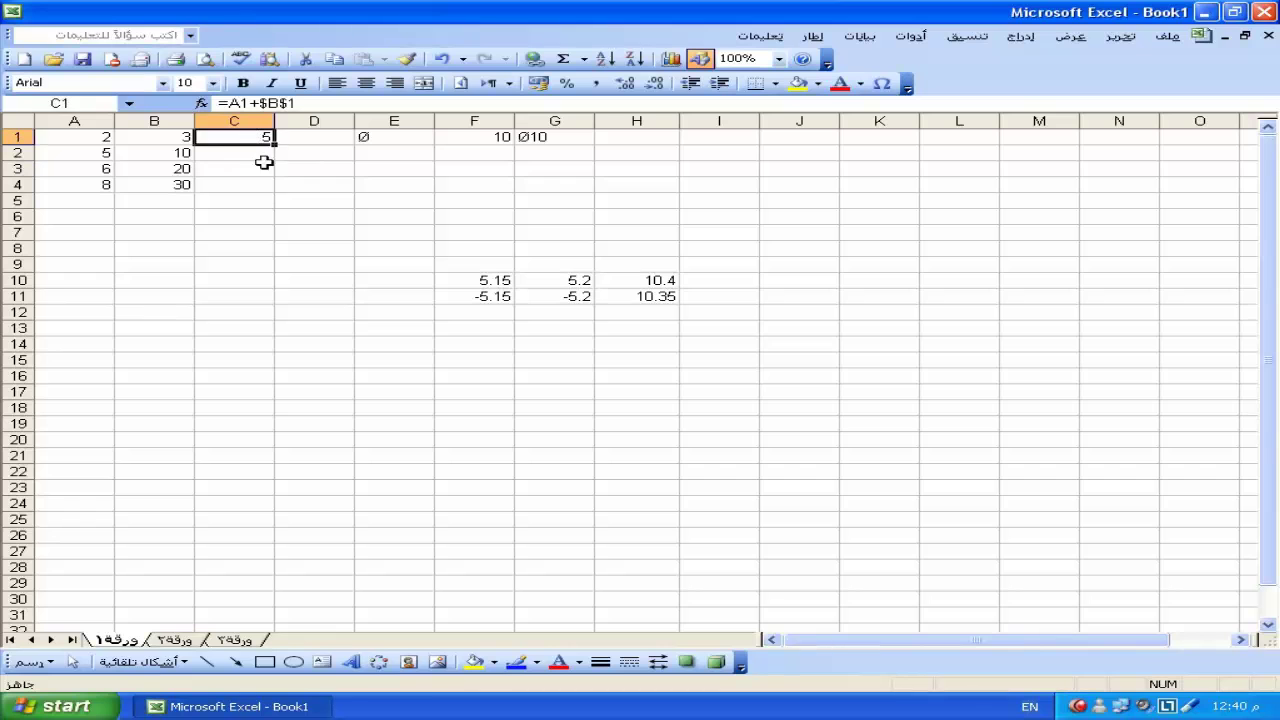
{"action": "left_click_drag", "start_coordinate": [273, 145], "coordinate": [273, 190]}
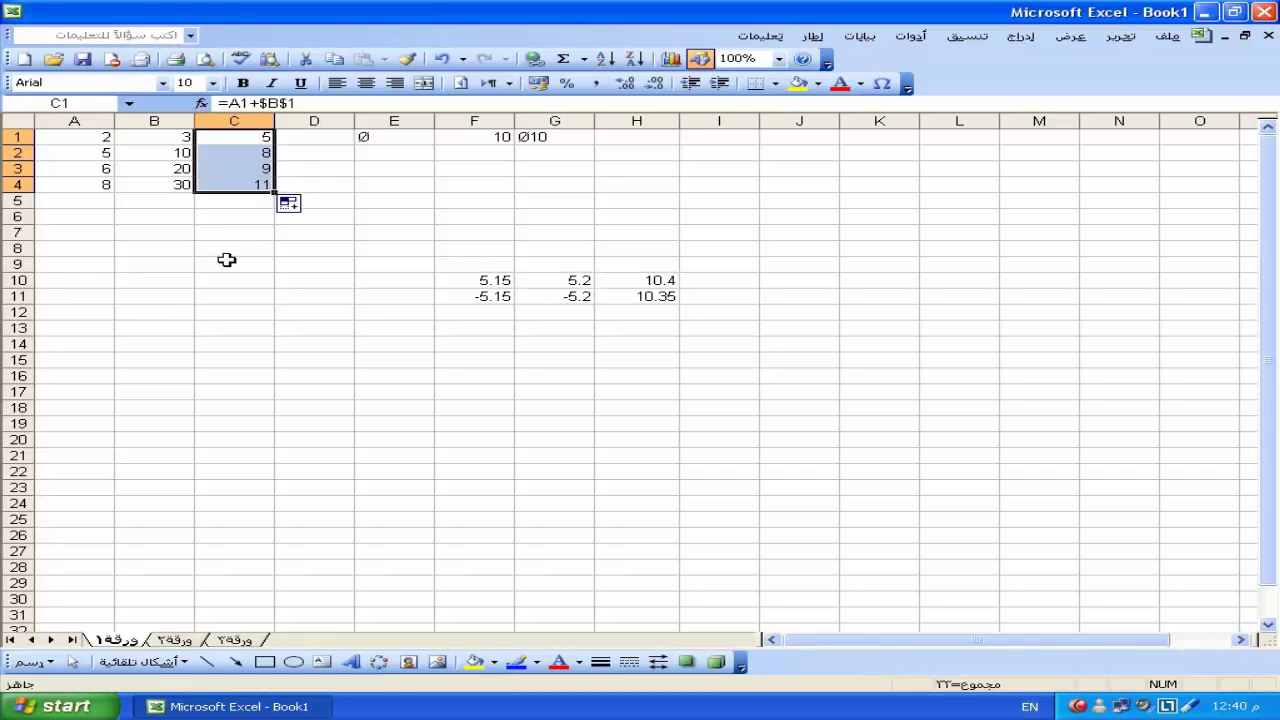
{"action": "left_click", "coordinate": [176, 138]}
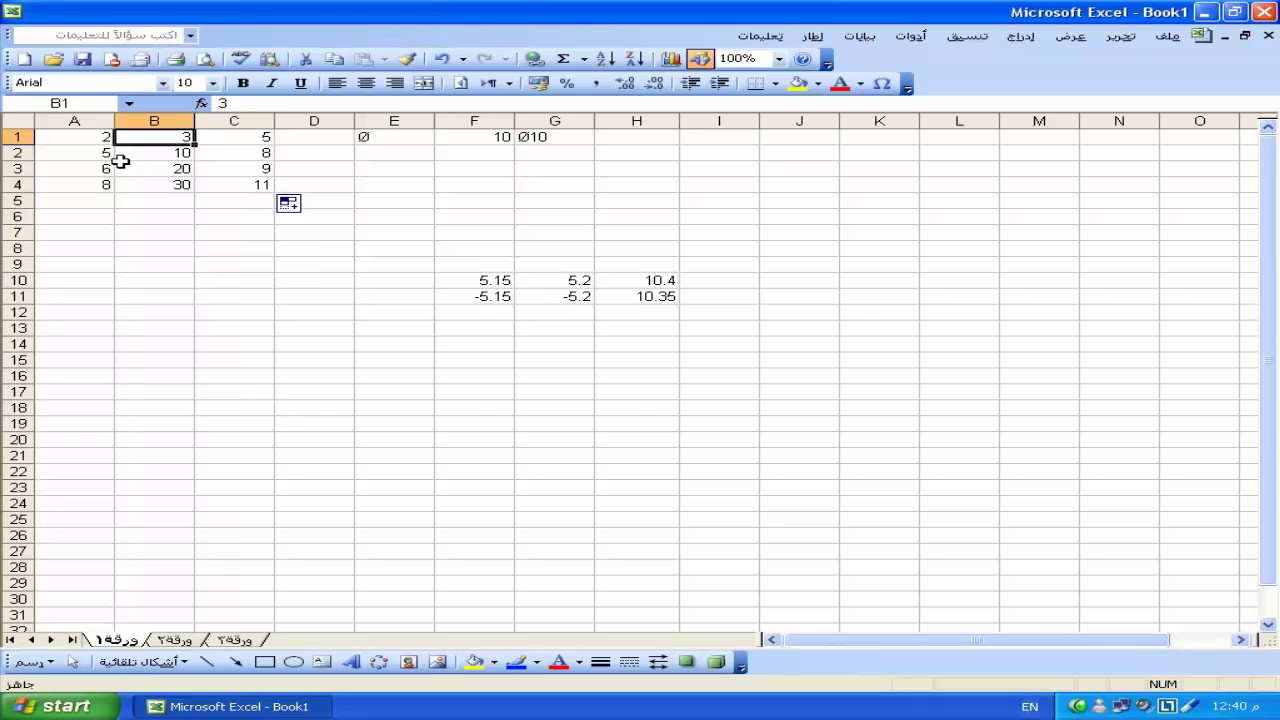
{"action": "left_click", "coordinate": [249, 157]}
{"action": "left_click", "coordinate": [174, 135]}
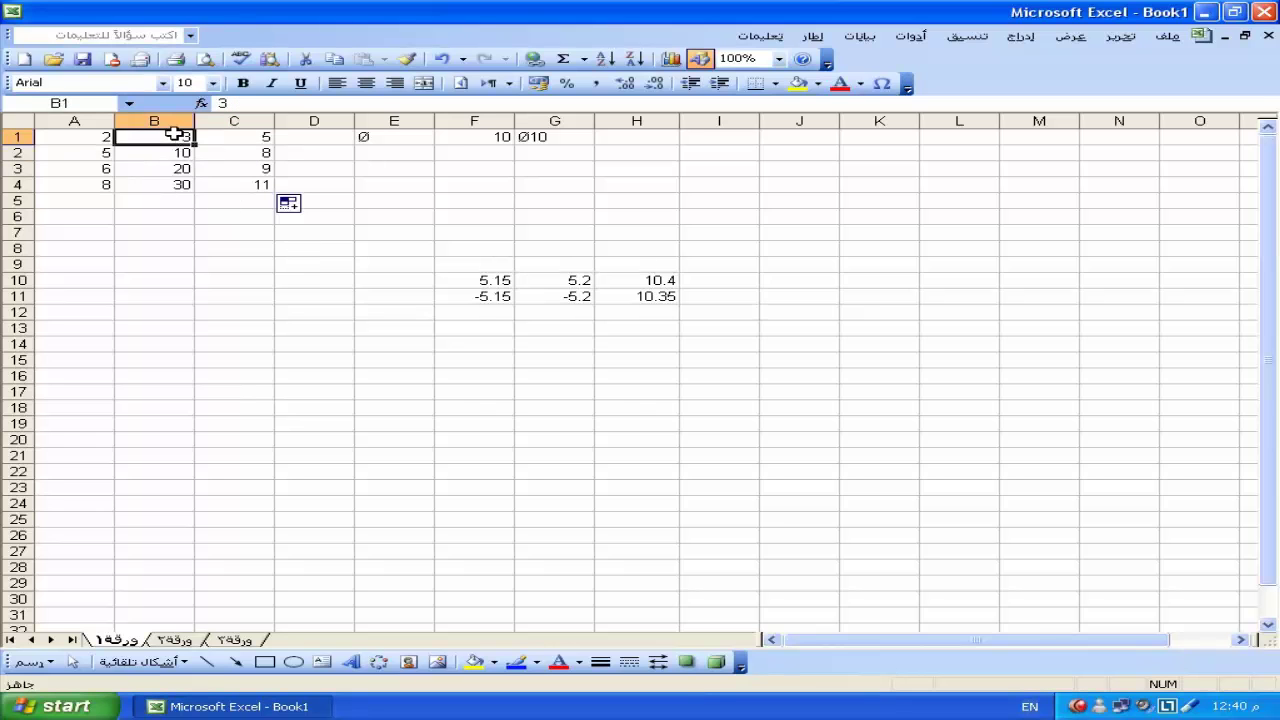
{"action": "left_click", "coordinate": [110, 170]}
{"action": "left_click", "coordinate": [224, 168]}
{"action": "left_click", "coordinate": [177, 134]}
{"action": "left_click", "coordinate": [98, 187]}
{"action": "left_click", "coordinate": [248, 188]}
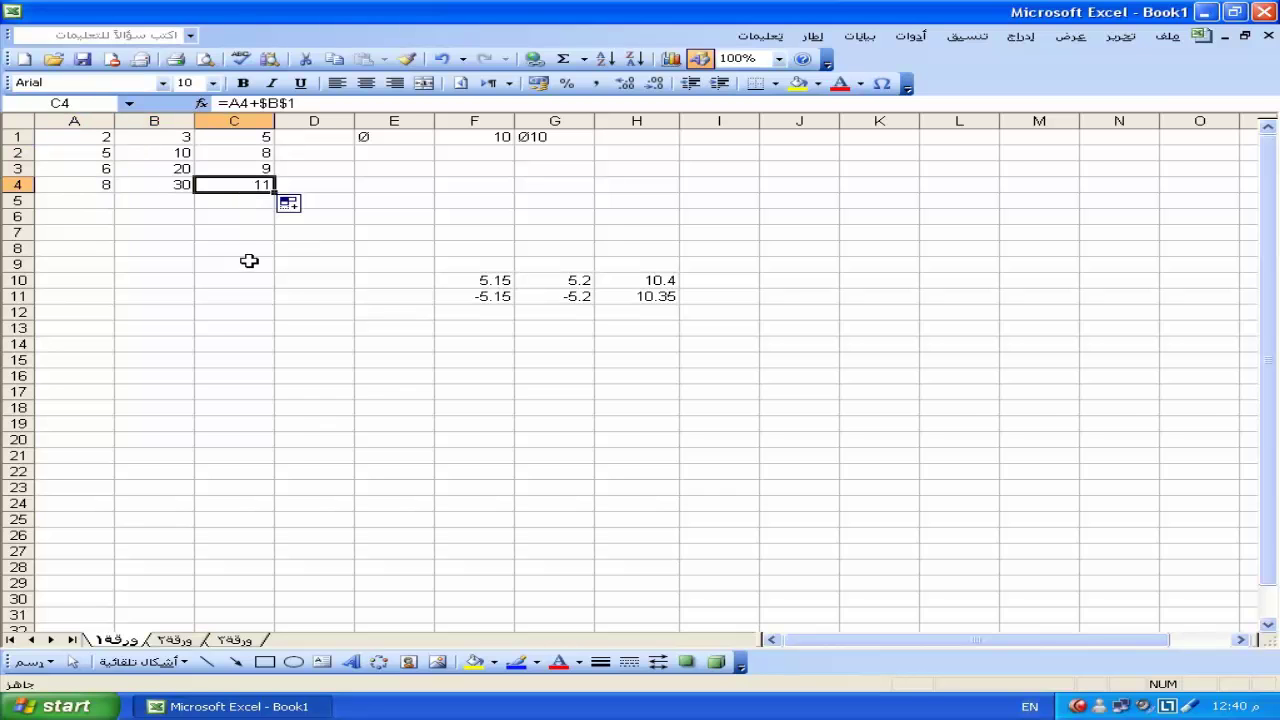
Step: Compare the formulas in C1 through C4 to confirm each still references $B$1
{"action": "left_click", "coordinate": [248, 135]}
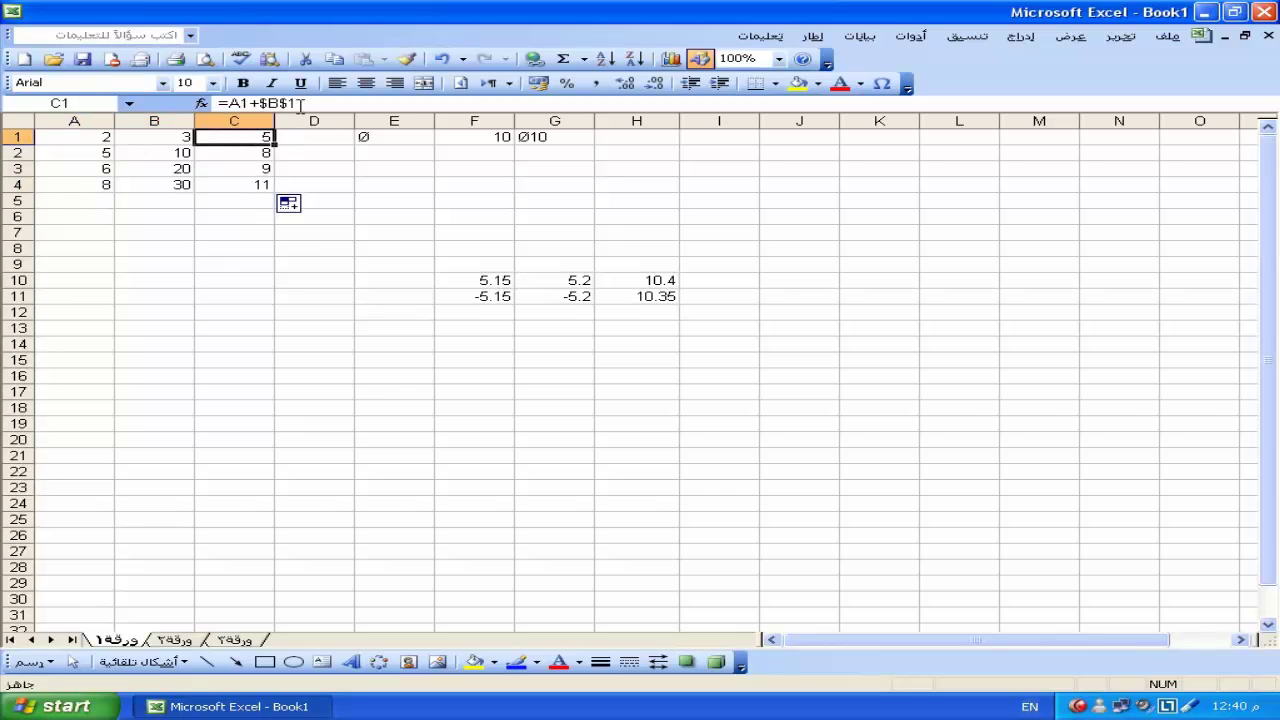
{"action": "left_click", "coordinate": [240, 154]}
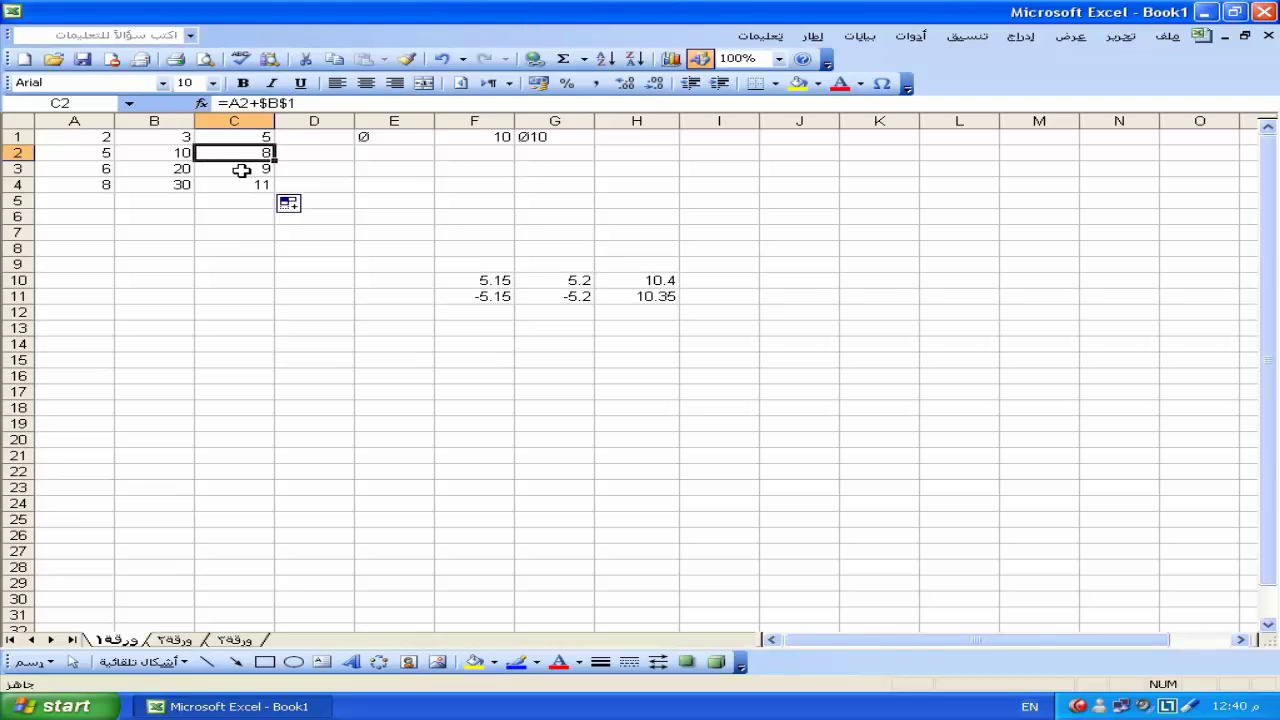
{"action": "left_click", "coordinate": [257, 166]}
{"action": "left_click", "coordinate": [249, 183]}
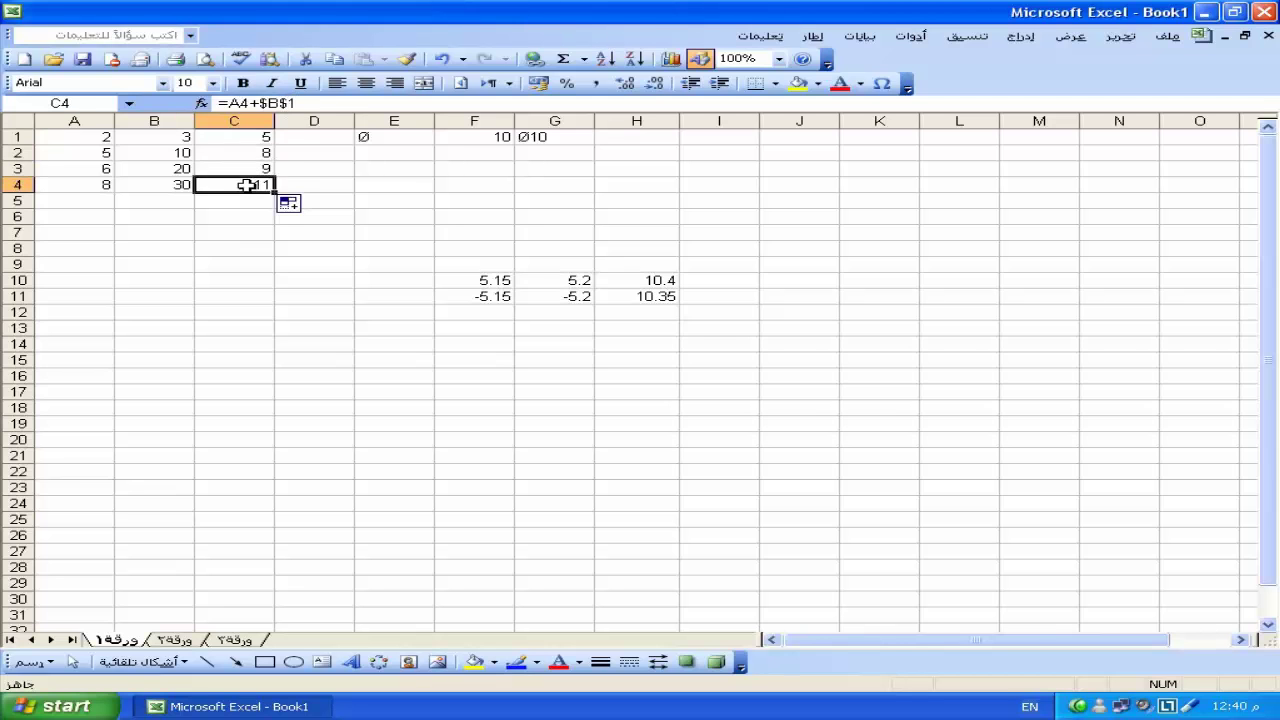
{"action": "left_click", "coordinate": [248, 168]}
{"action": "left_click", "coordinate": [243, 156]}
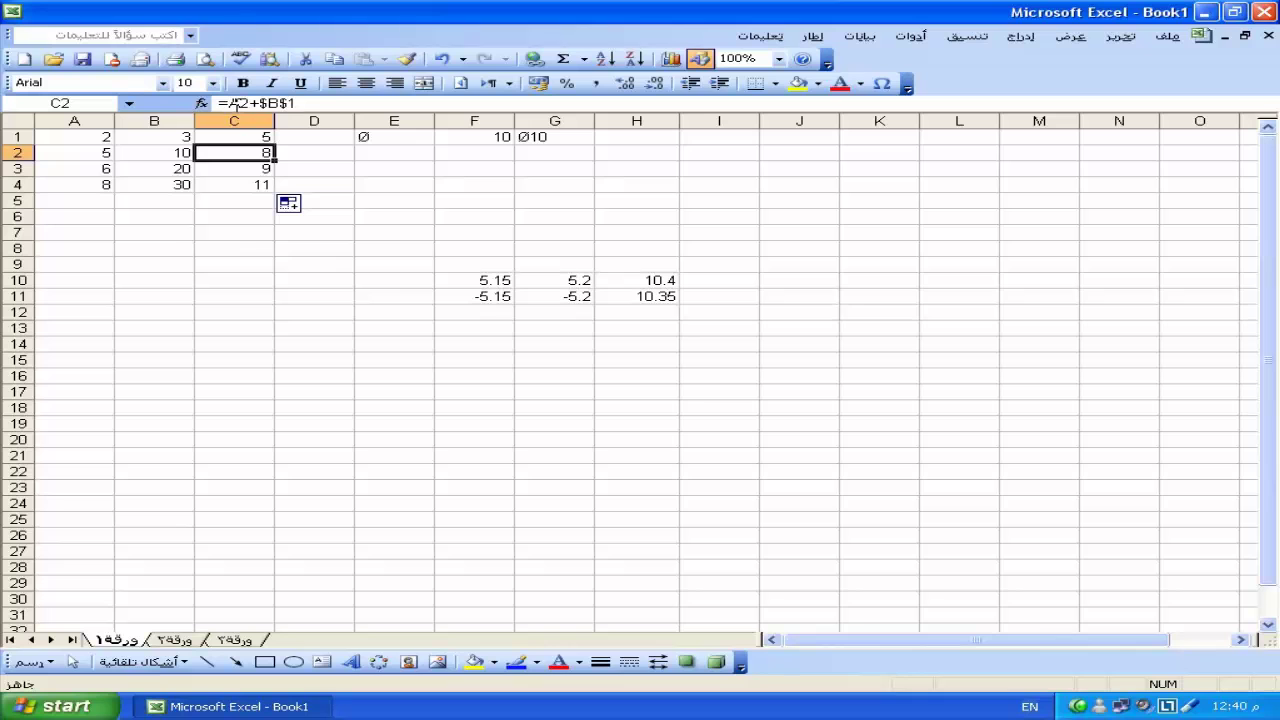
{"action": "left_click", "coordinate": [234, 137]}
{"action": "left_click", "coordinate": [236, 153]}
{"action": "left_click", "coordinate": [238, 168]}
{"action": "left_click", "coordinate": [240, 188]}
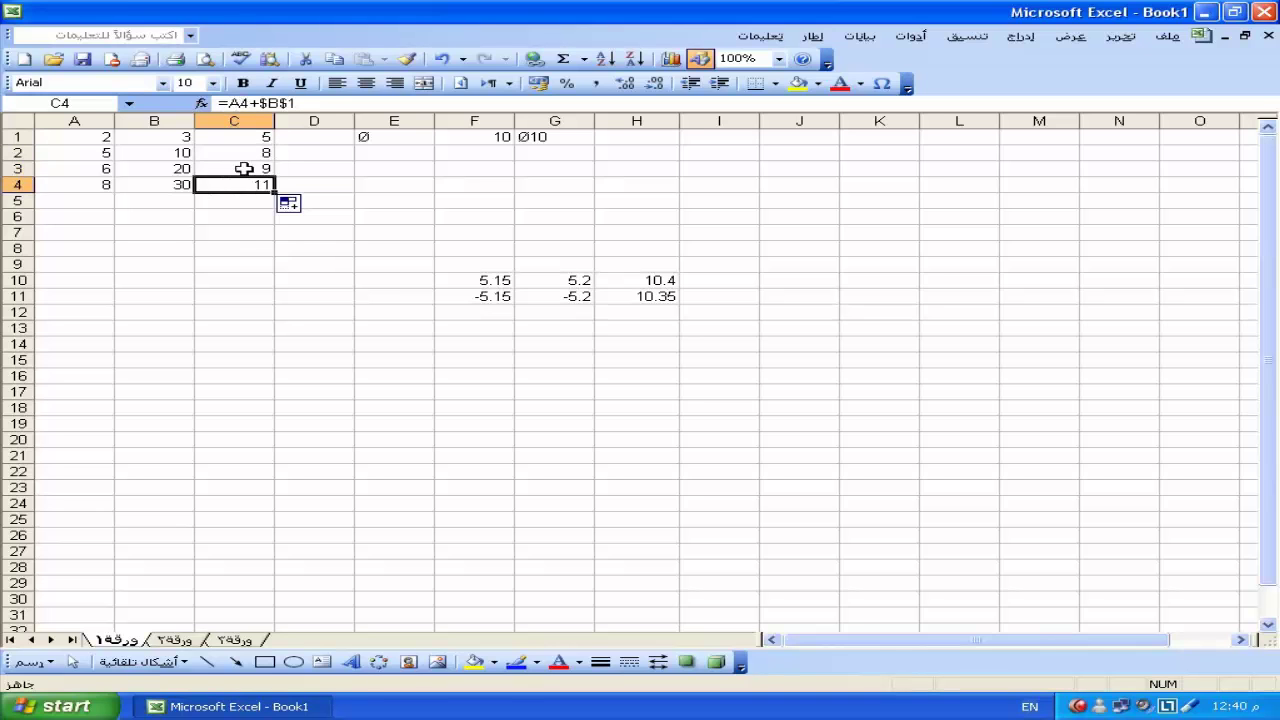
{"action": "left_click", "coordinate": [242, 153]}
{"action": "left_click", "coordinate": [246, 138]}
{"action": "left_click", "coordinate": [240, 168]}
{"action": "left_click", "coordinate": [242, 185]}
{"action": "left_click", "coordinate": [238, 169]}
{"action": "left_click", "coordinate": [238, 153]}
{"action": "left_click", "coordinate": [246, 137]}
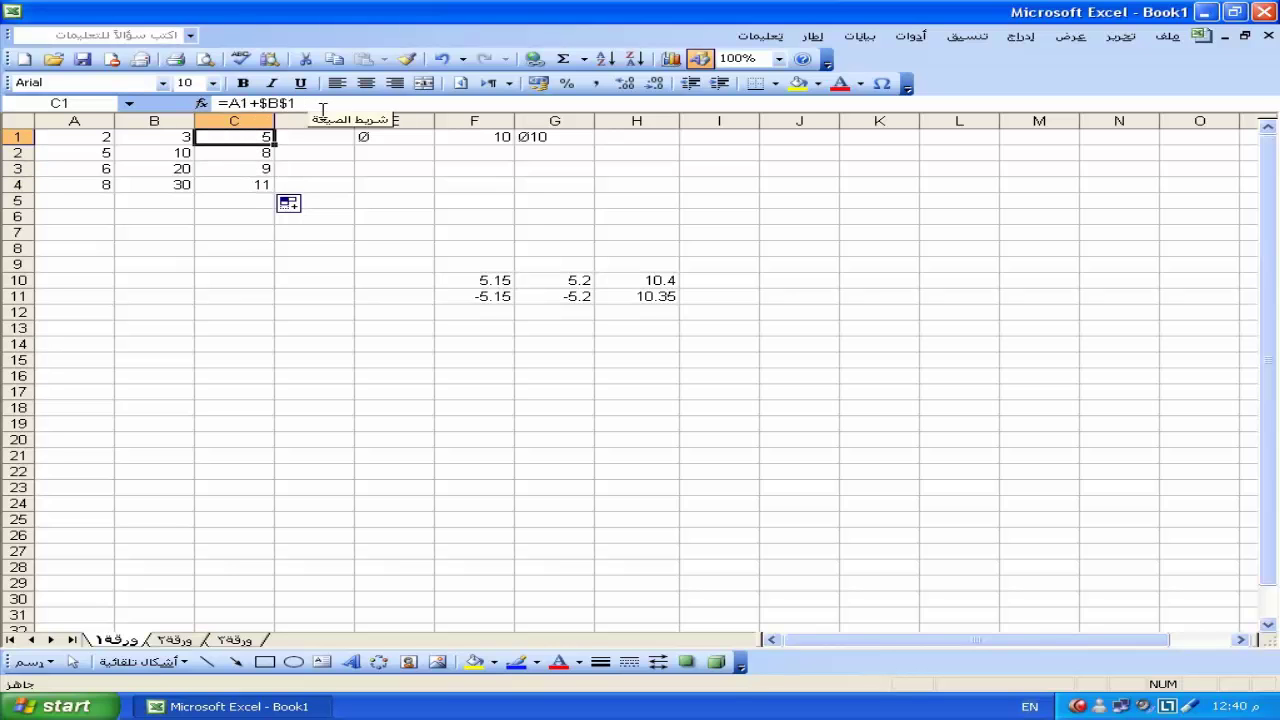
Step: Edit G1 to =CONCATENATE($E$1;F1), making the E1 reference absolute
{"action": "double_click", "coordinate": [550, 137]}
{"action": "left_click", "coordinate": [652, 136]}
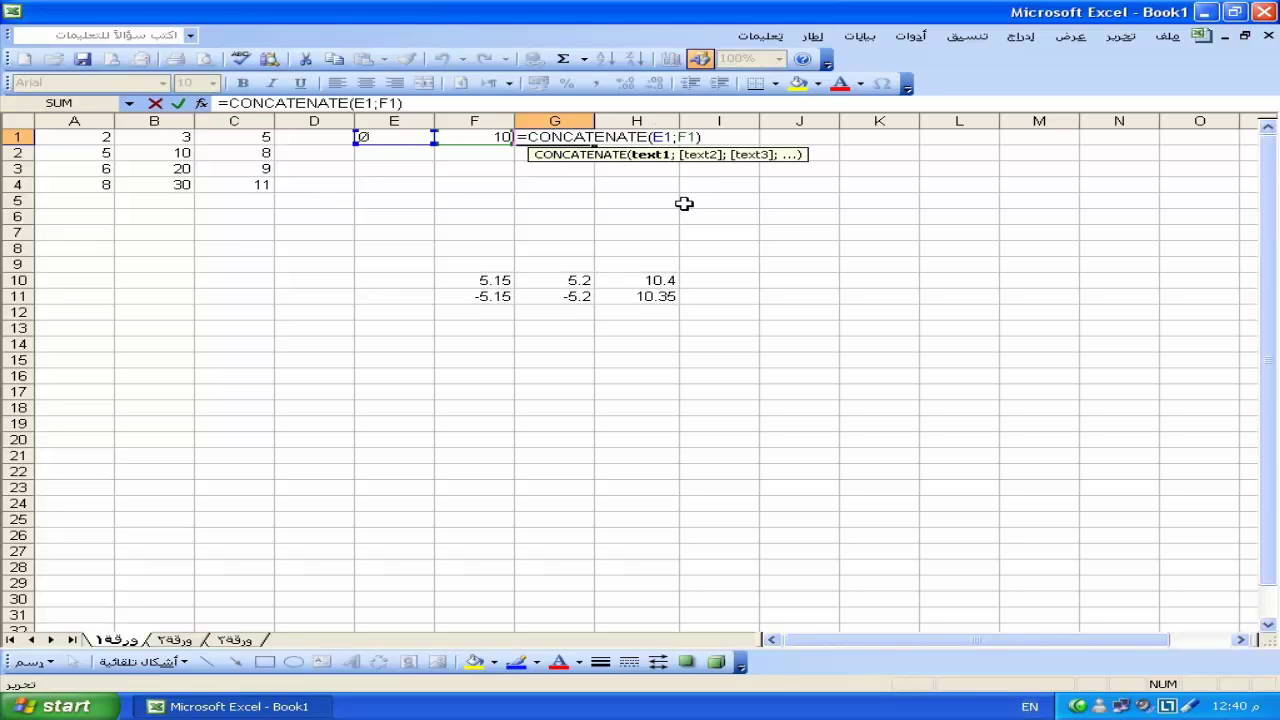
{"action": "type", "text": "$E"}
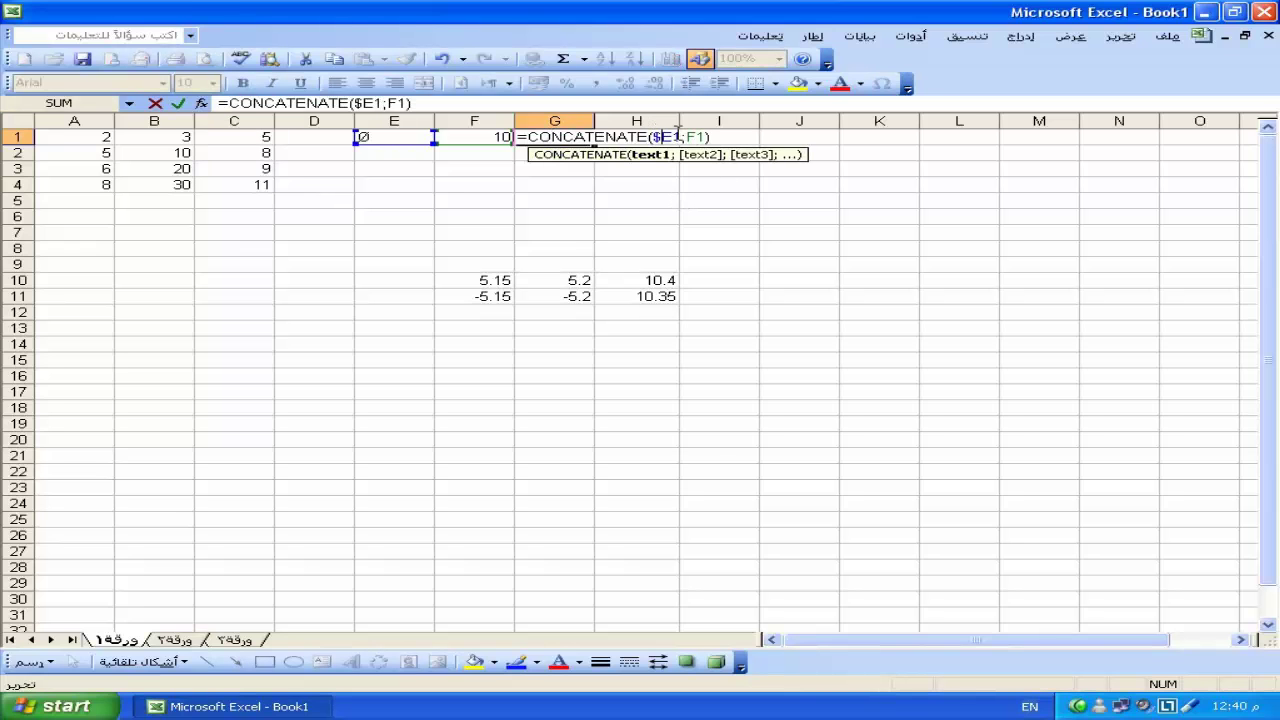
{"action": "type", "text": "$"}
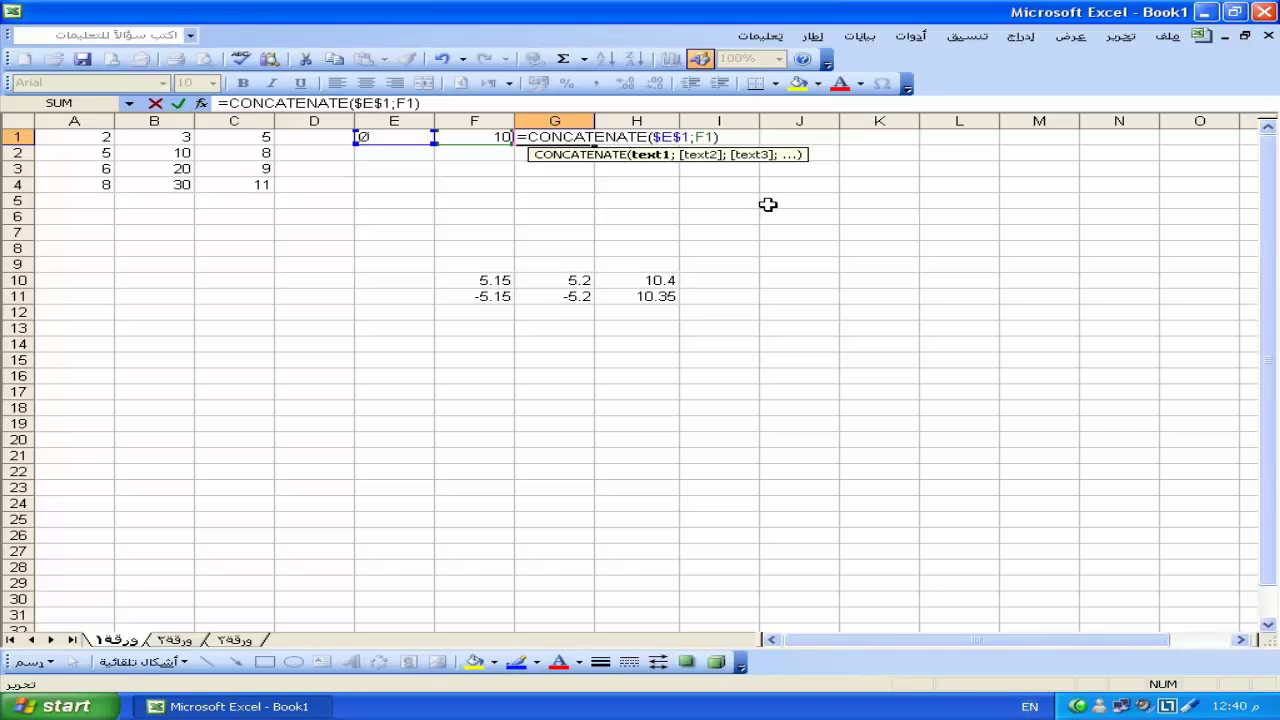
{"action": "key", "text": "Return"}
Step: Fill every cell of F1:F23 with 10
{"action": "left_click", "coordinate": [495, 156]}
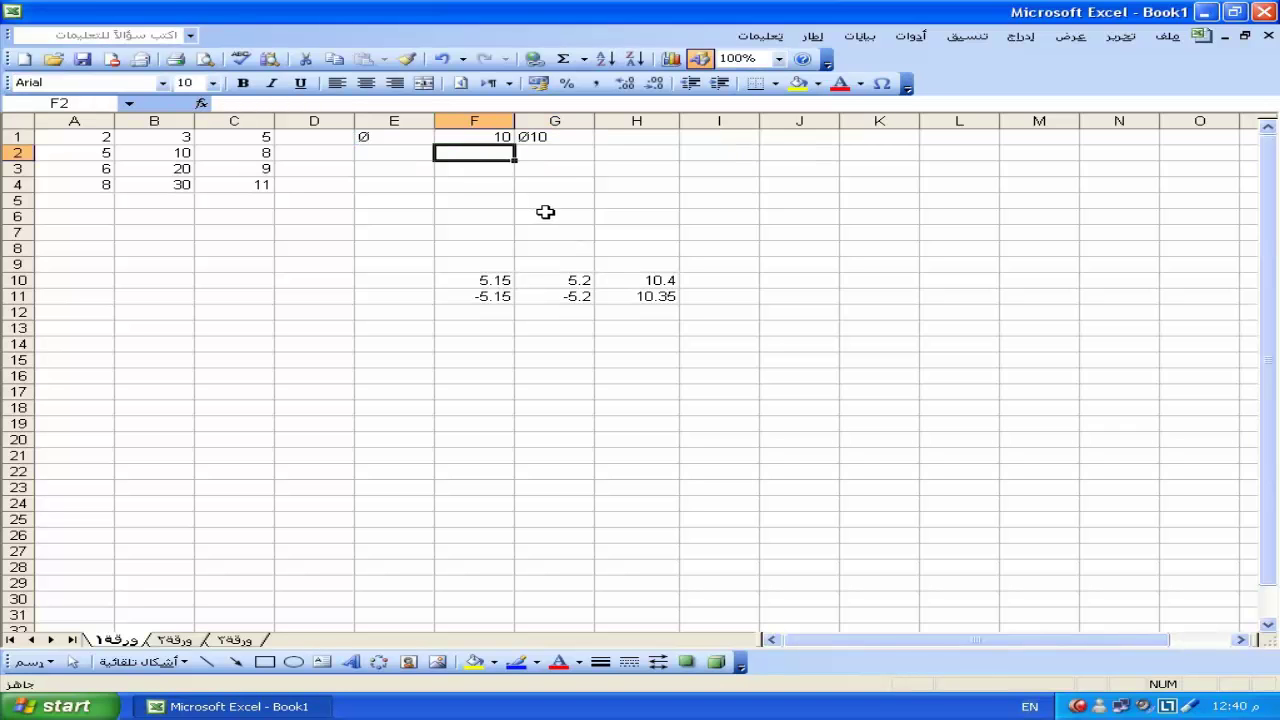
{"action": "left_click_drag", "start_coordinate": [500, 137], "coordinate": [494, 487]}
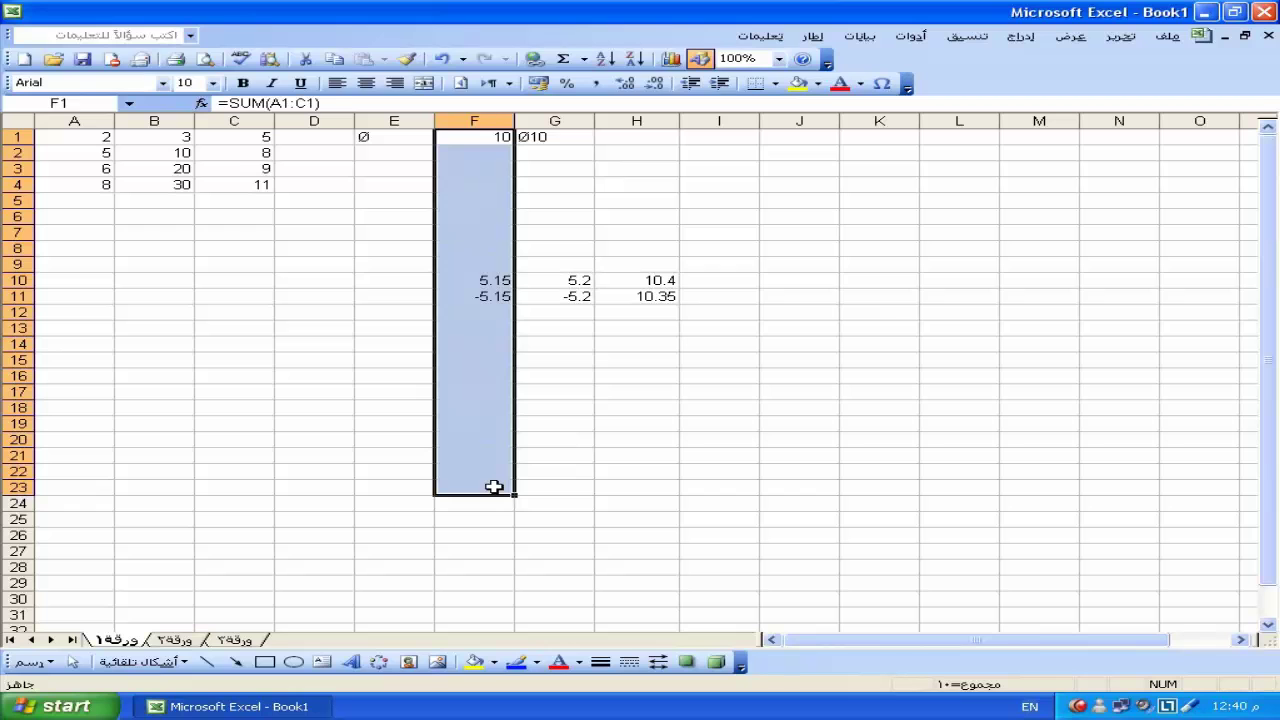
{"action": "key", "text": "Return"}
{"action": "type", "text": "10"}
{"action": "key", "text": "ctrl+Return"}
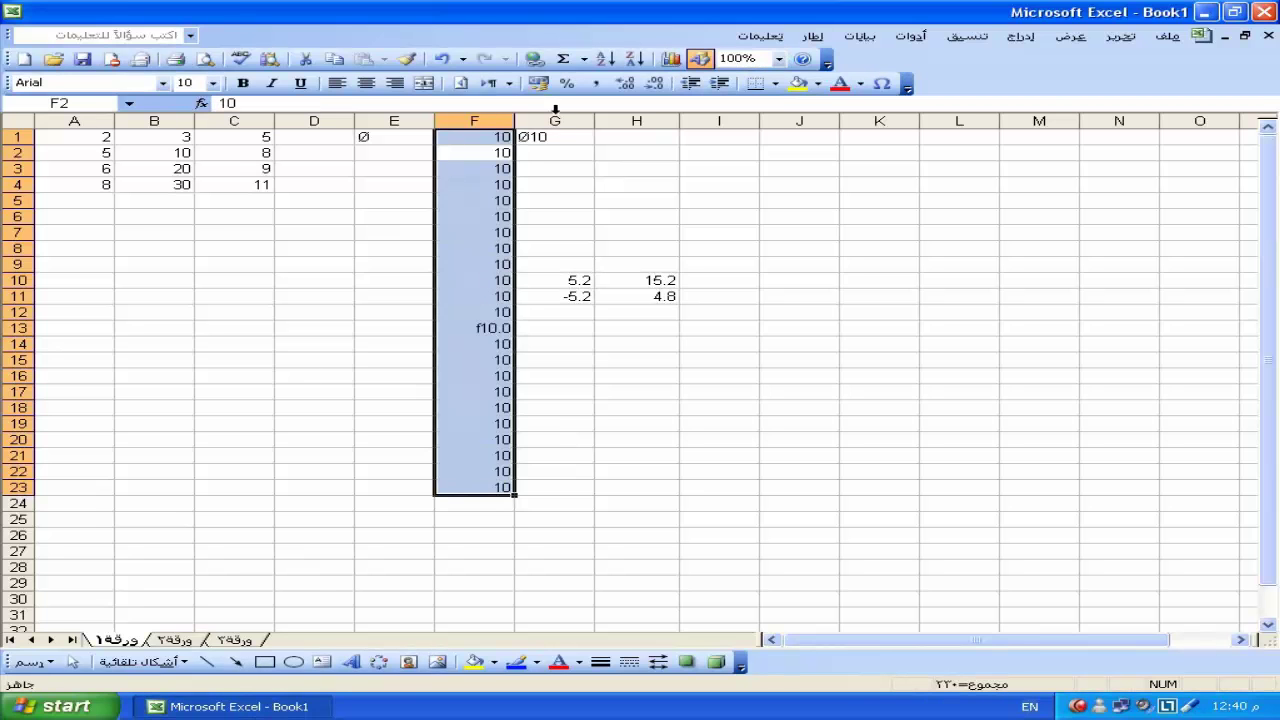
Step: Copy G1's Ø10 formula down to G23 and hide column E
{"action": "left_click", "coordinate": [560, 137]}
{"action": "left_click_drag", "start_coordinate": [594, 144], "coordinate": [593, 497]}
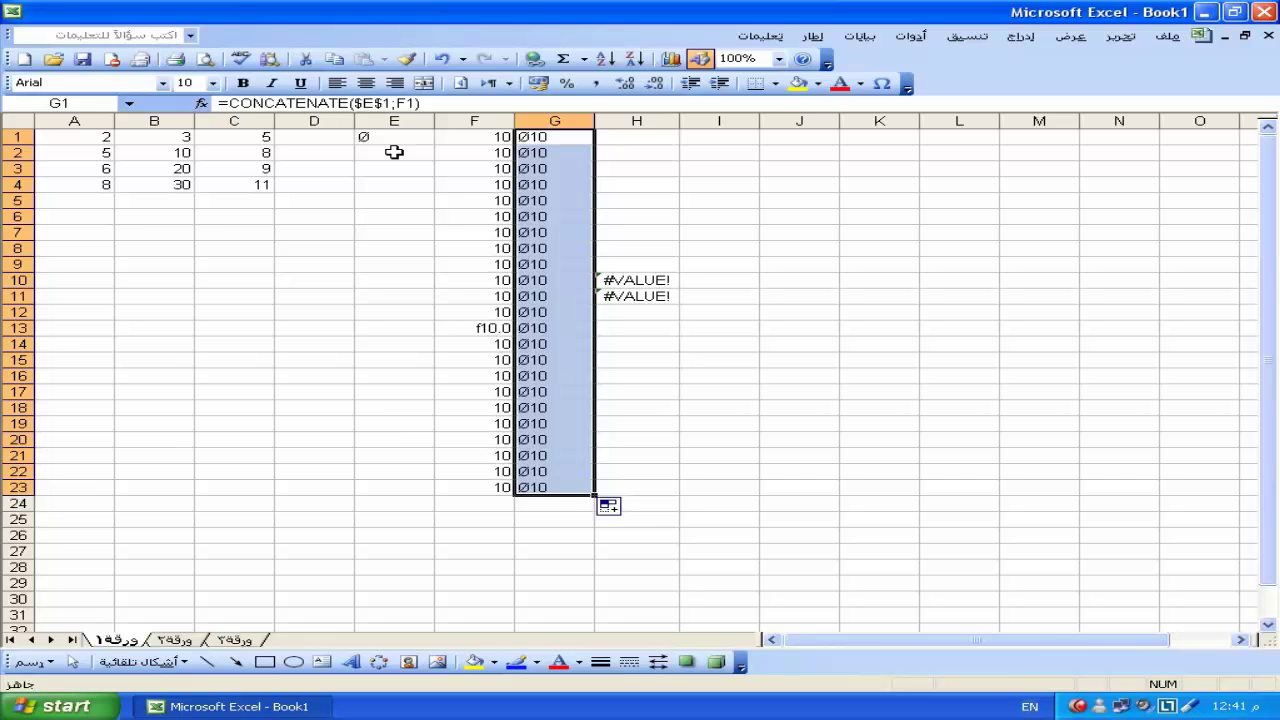
{"action": "left_click_drag", "start_coordinate": [434, 122], "coordinate": [342, 124]}
Step: Restore hidden columns E and F to view and select the E1:H27 block
{"action": "left_click", "coordinate": [710, 247]}
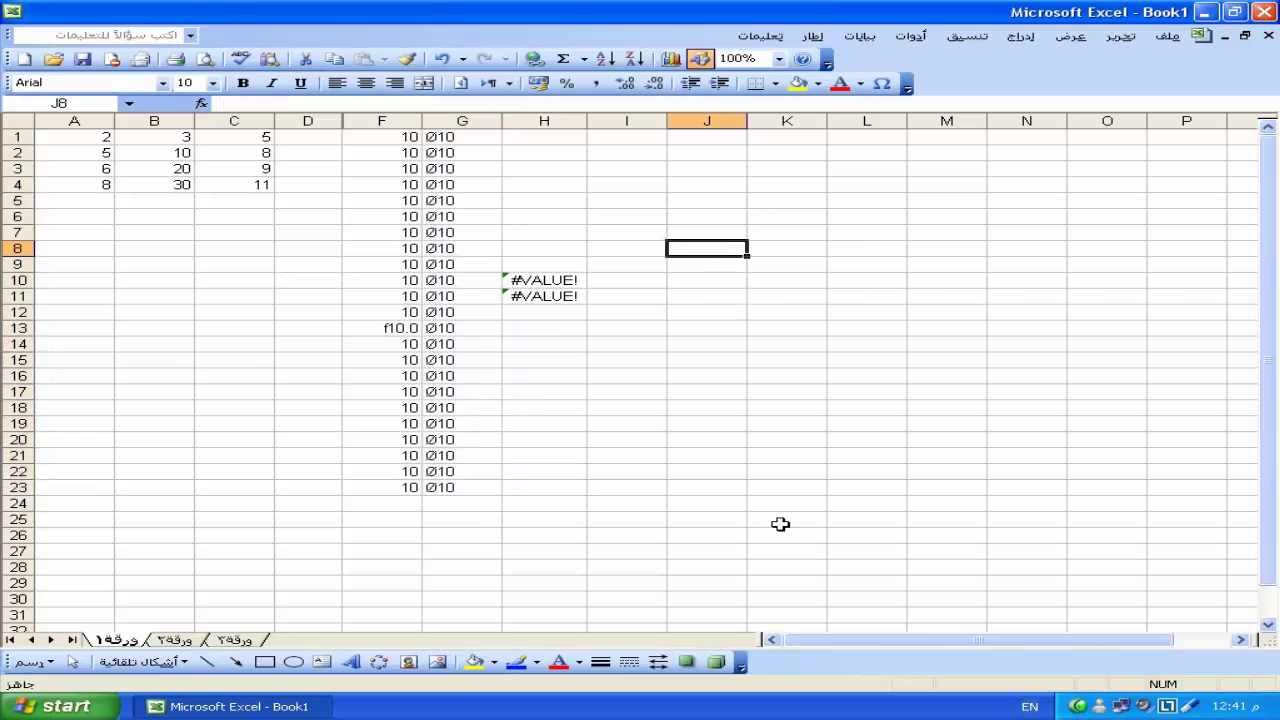
{"action": "left_click_drag", "start_coordinate": [422, 120], "coordinate": [342, 119]}
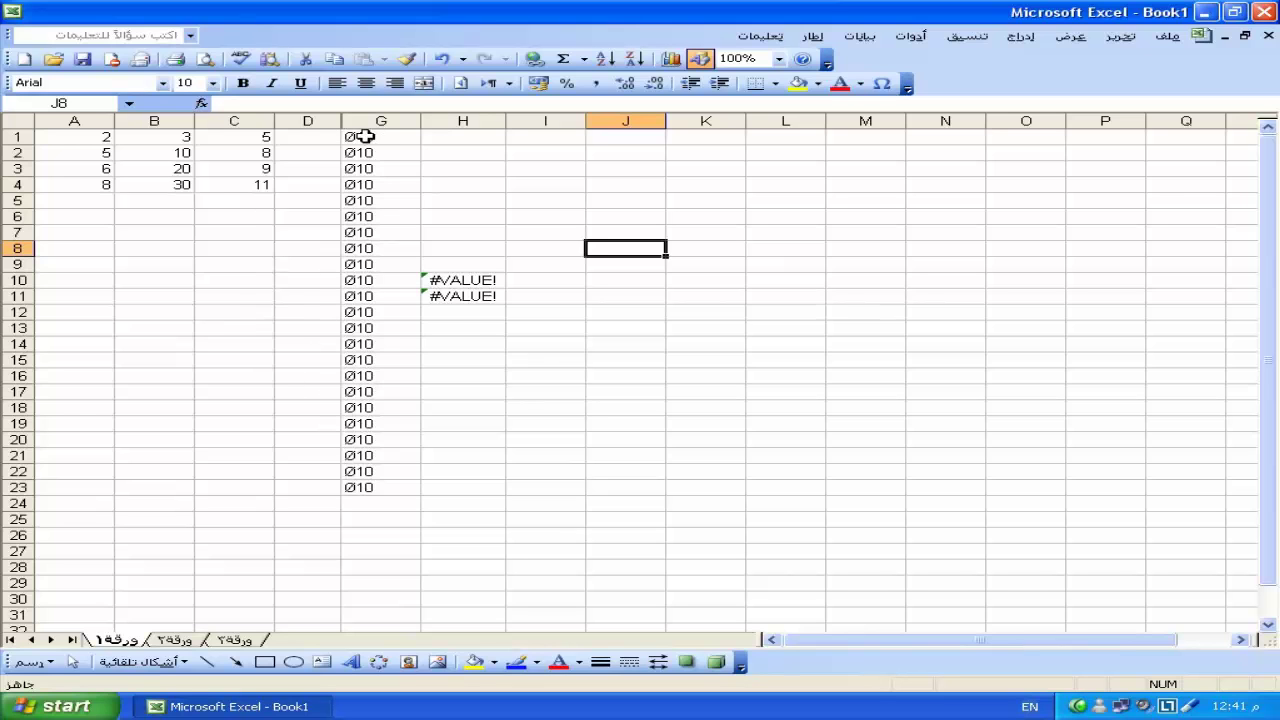
{"action": "left_click_drag", "start_coordinate": [341, 121], "coordinate": [556, 121]}
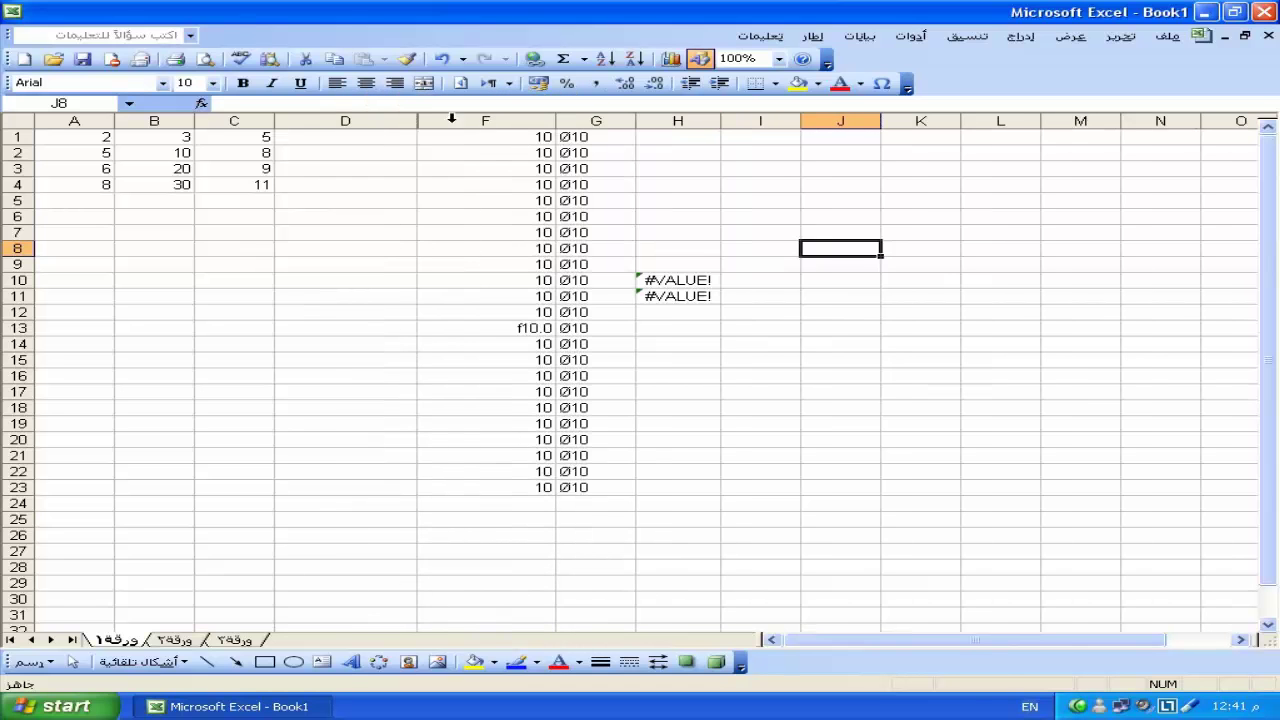
{"action": "left_click", "coordinate": [428, 118]}
{"action": "left_click", "coordinate": [470, 168]}
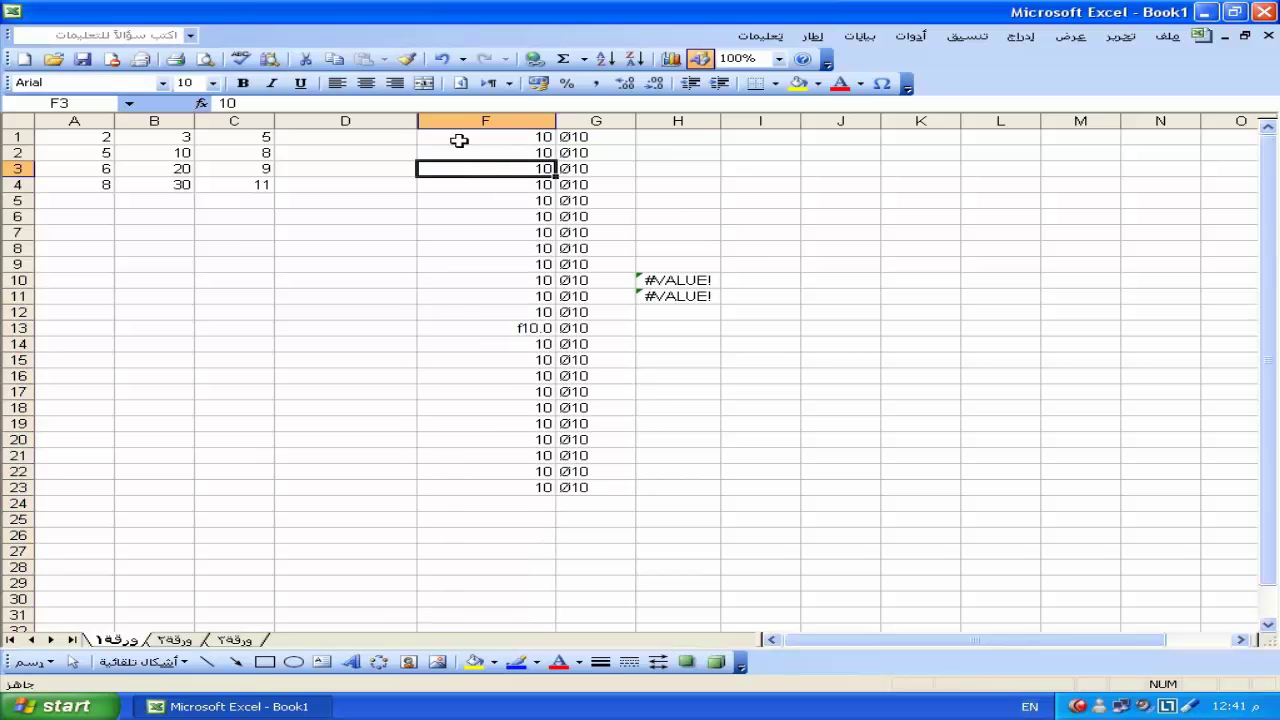
{"action": "mouse_move", "coordinate": [420, 121]}
{"action": "left_mouse_down"}
{"action": "mouse_move", "coordinate": [565, 121]}
{"action": "mouse_move", "coordinate": [348, 131]}
{"action": "left_mouse_up"}
{"action": "left_click_drag", "start_coordinate": [737, 143], "coordinate": [358, 546]}
Step: Delete all data in columns E–H and then in columns A–E
{"action": "key", "text": "Delete"}
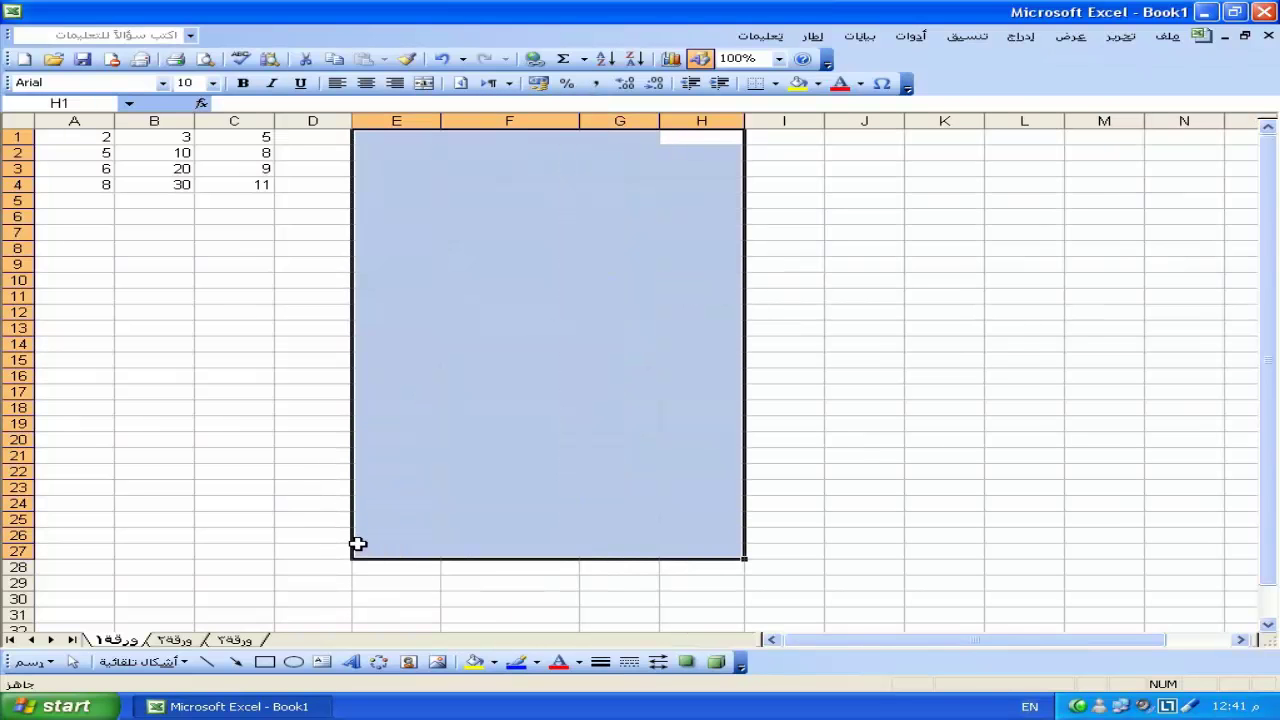
{"action": "left_click_drag", "start_coordinate": [370, 143], "coordinate": [45, 571]}
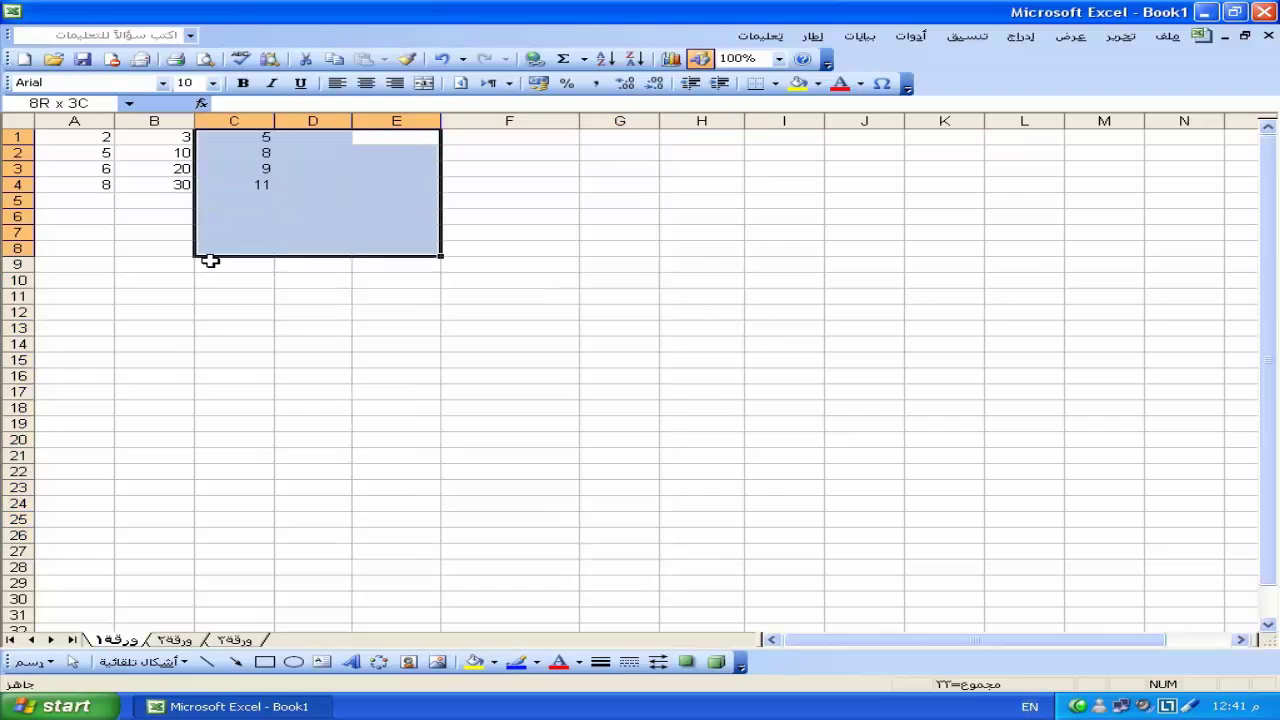
{"action": "key", "text": "Delete"}
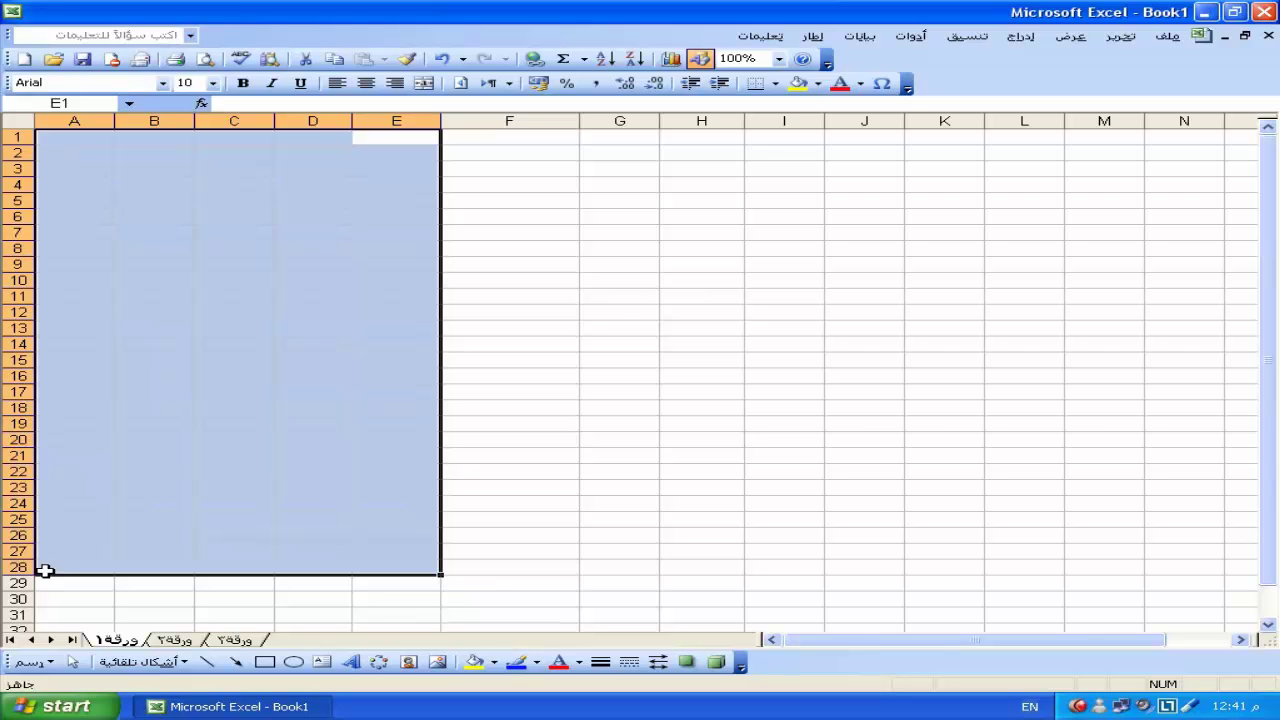
Step: Enter 20 in cell C4
{"action": "left_click", "coordinate": [527, 271]}
{"action": "left_click", "coordinate": [207, 187]}
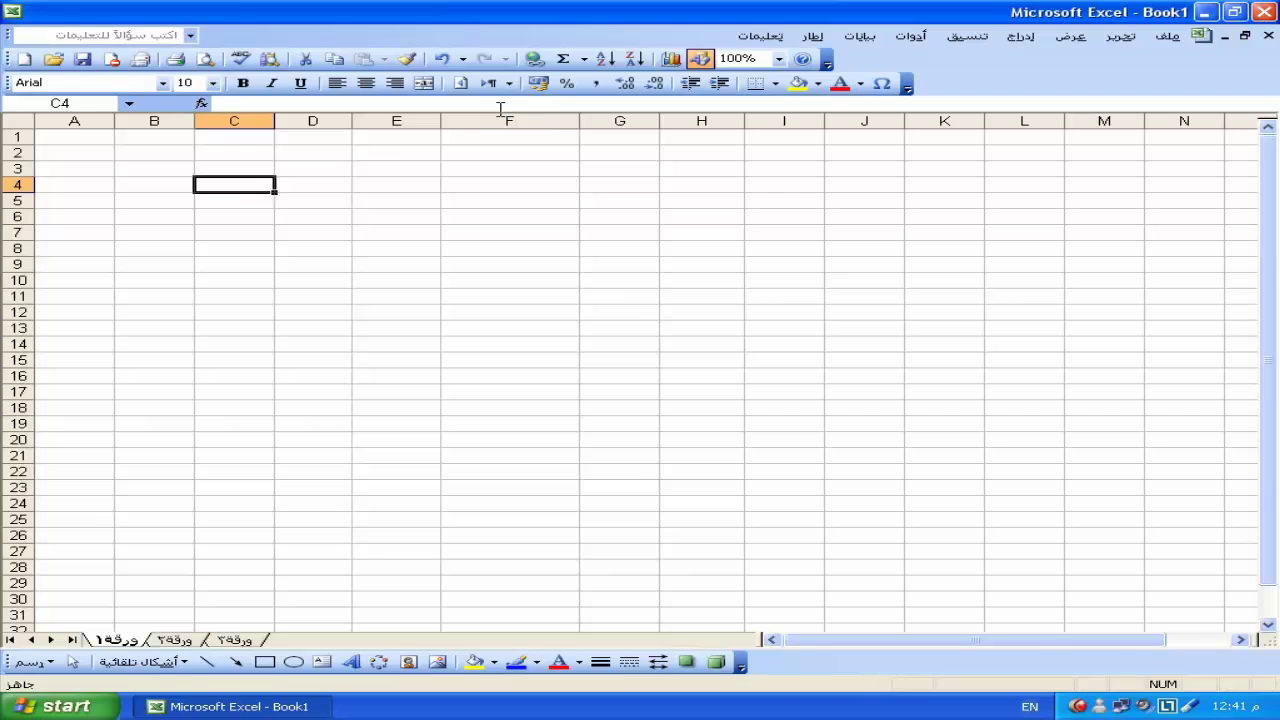
{"action": "type", "text": "20"}
{"action": "key", "text": "Return"}
Step: Enter 30 in D4
{"action": "key", "text": "Right"}
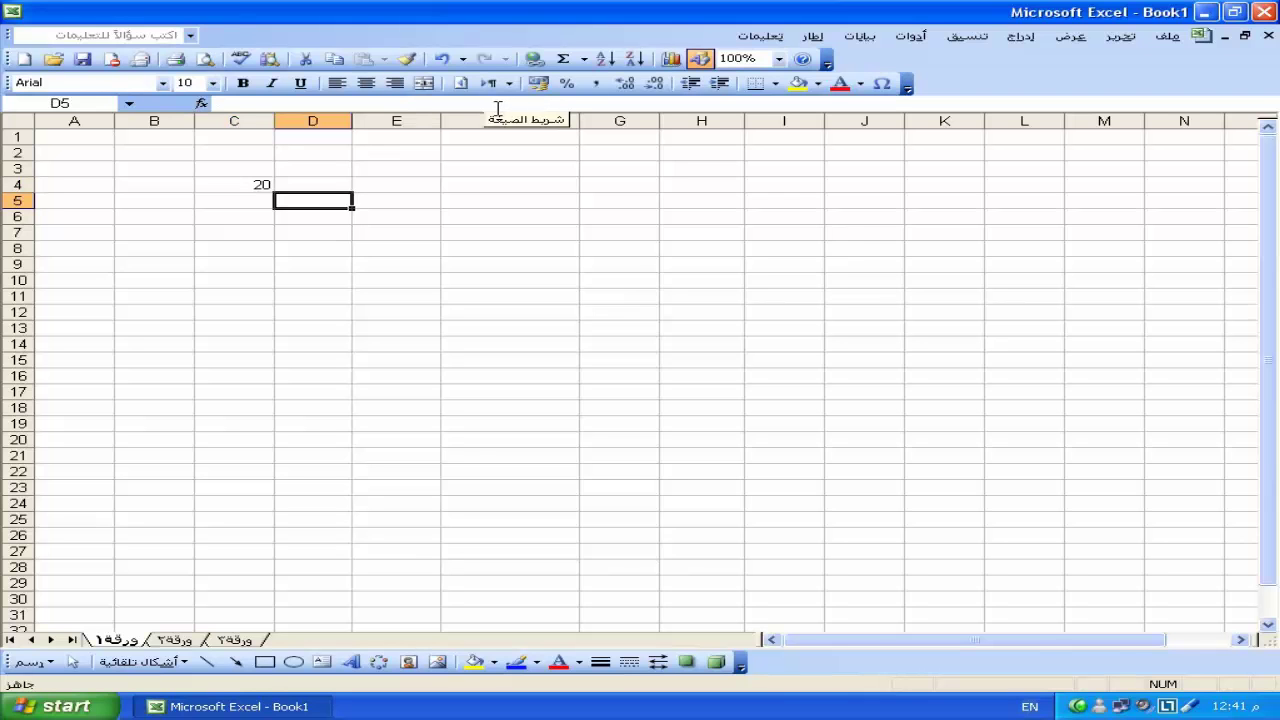
{"action": "key", "text": "Up"}
{"action": "type", "text": "30"}
{"action": "key", "text": "Return"}
Step: In E4, enter =IF(D4>C4;"good";"bad"), which returns good
{"action": "key", "text": "Right"}
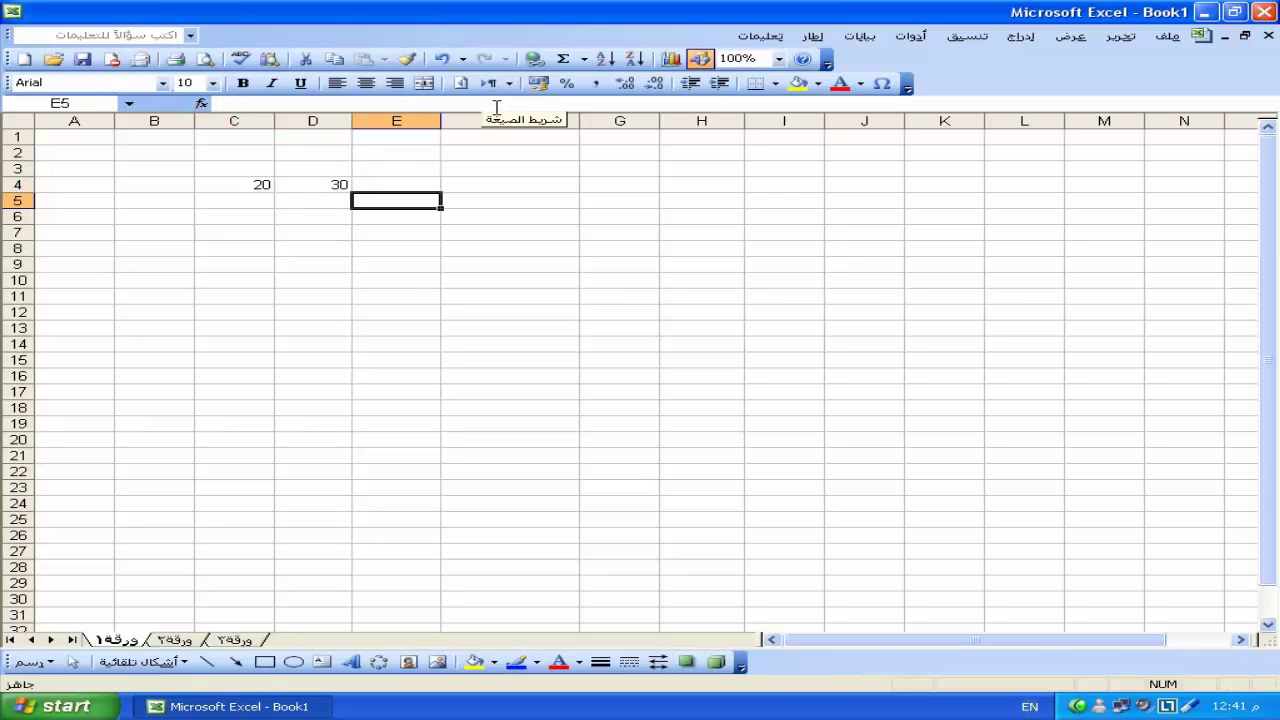
{"action": "key", "text": "Up"}
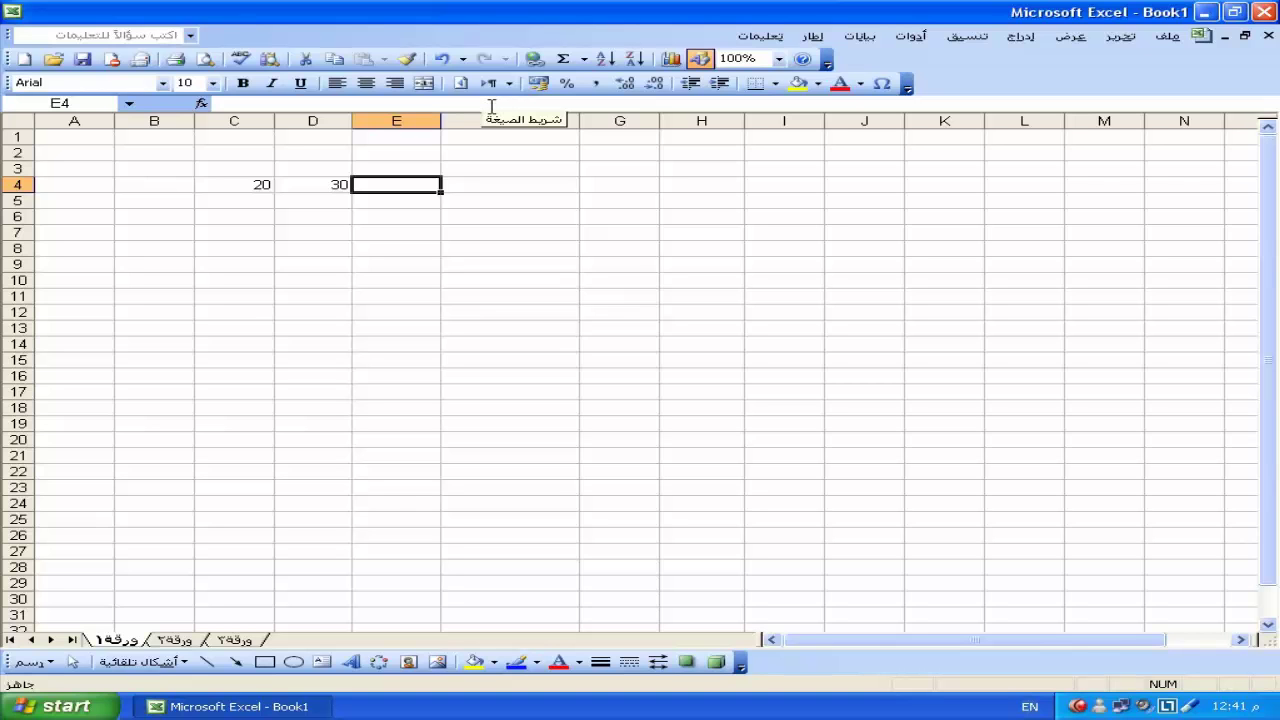
{"action": "type", "text": "=if"}
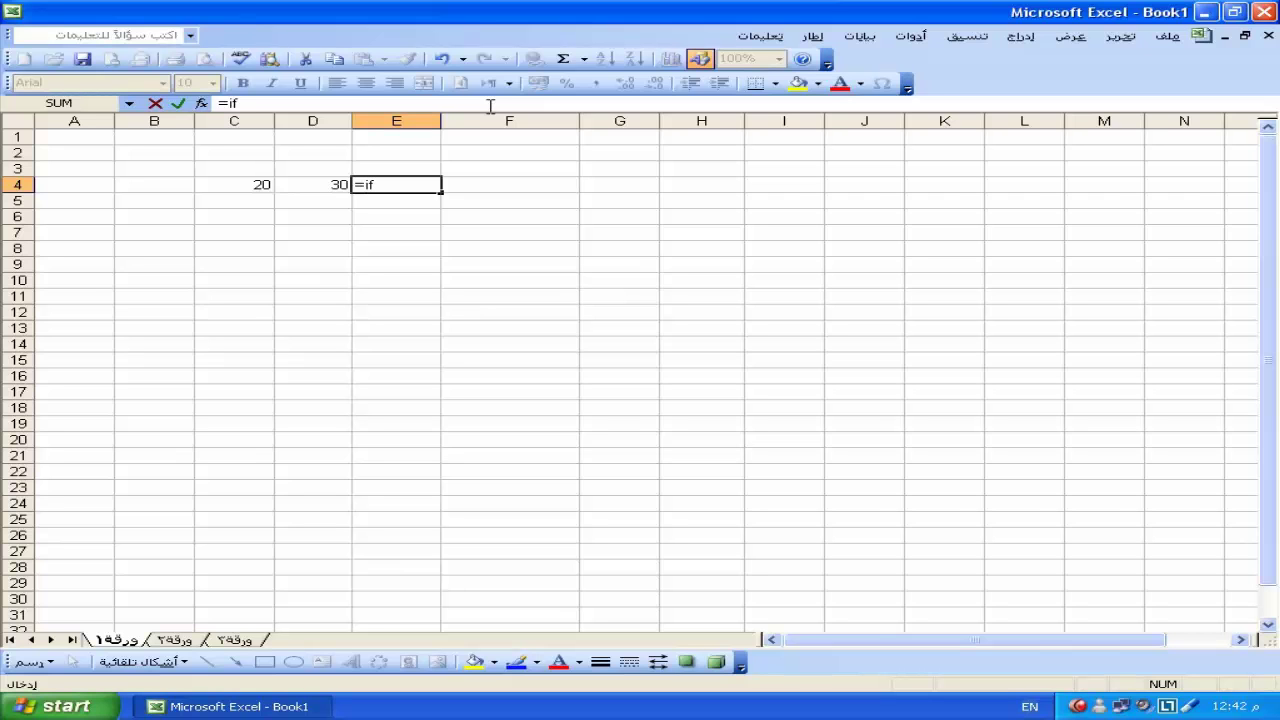
{"action": "type", "text": "("}
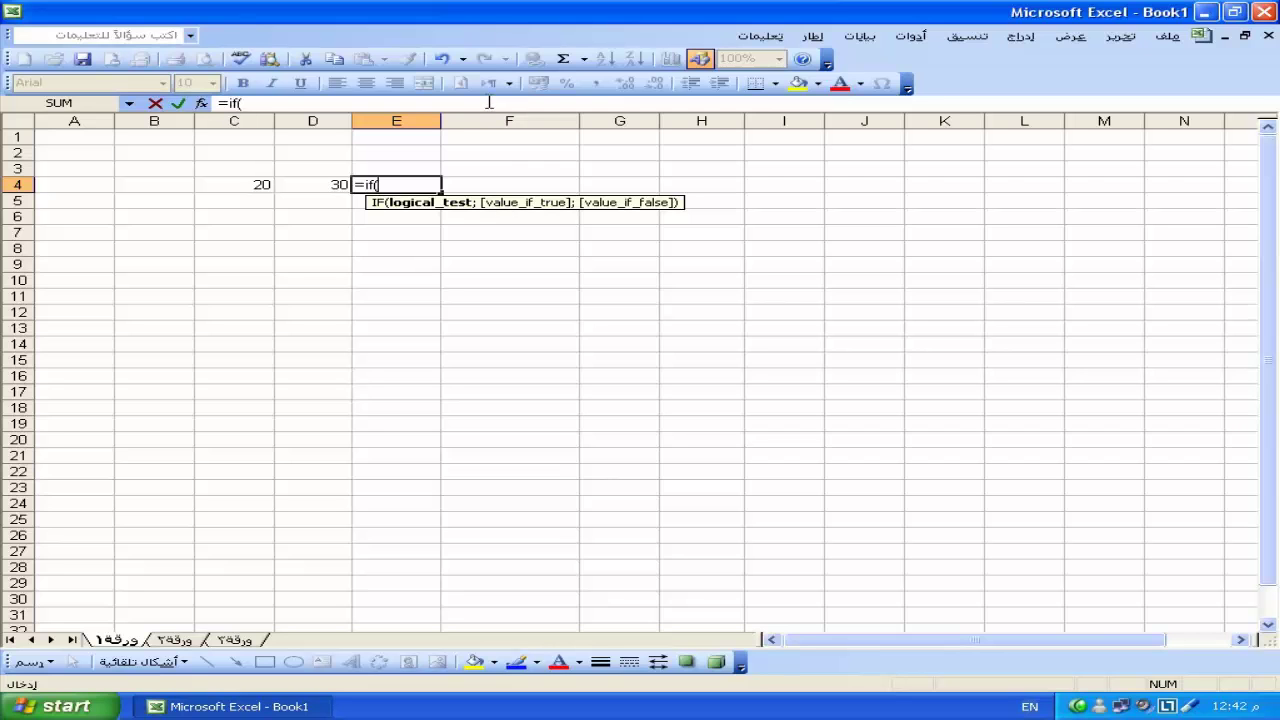
{"action": "left_click", "coordinate": [320, 184]}
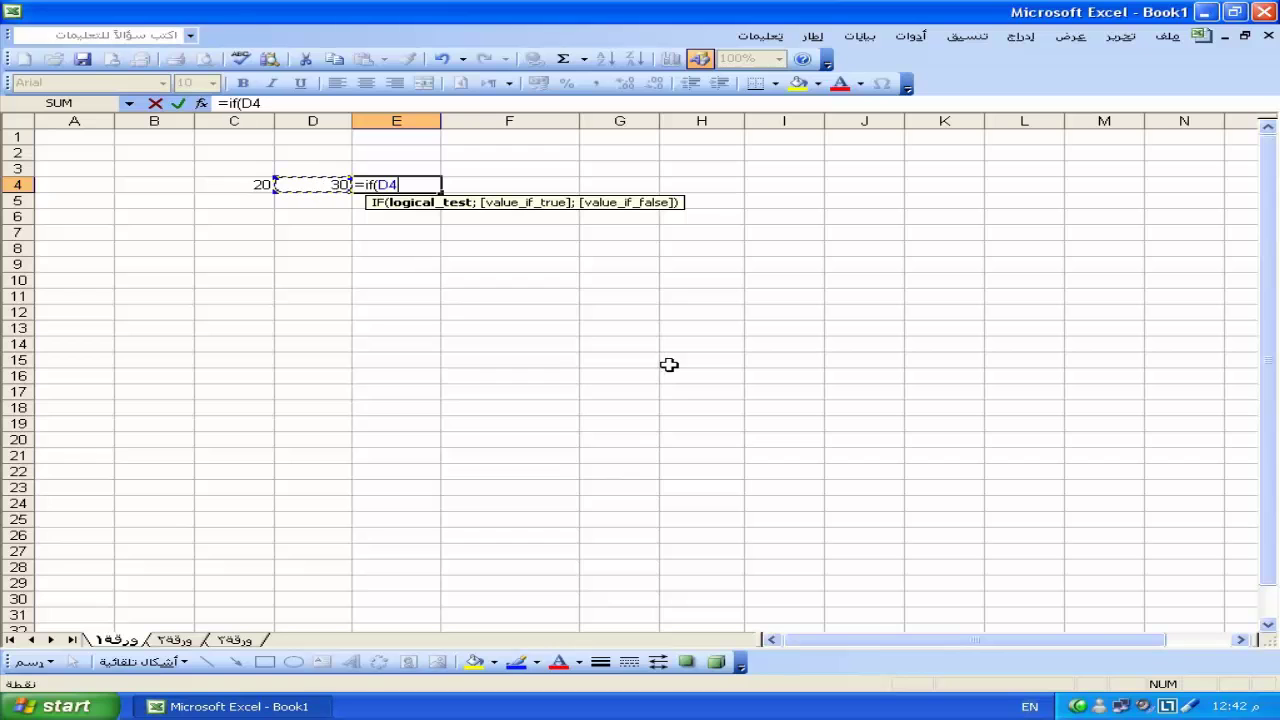
{"action": "type", "text": ">"}
{"action": "left_click", "coordinate": [258, 186]}
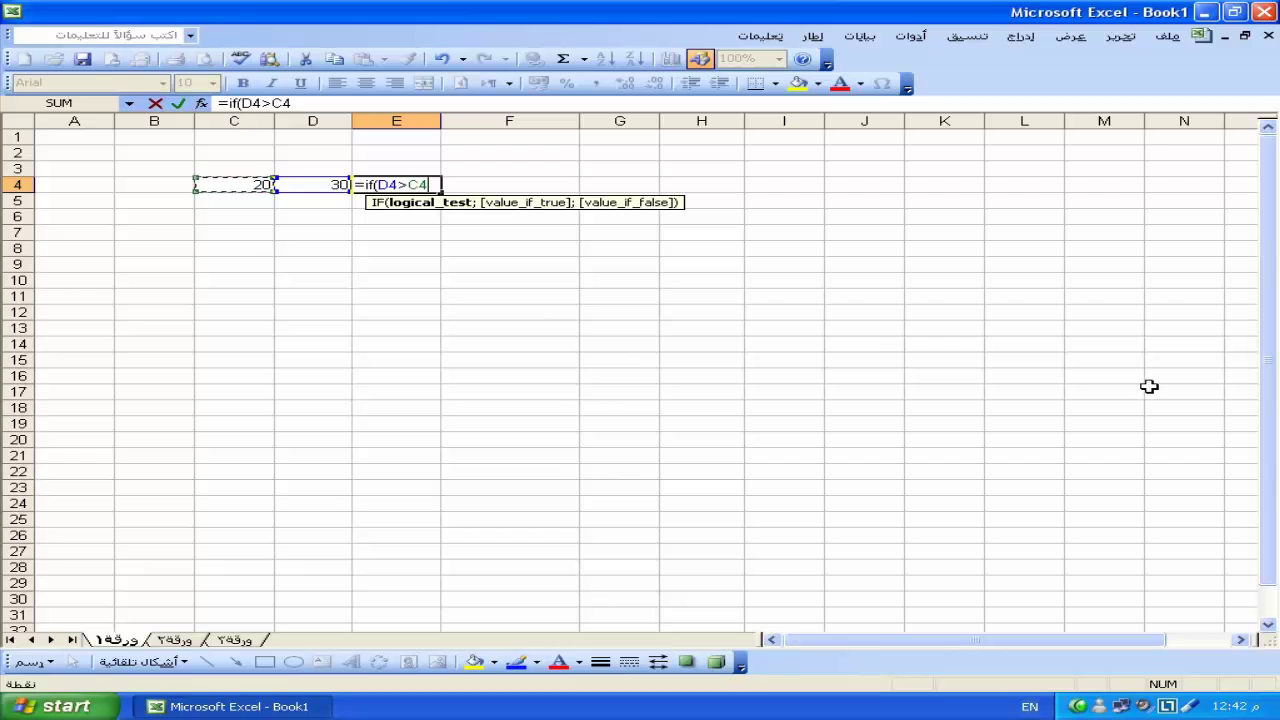
{"action": "type", "text": ";"}
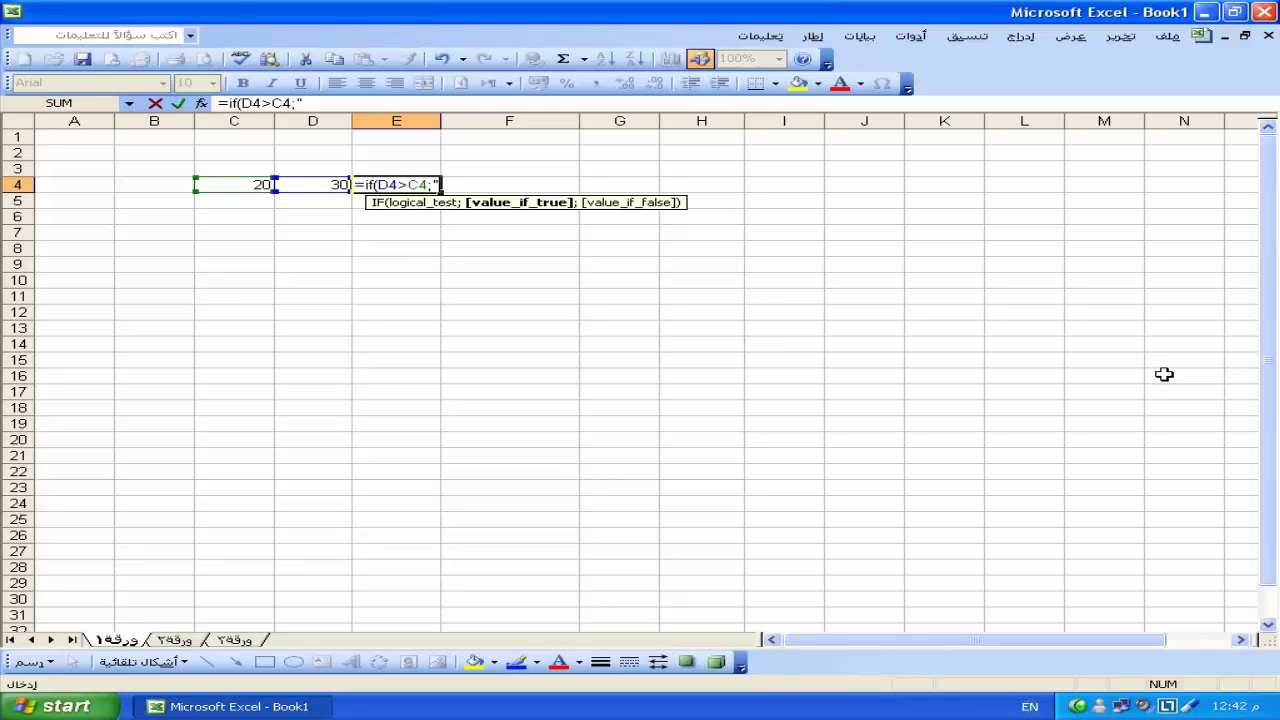
{"action": "type", "text": "good"}
{"action": "type", "text": "\""}
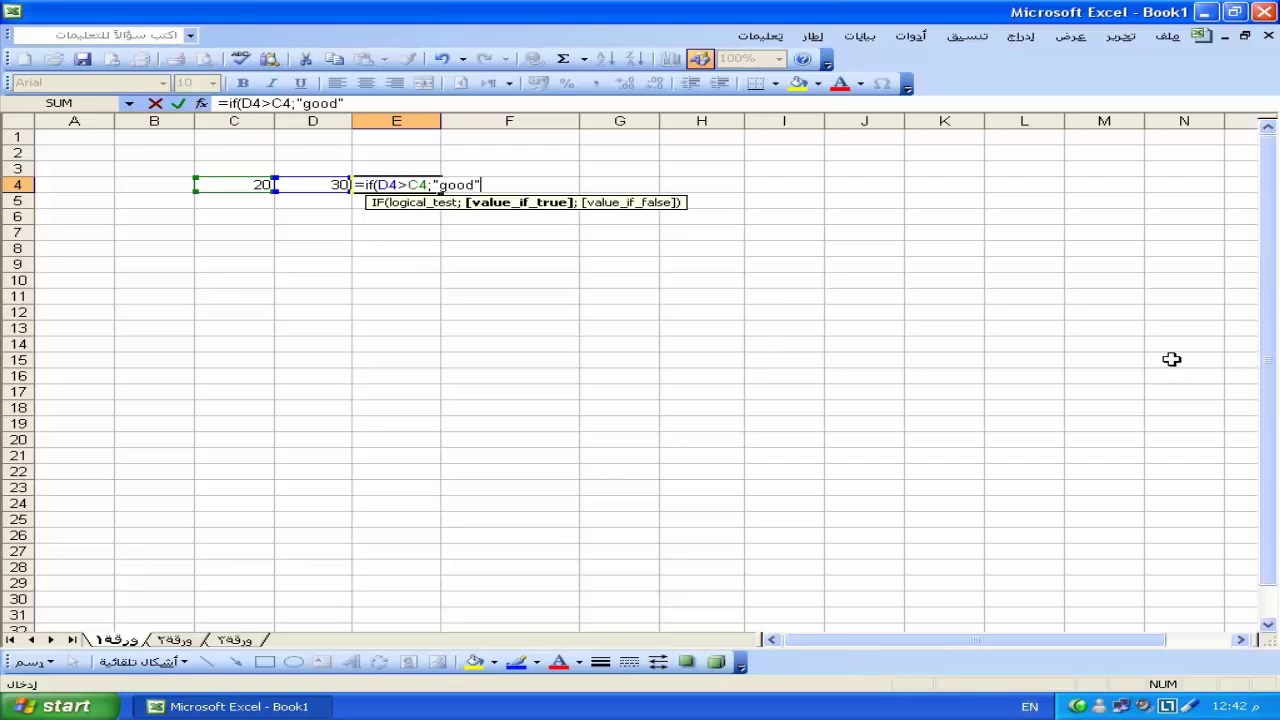
{"action": "type", "text": ";"}
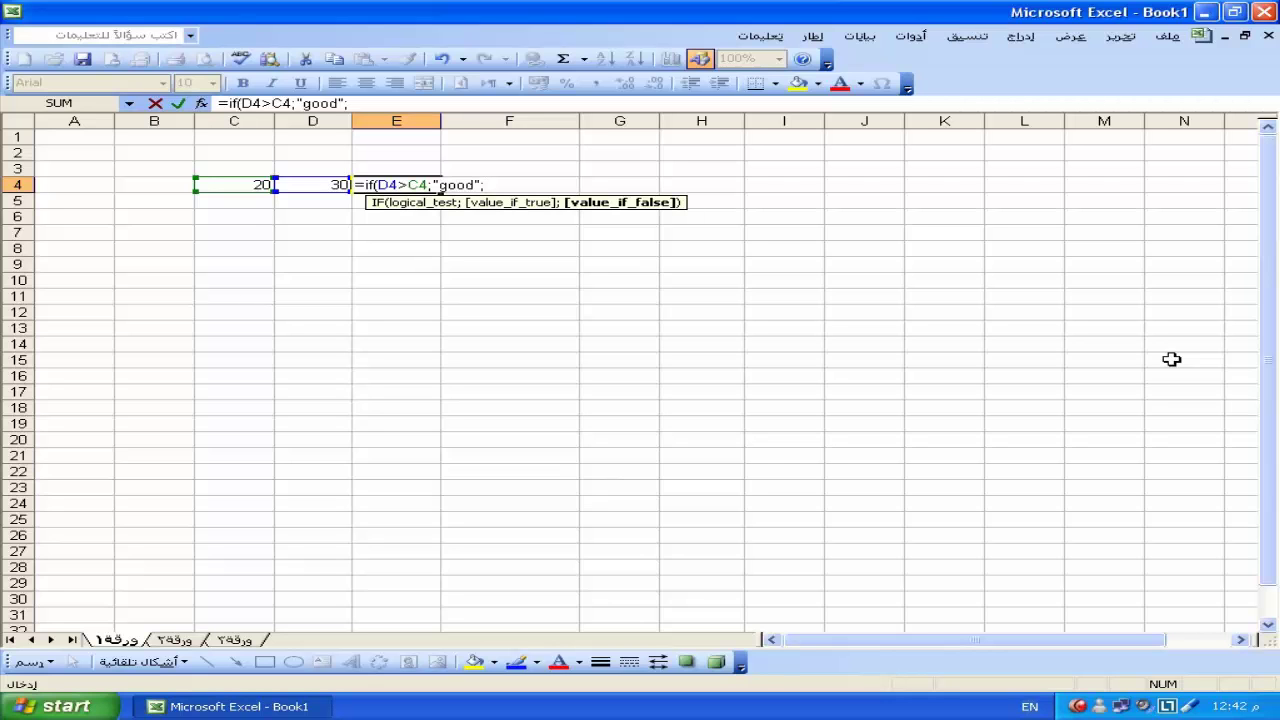
{"action": "type", "text": "\""}
{"action": "type", "text": "bad\")"}
{"action": "key", "text": "Return"}
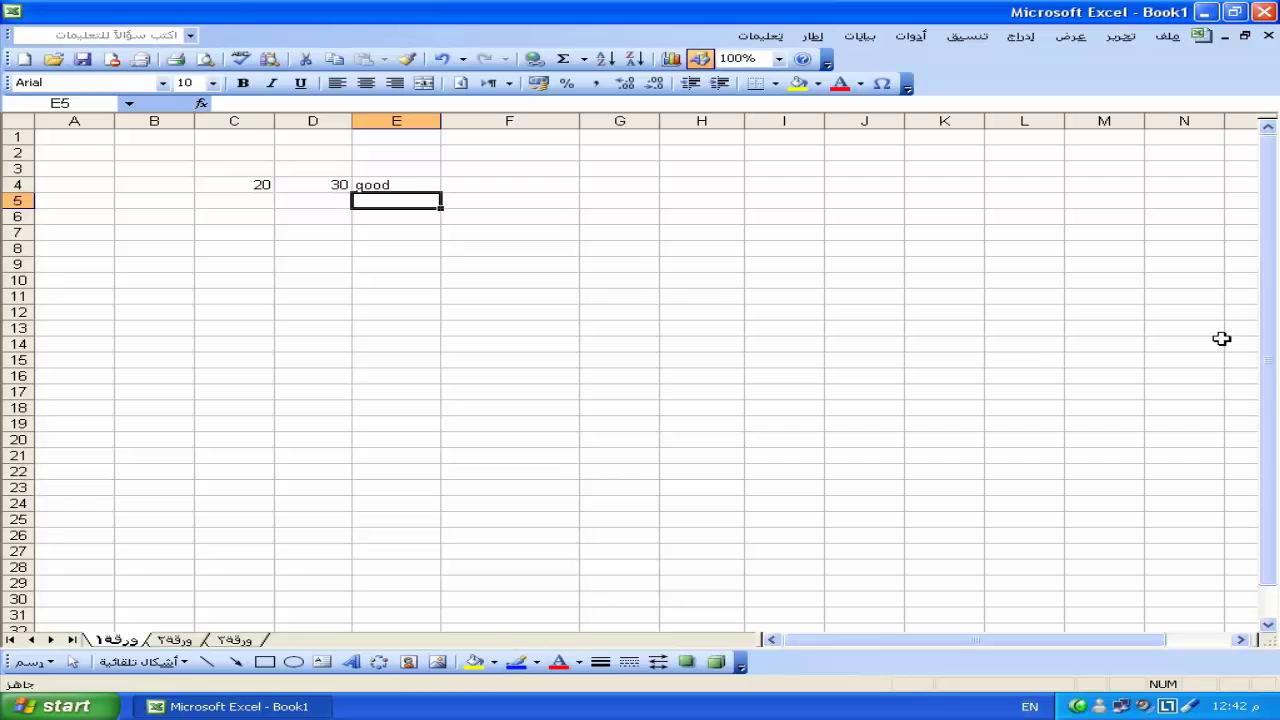
Step: Change D4 to 10 so the IF result becomes bad
{"action": "left_click", "coordinate": [303, 185]}
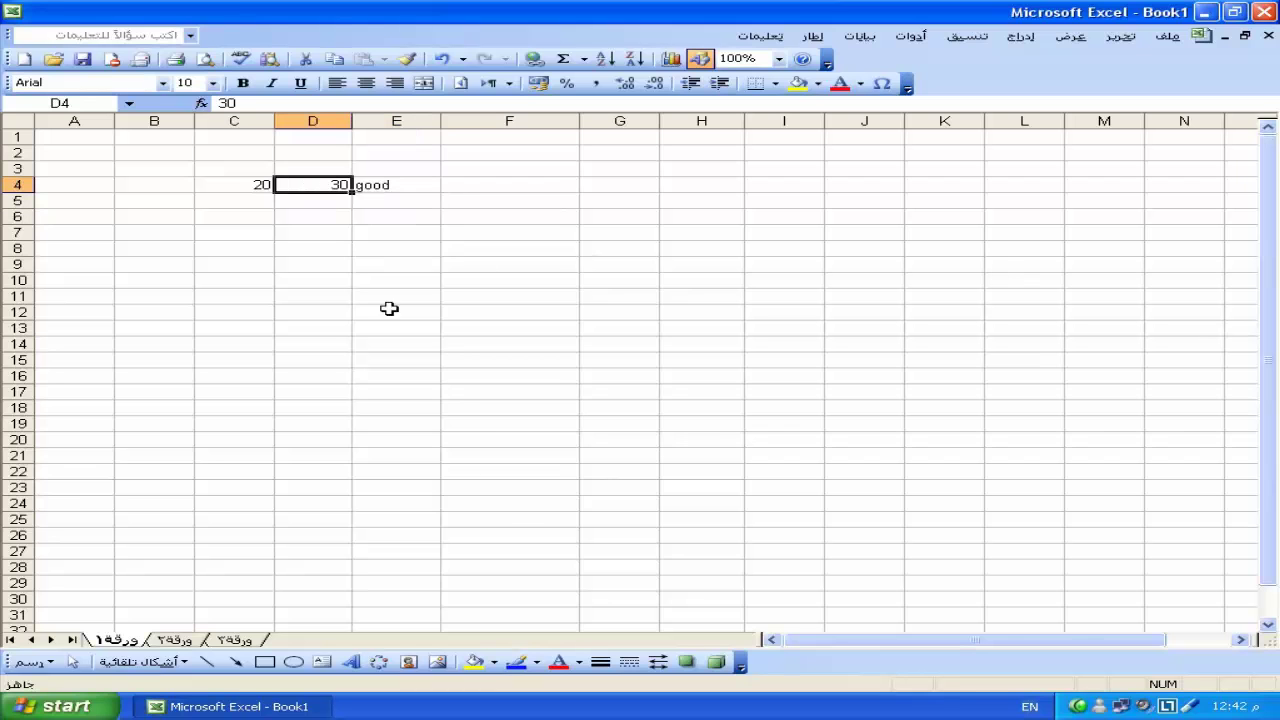
{"action": "type", "text": "10"}
{"action": "key", "text": "Return"}
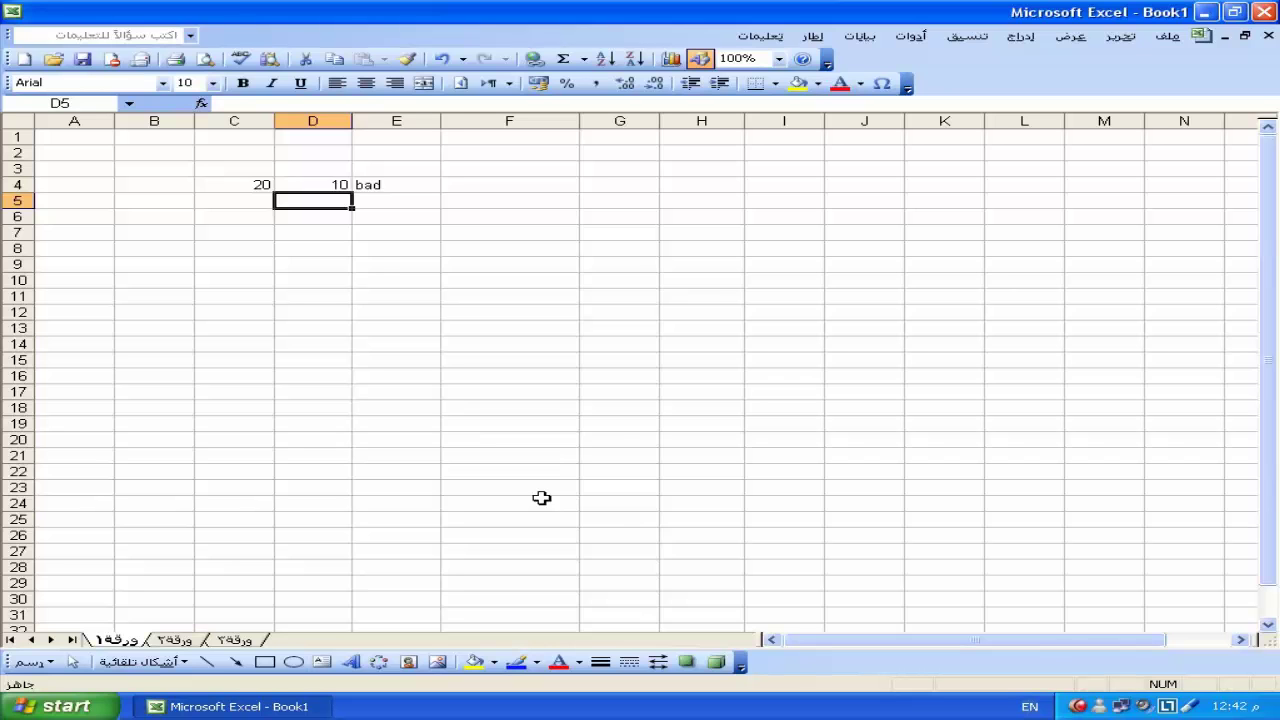
Step: Clear E4 and begin a new IF formula comparing D4 with C4
{"action": "left_click", "coordinate": [388, 182]}
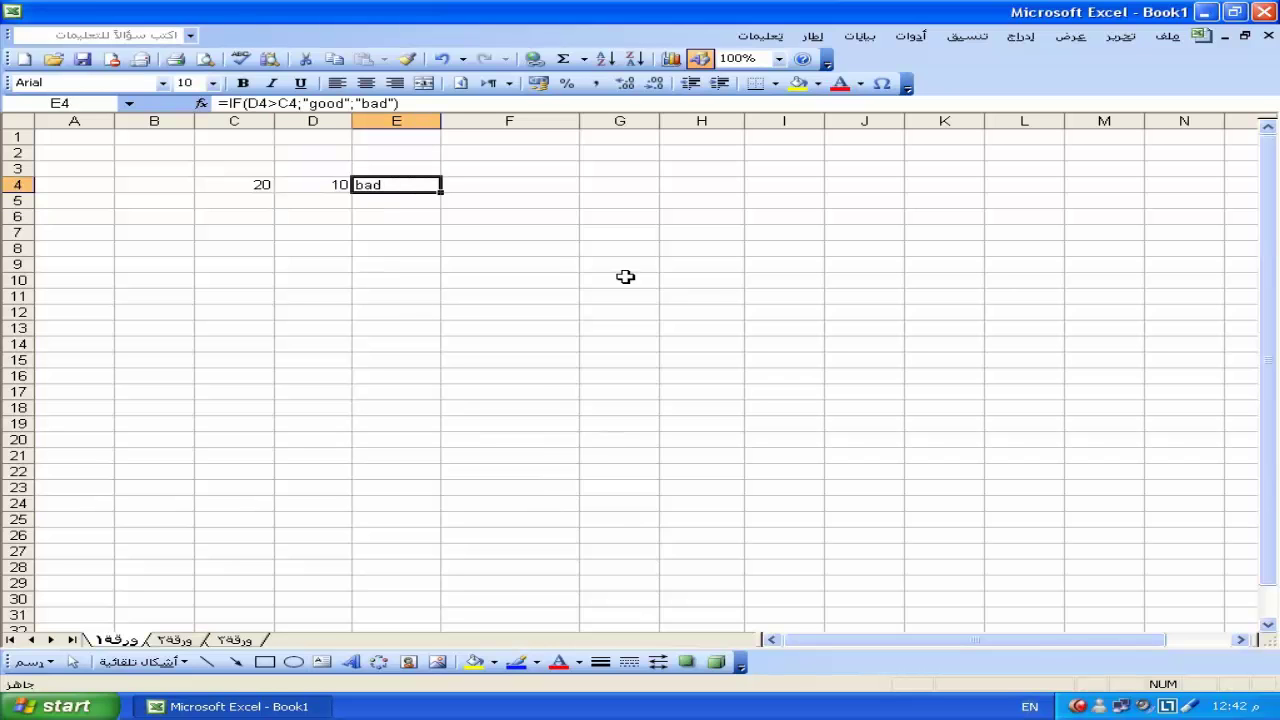
{"action": "key", "text": "Delete"}
{"action": "type", "text": "=if("}
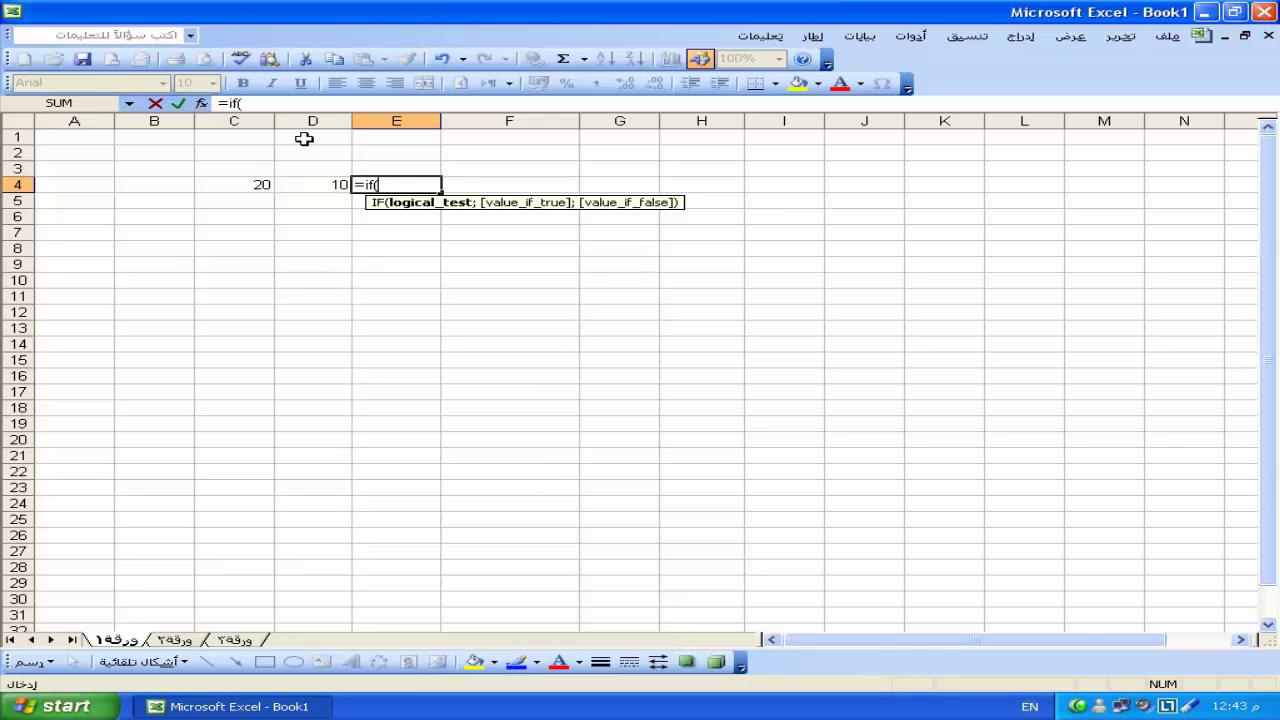
{"action": "left_click", "coordinate": [325, 186]}
{"action": "type", "text": ">"}
{"action": "left_click", "coordinate": [225, 181]}
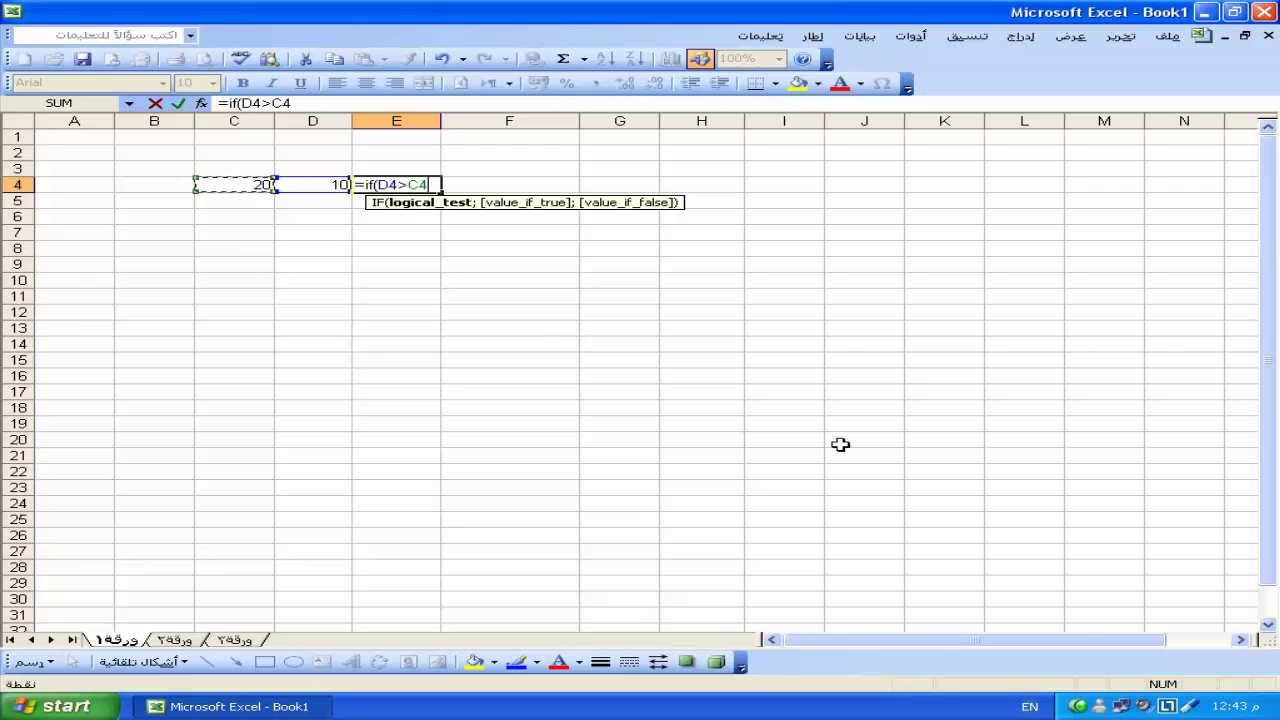
{"action": "type", "text": ";"}
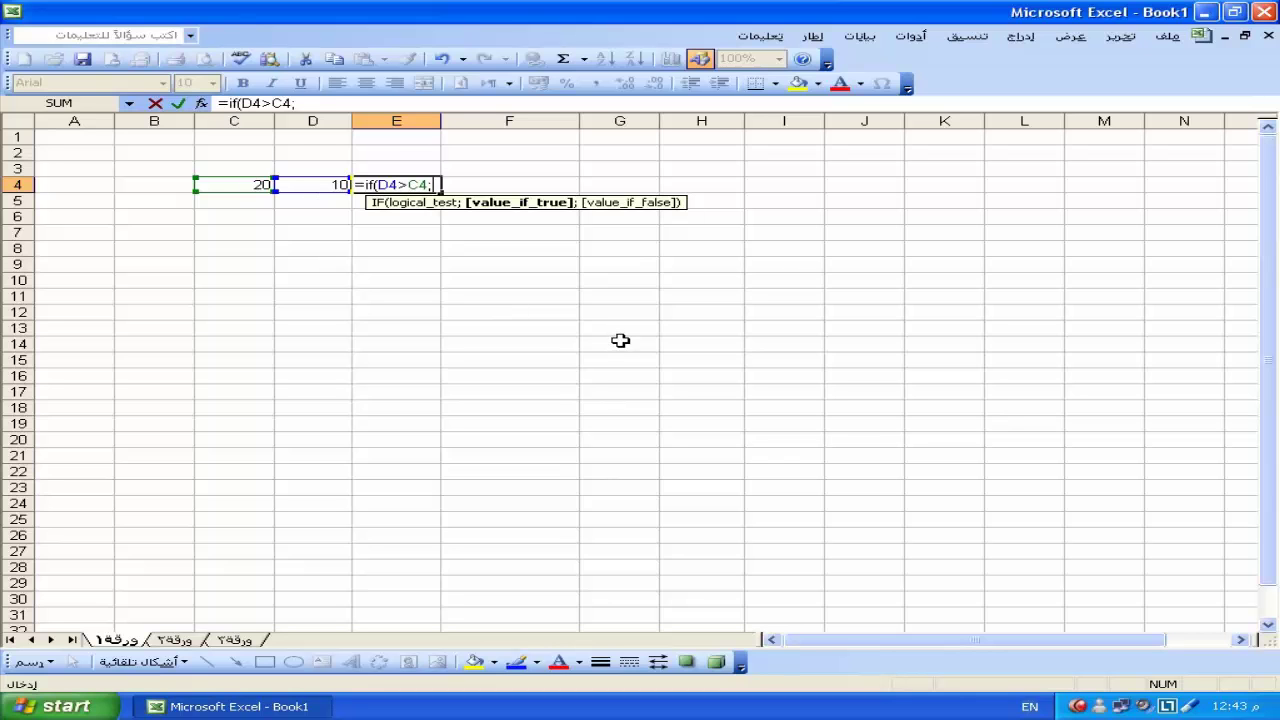
{"action": "type", "text": "sum"}
{"action": "key", "text": "BackSpace"}
{"action": "key", "text": "BackSpace"}
{"action": "key", "text": "BackSpace"}
Step: Abandon the unfinished E4 formula and fill A5:A15 with 10
{"action": "key", "text": "Escape"}
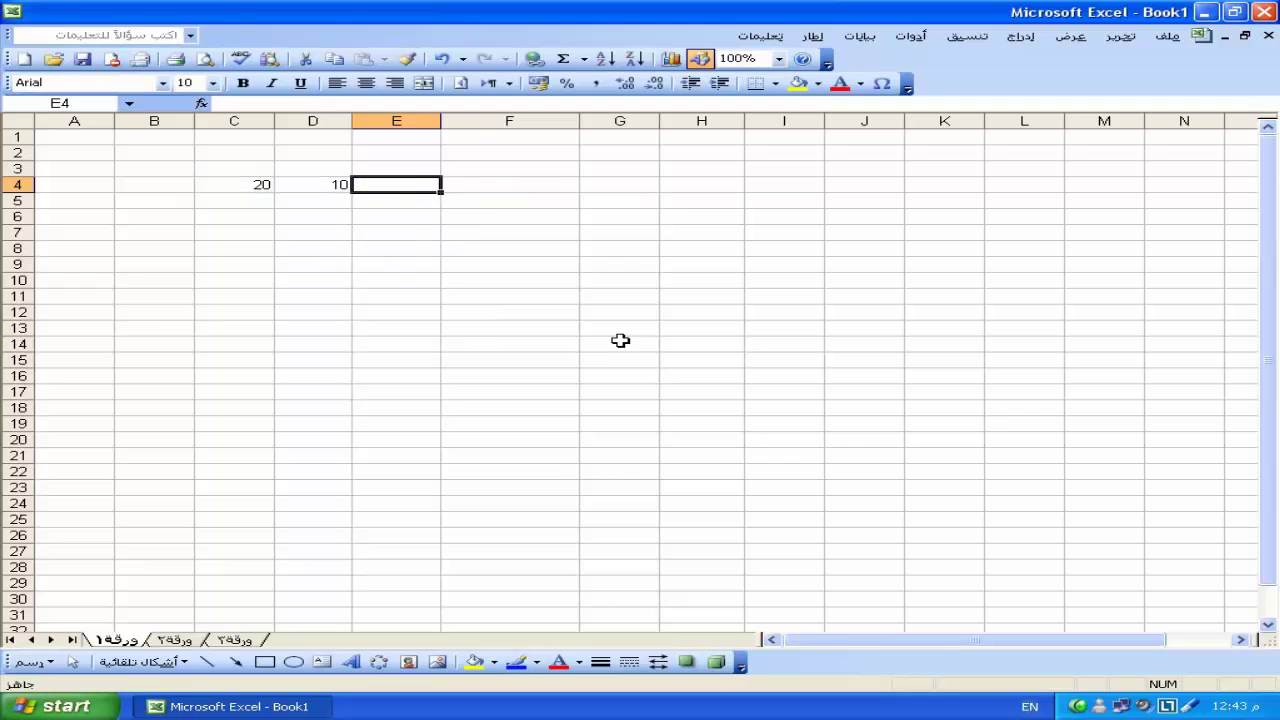
{"action": "left_click_drag", "start_coordinate": [80, 200], "coordinate": [84, 361]}
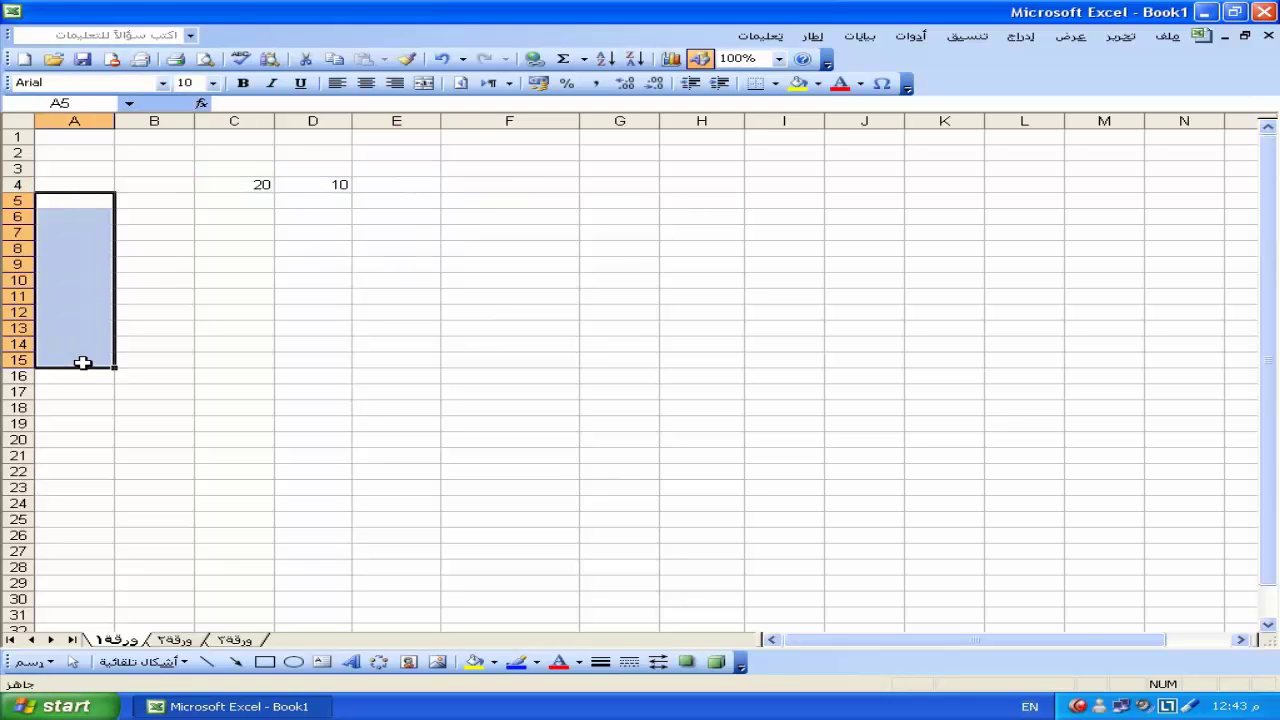
{"action": "type", "text": "10"}
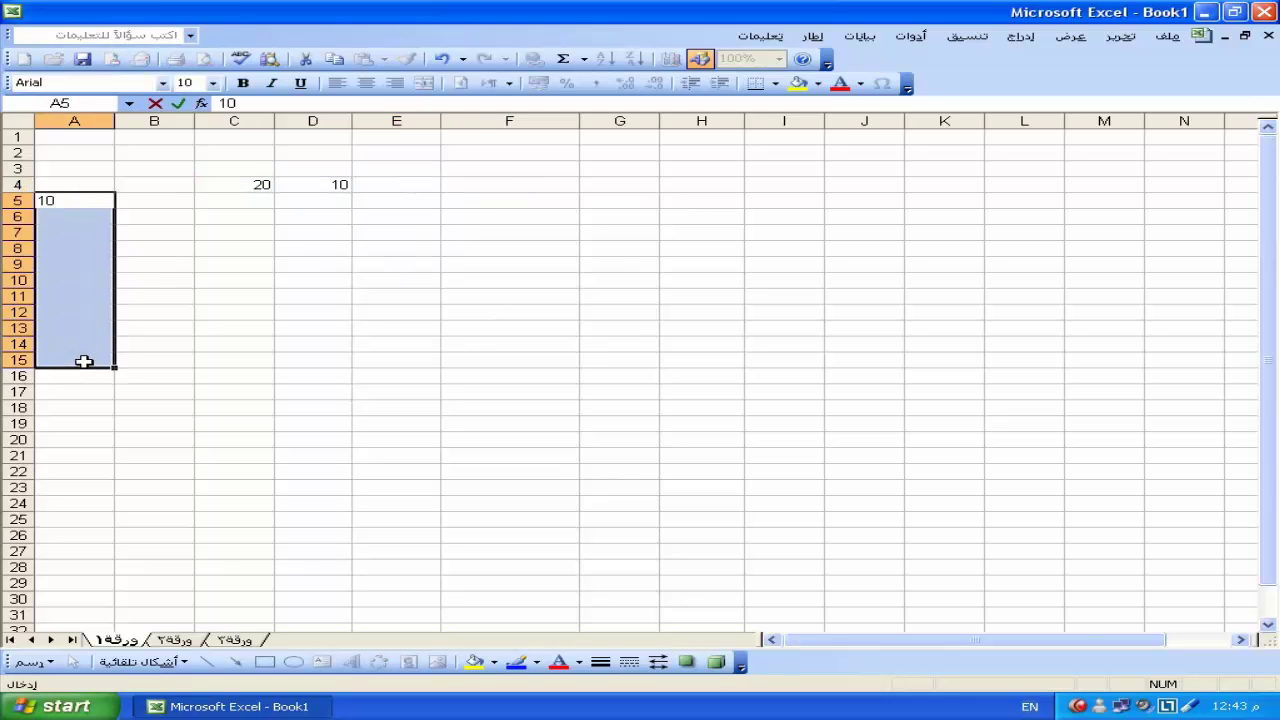
{"action": "key", "text": "ctrl+Return"}
Step: Fill every cell of B5:B15 with 20
{"action": "left_click", "coordinate": [186, 202]}
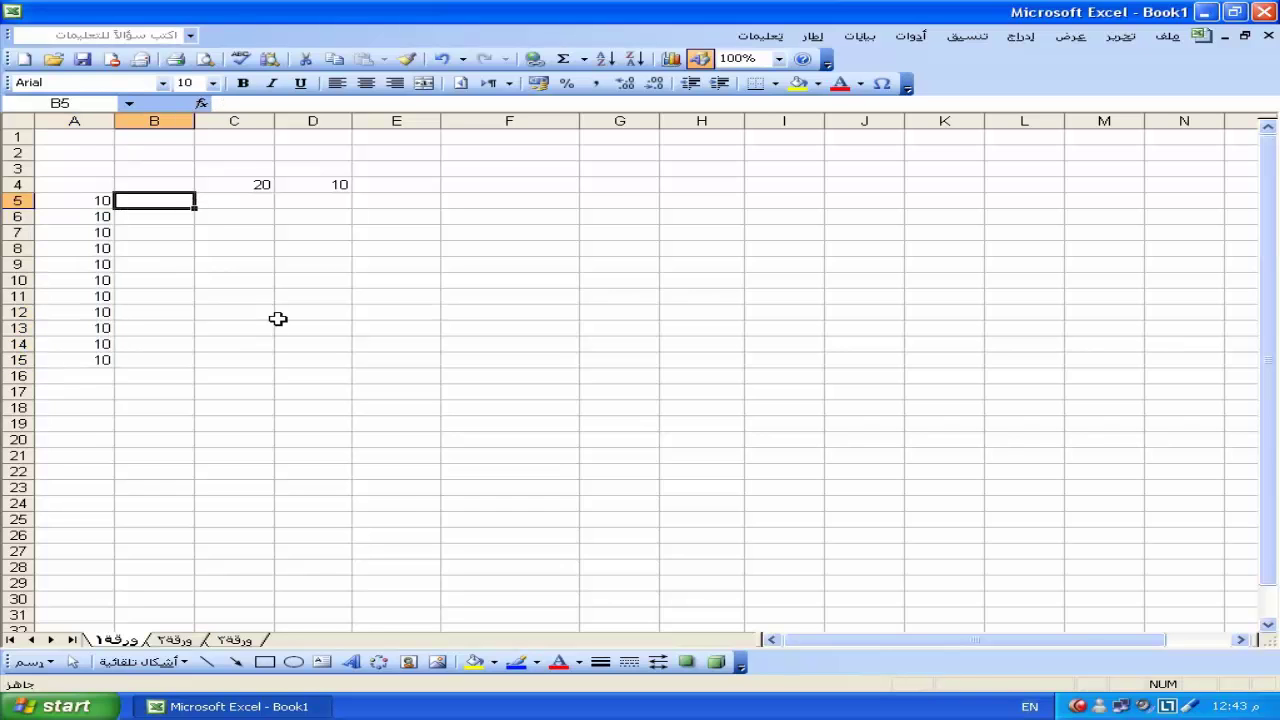
{"action": "type", "text": "20"}
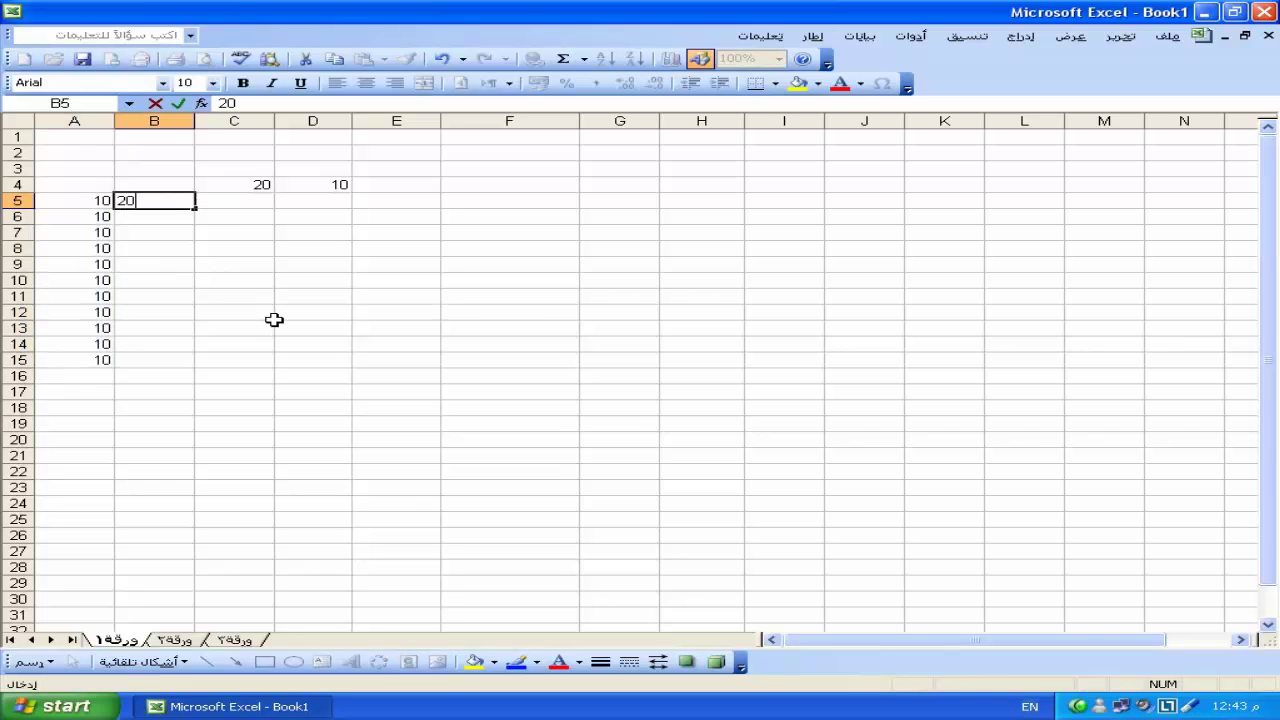
{"action": "key", "text": "Escape"}
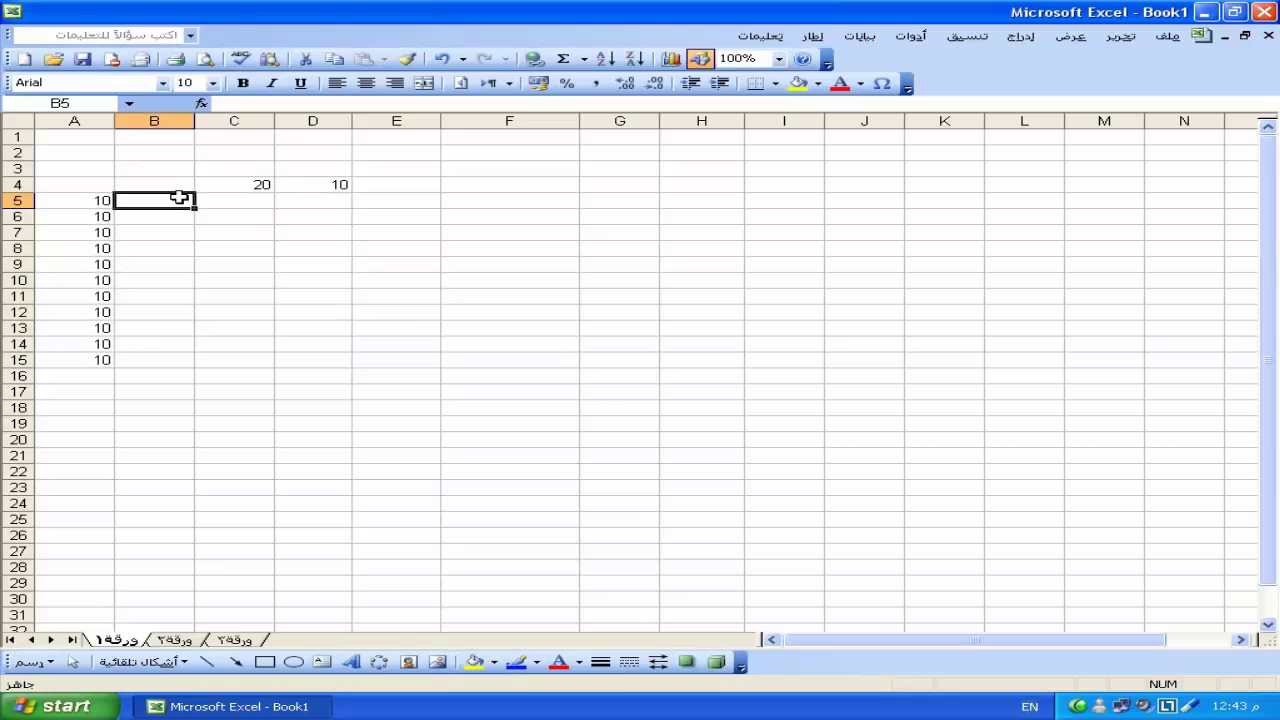
{"action": "left_click_drag", "start_coordinate": [177, 196], "coordinate": [180, 360]}
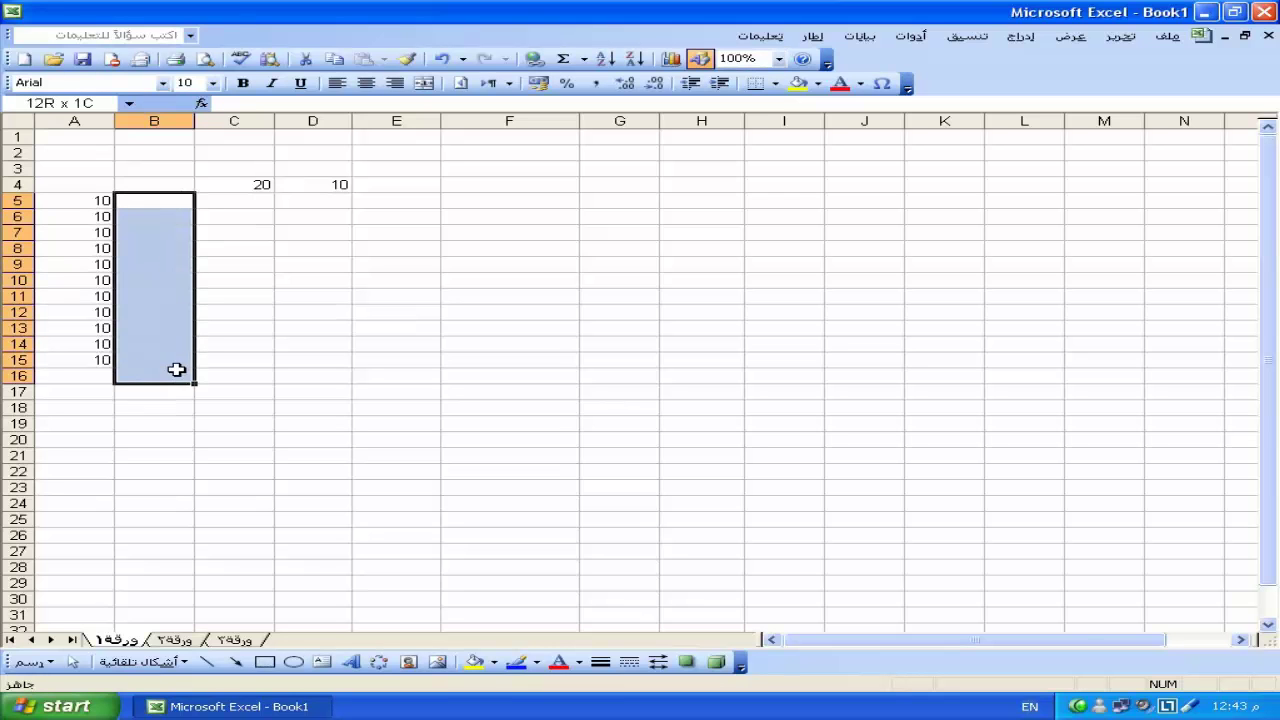
{"action": "type", "text": "20"}
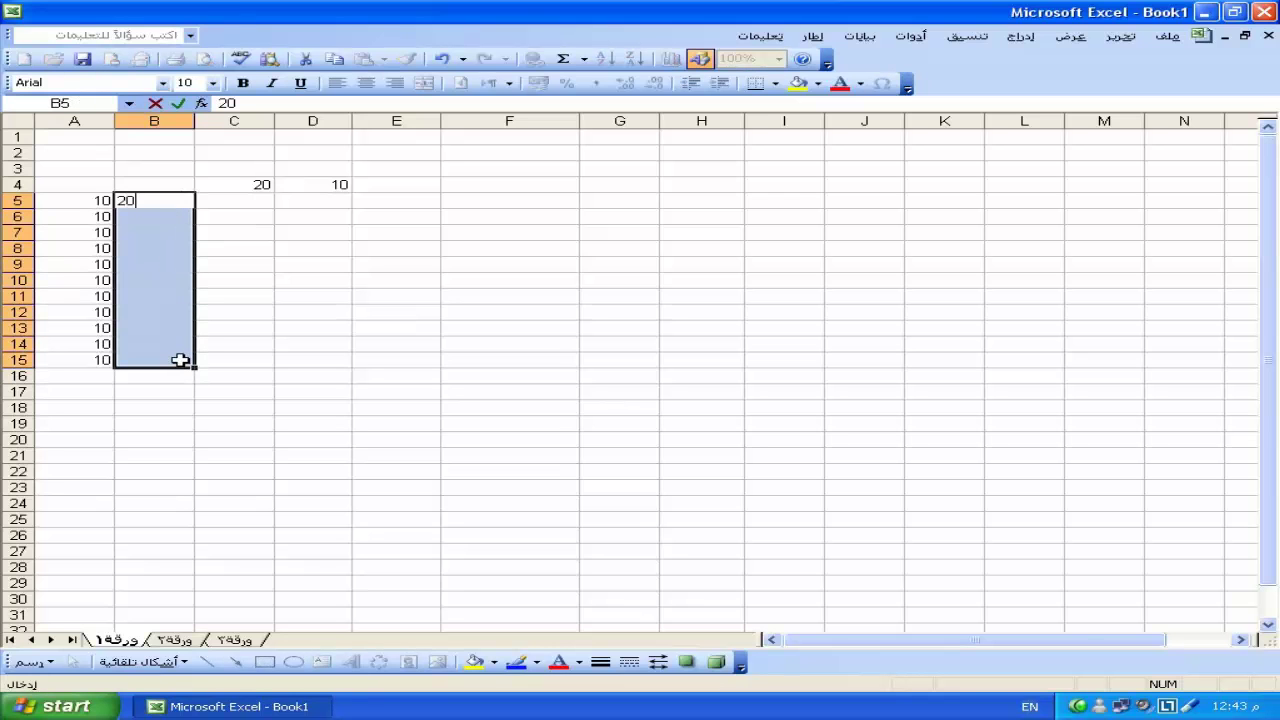
{"action": "key", "text": "ctrl+Return"}
{"action": "left_click", "coordinate": [392, 184]}
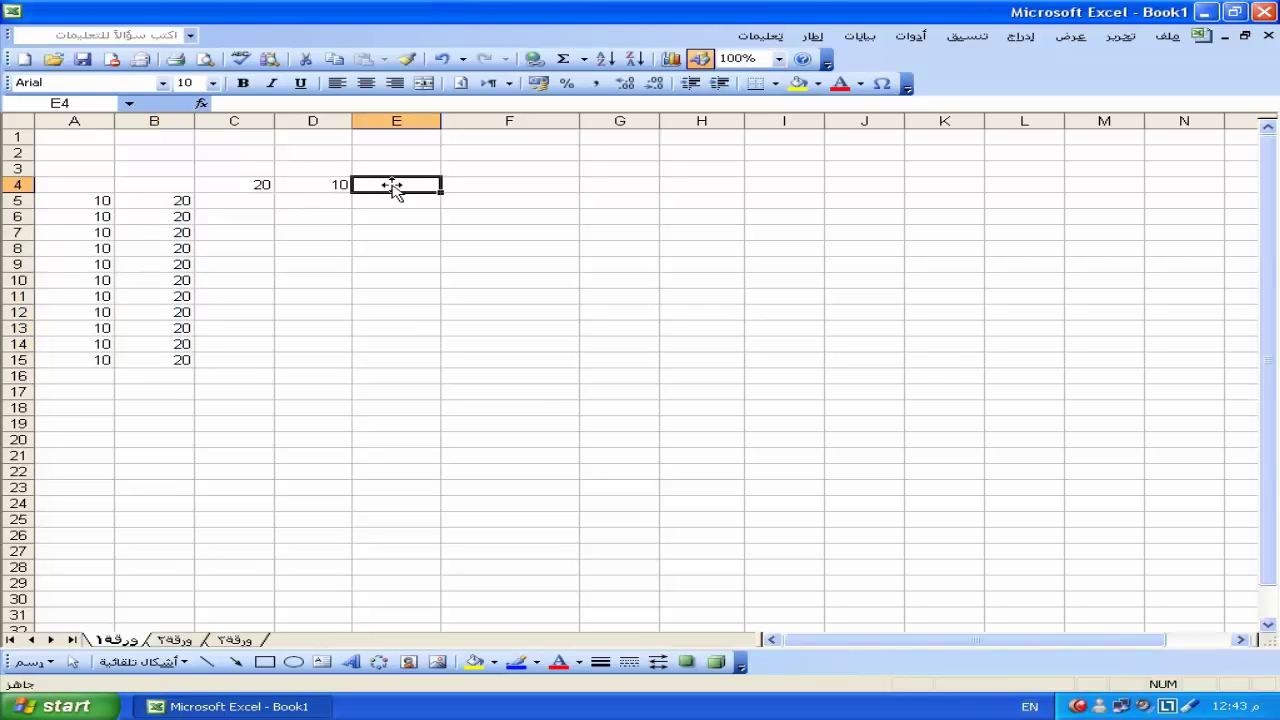
{"action": "type", "text": "=if("}
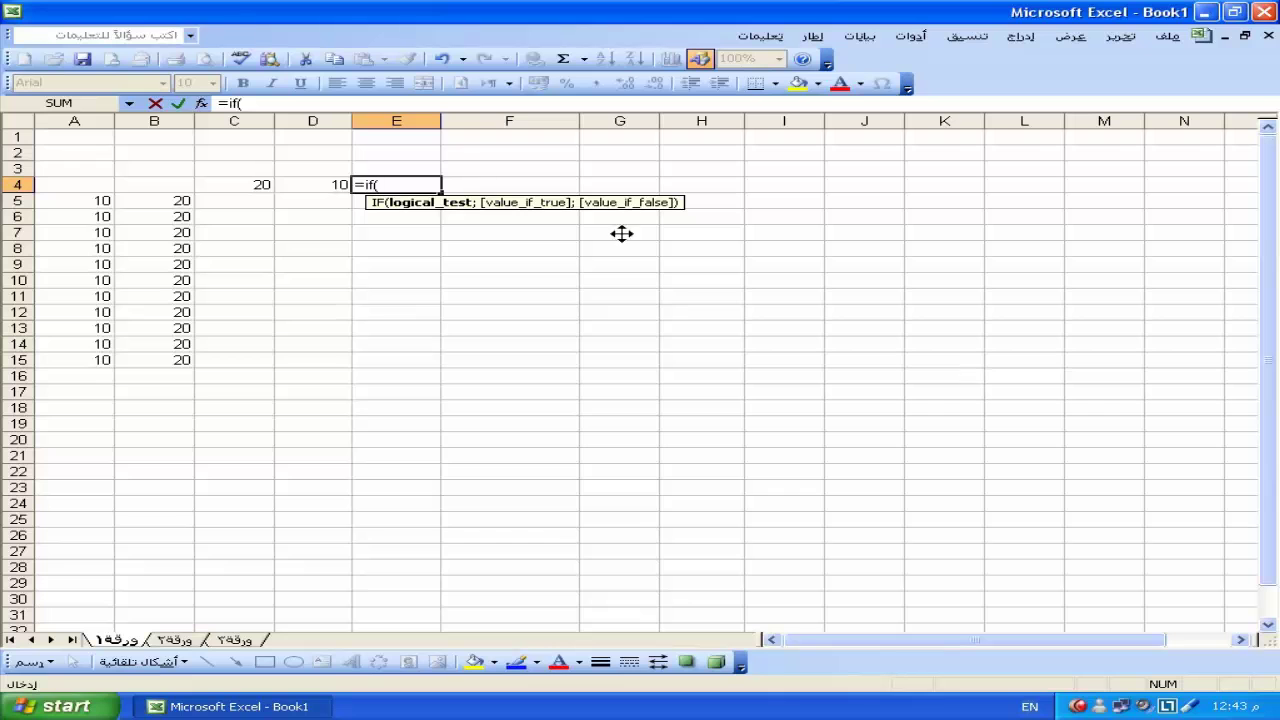
{"action": "left_click", "coordinate": [313, 184]}
{"action": "type", "text": ">"}
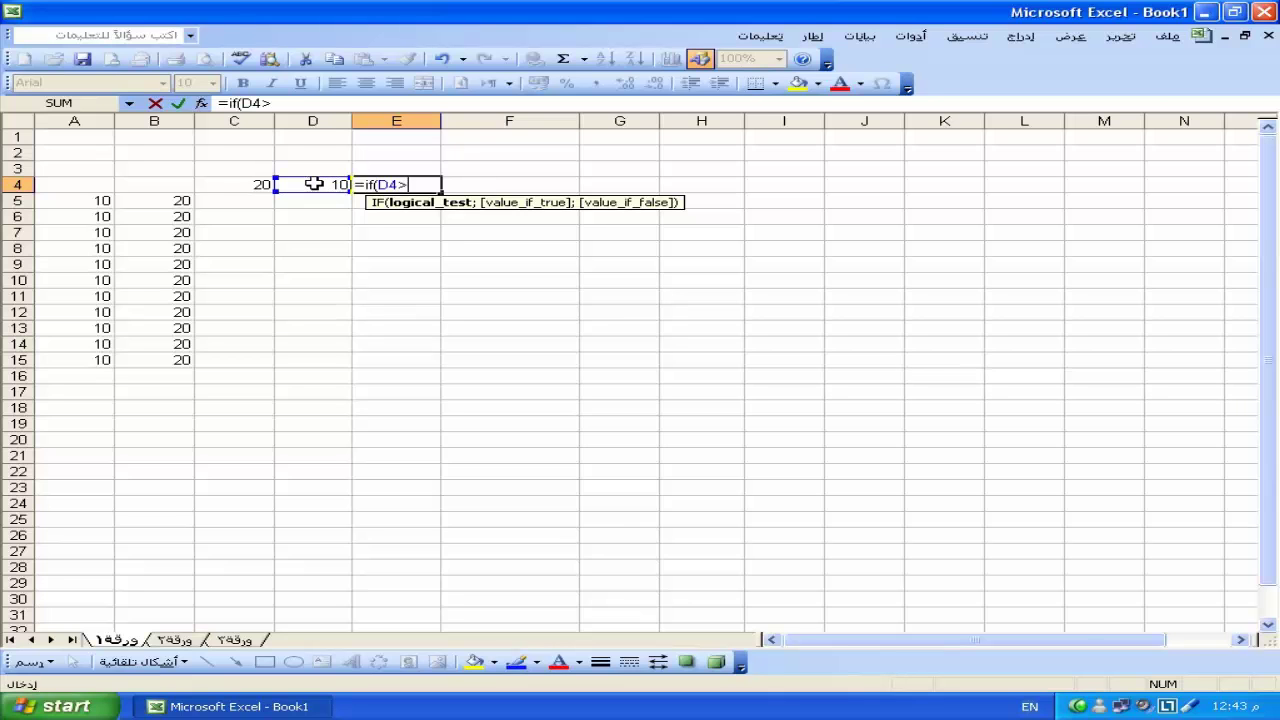
{"action": "left_click", "coordinate": [257, 185]}
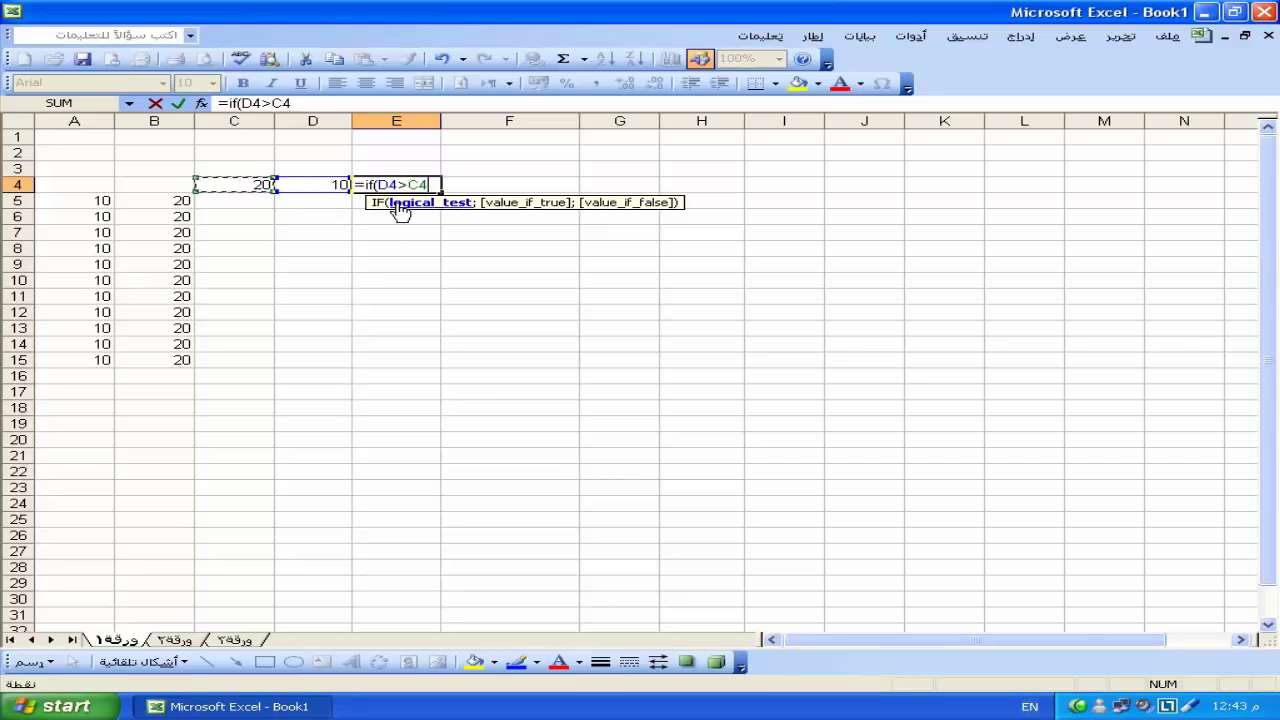
{"action": "key", "text": "Escape"}
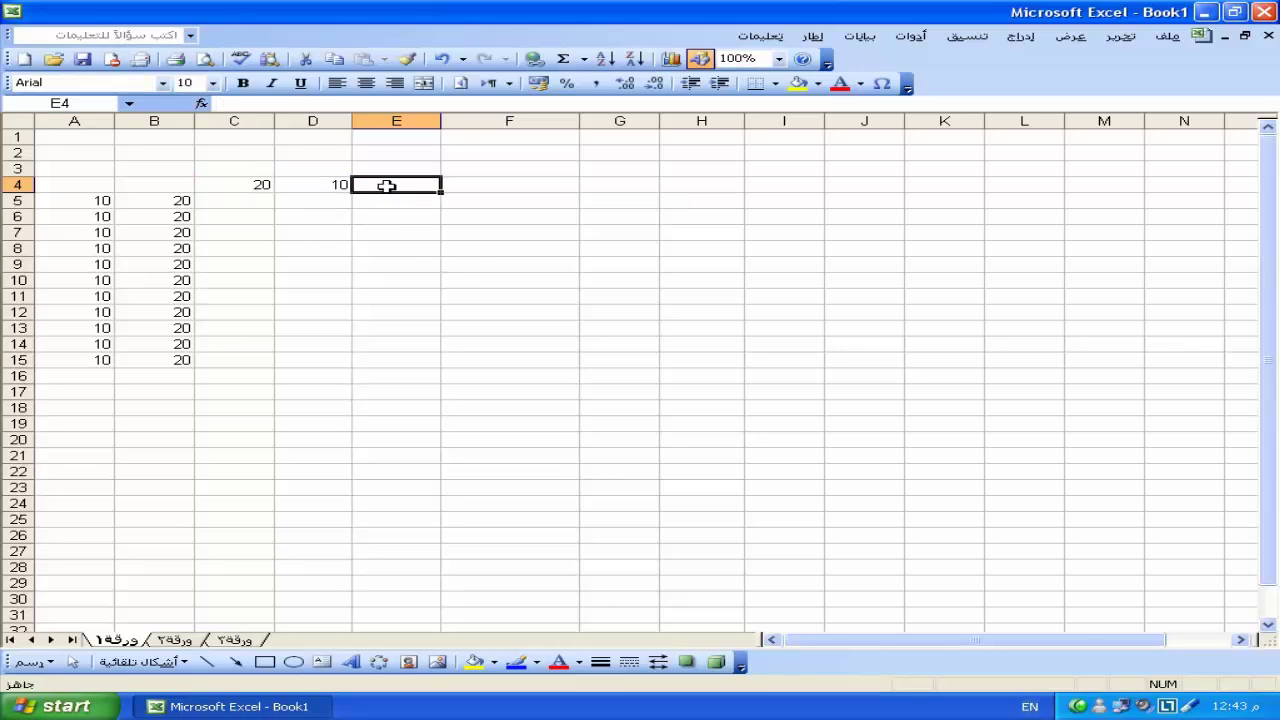
Step: Start E4's IF formula with the condition C4>D4 and SUM(A5:A15) as the true result
{"action": "type", "text": "=if"}
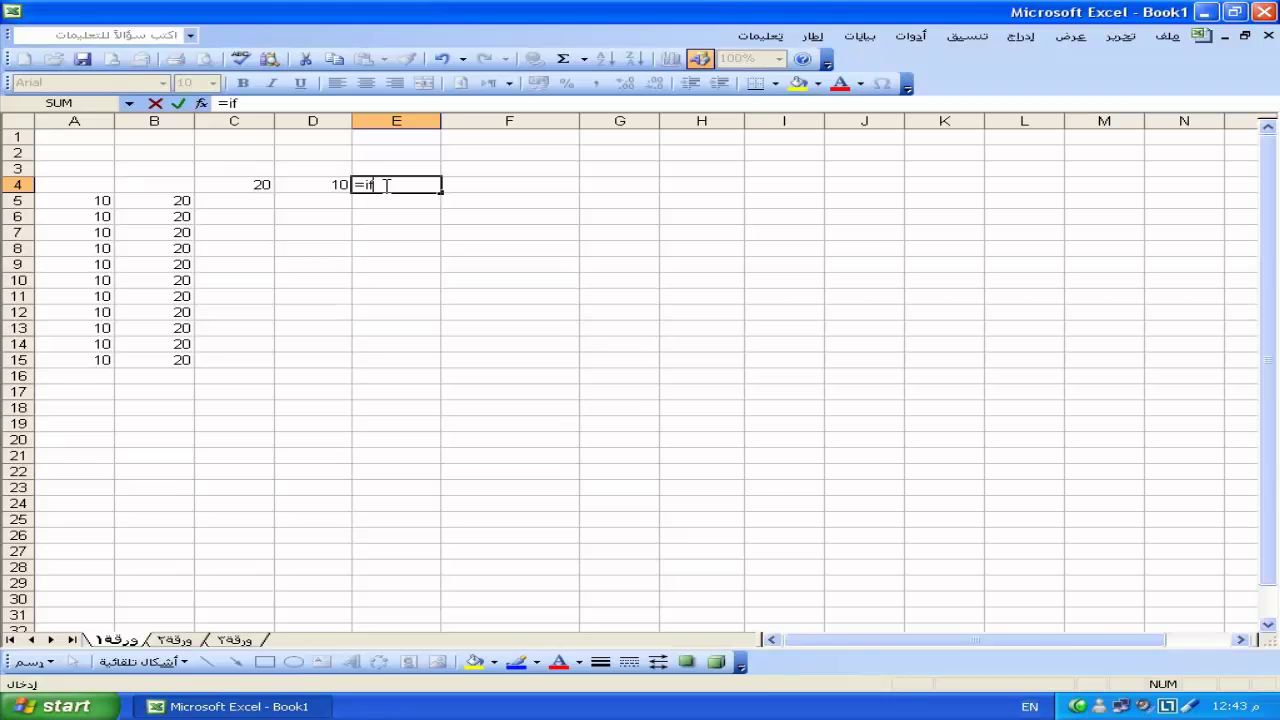
{"action": "type", "text": "("}
{"action": "left_click", "coordinate": [243, 190]}
{"action": "type", "text": "=20"}
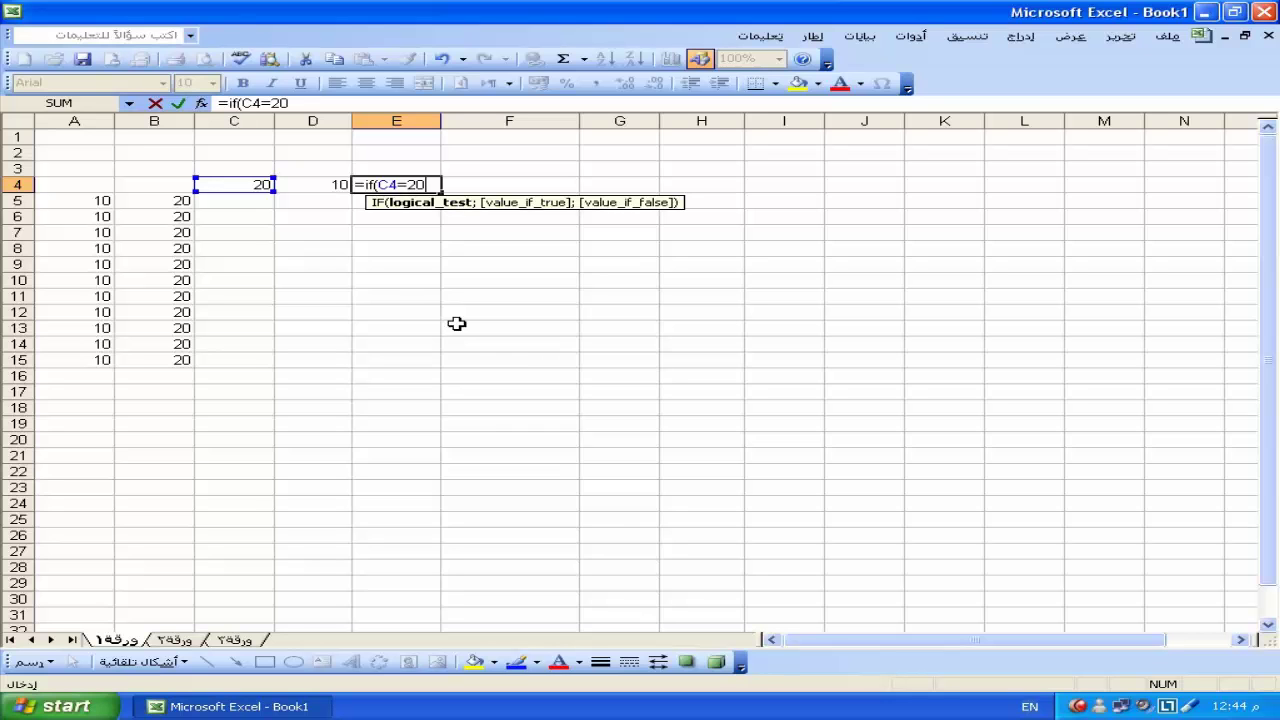
{"action": "key", "text": "BackSpace"}
{"action": "key", "text": "BackSpace"}
{"action": "key", "text": "BackSpace"}
{"action": "key", "text": "BackSpace"}
{"action": "key", "text": "BackSpace"}
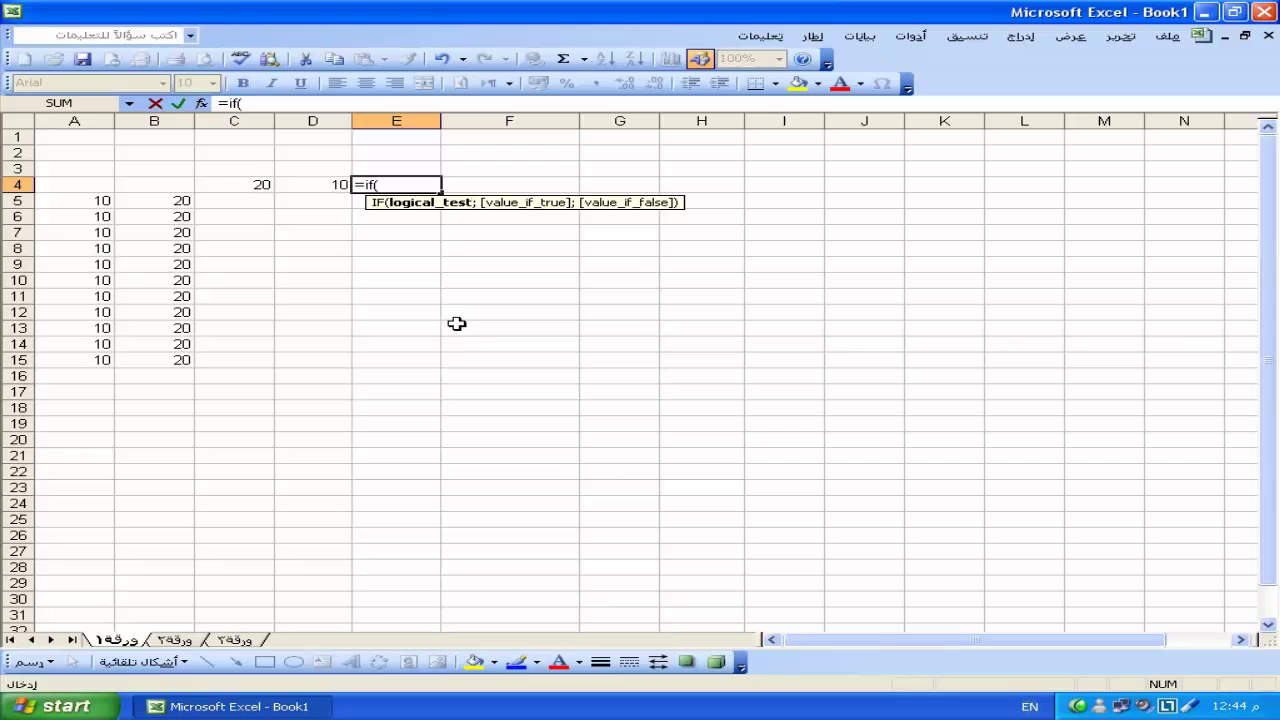
{"action": "left_click", "coordinate": [251, 190]}
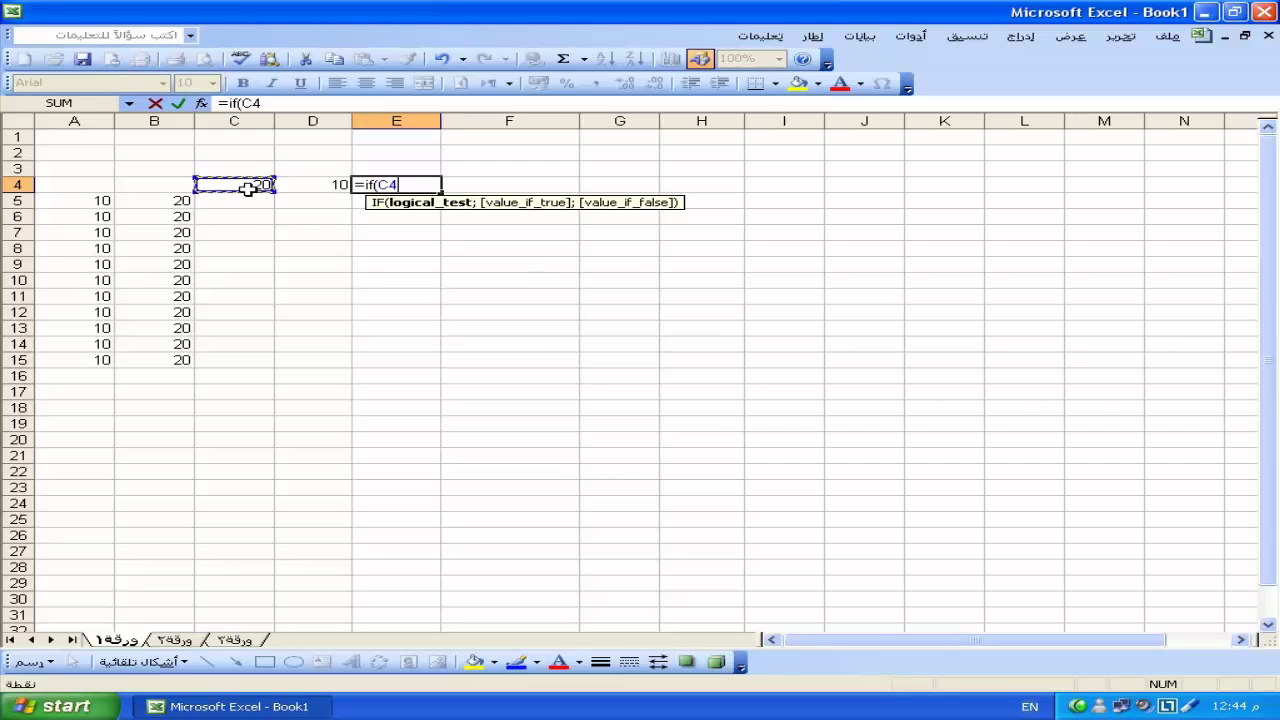
{"action": "type", "text": ">"}
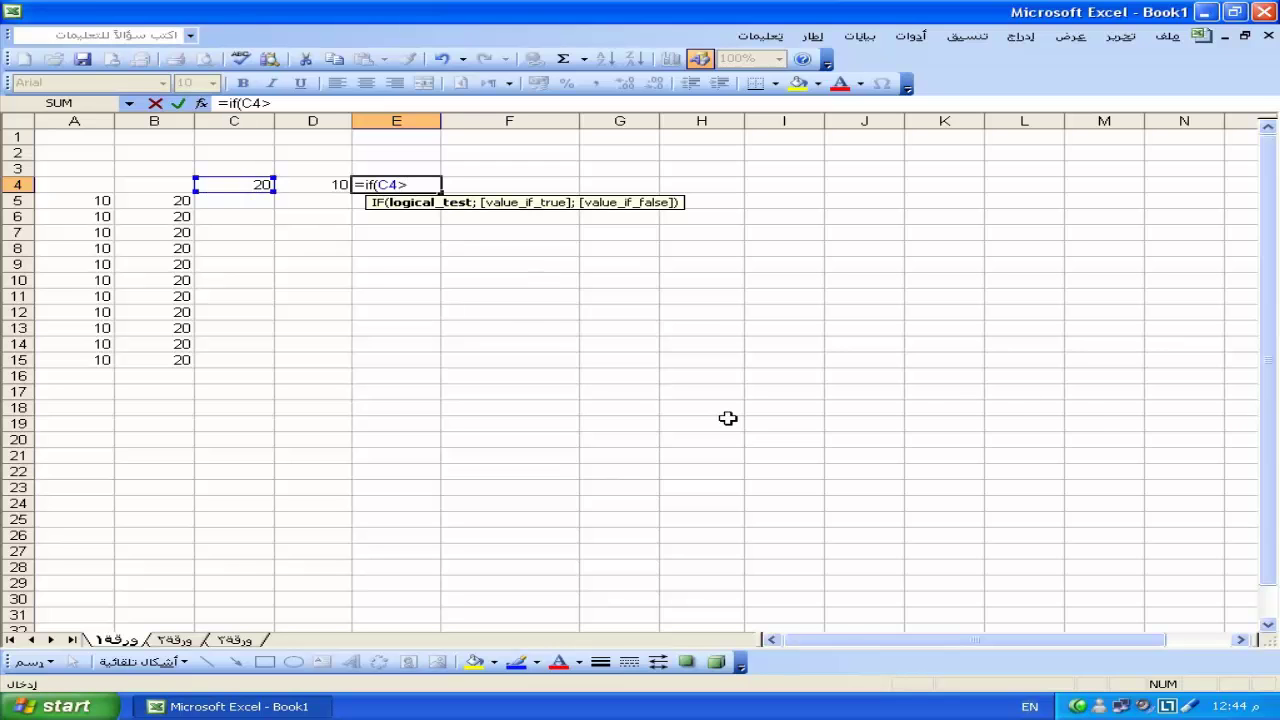
{"action": "left_click", "coordinate": [318, 188]}
{"action": "type", "text": ";"}
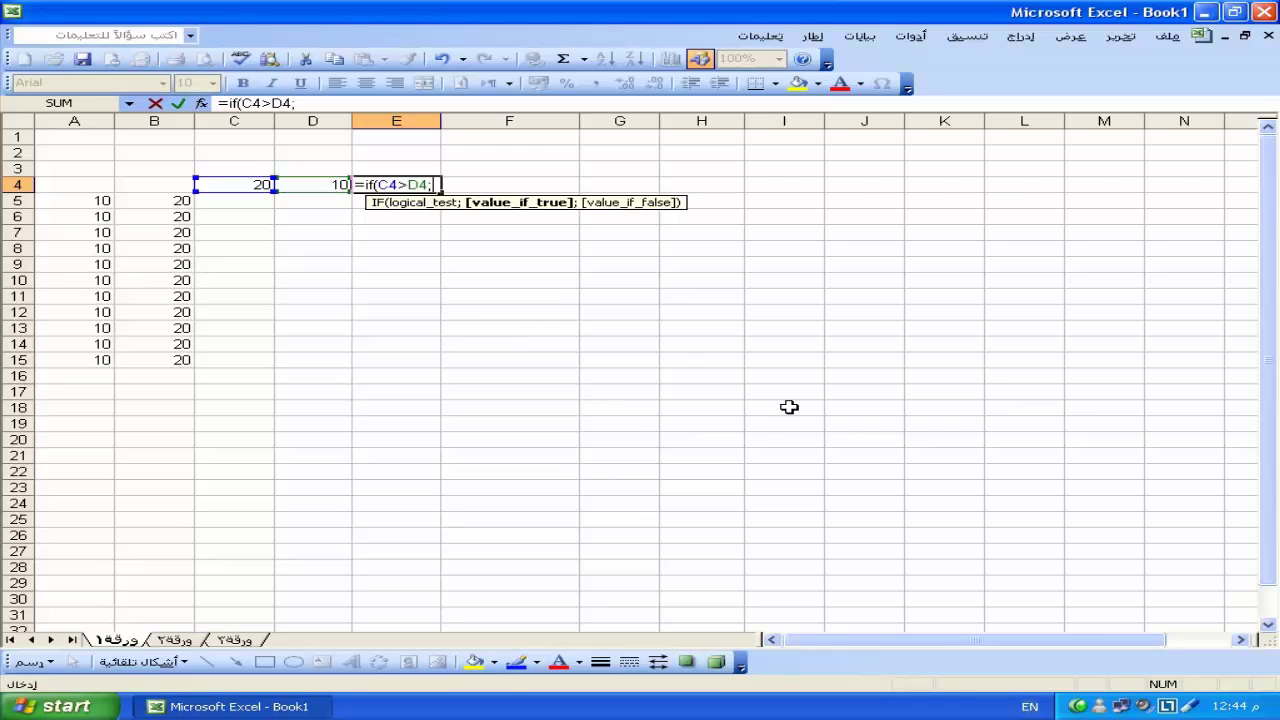
{"action": "type", "text": "sum("}
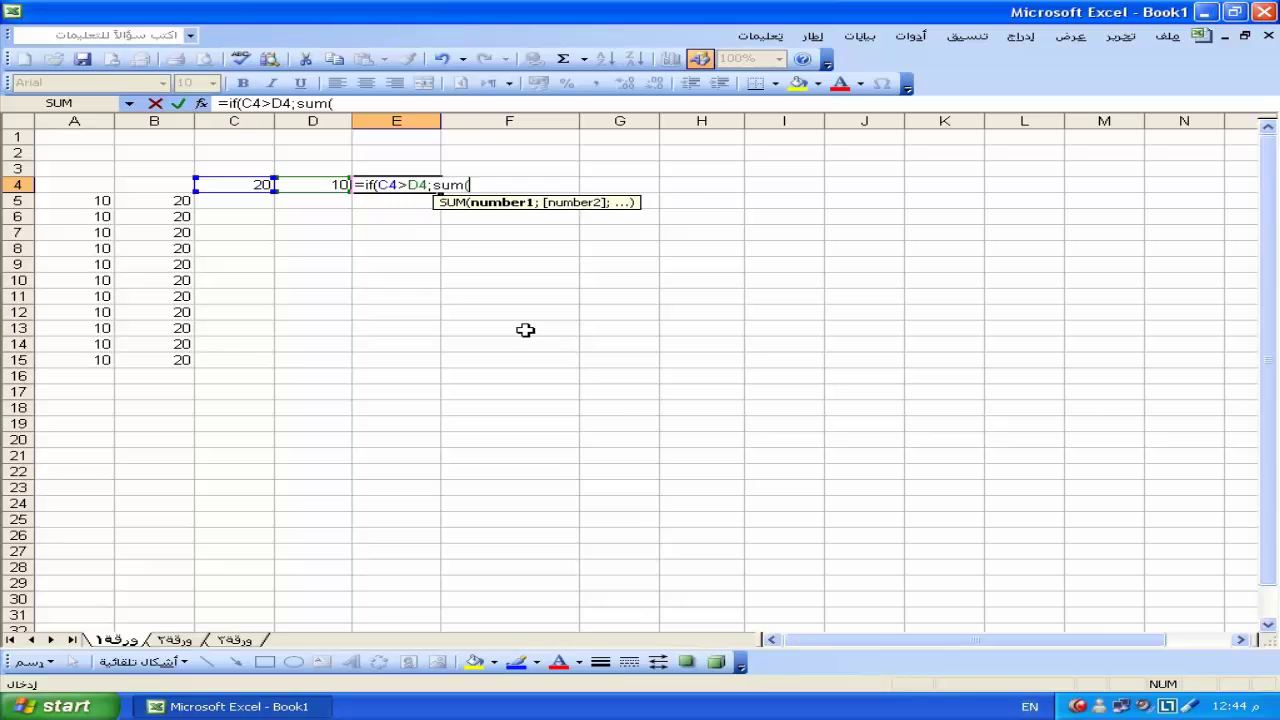
{"action": "left_click", "coordinate": [88, 201]}
{"action": "left_click_drag", "start_coordinate": [88, 201], "coordinate": [86, 359]}
Step: Complete it with MAX(B5:B15) as the false result, giving 110, and reselect E4
{"action": "type", "text": ")"}
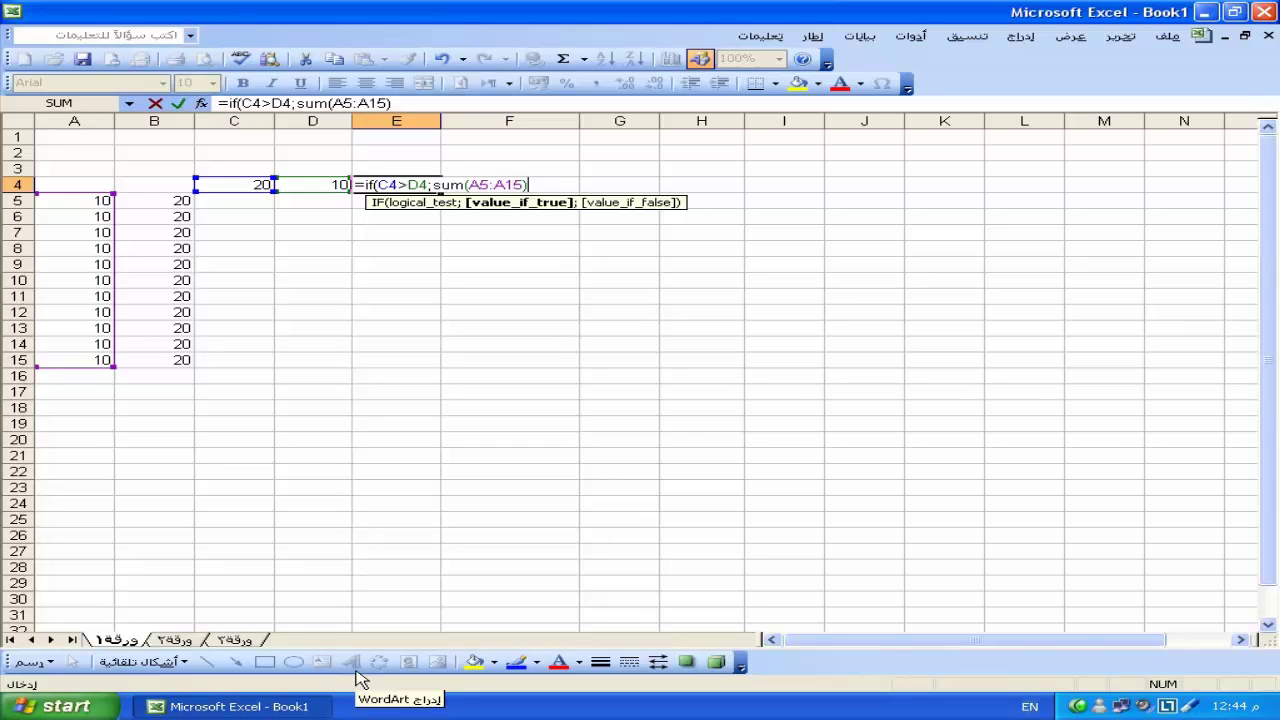
{"action": "type", "text": ";sum("}
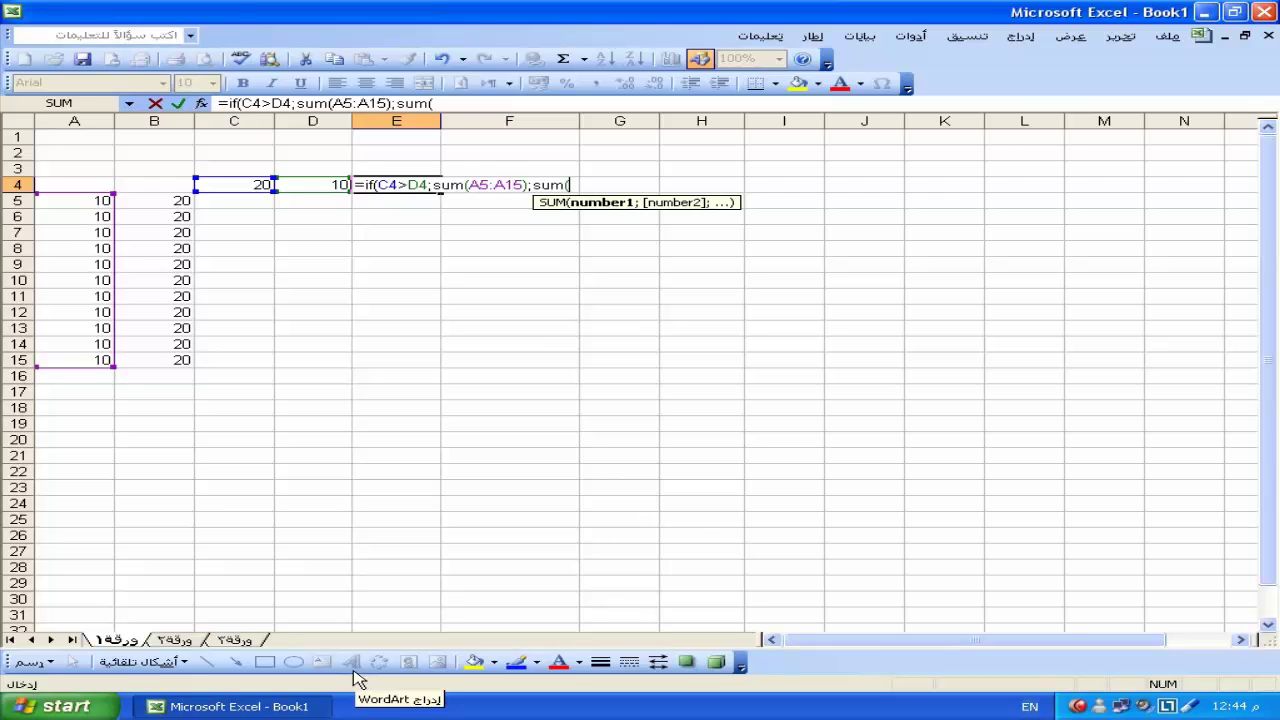
{"action": "key", "text": "BackSpace"}
{"action": "key", "text": "BackSpace"}
{"action": "key", "text": "BackSpace"}
{"action": "key", "text": "BackSpace"}
{"action": "type", "text": "max("}
{"action": "left_click", "coordinate": [168, 203]}
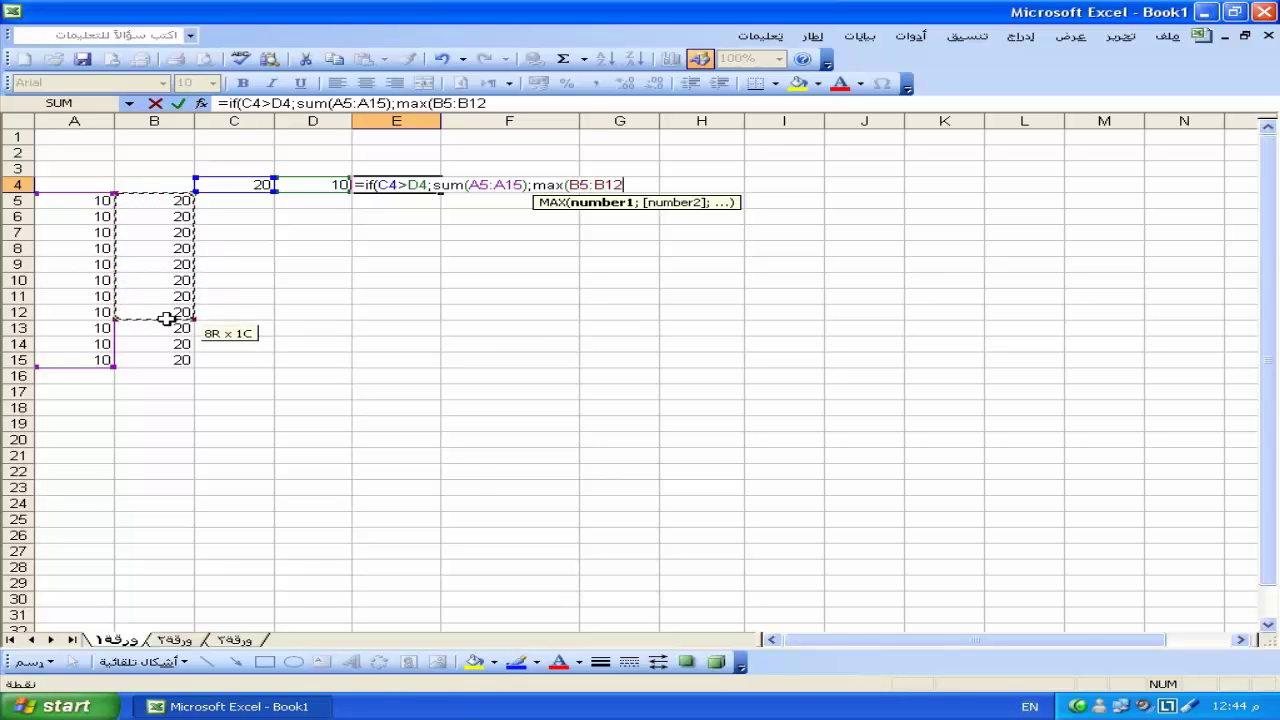
{"action": "left_click_drag", "start_coordinate": [168, 205], "coordinate": [170, 362]}
{"action": "type", "text": ")"}
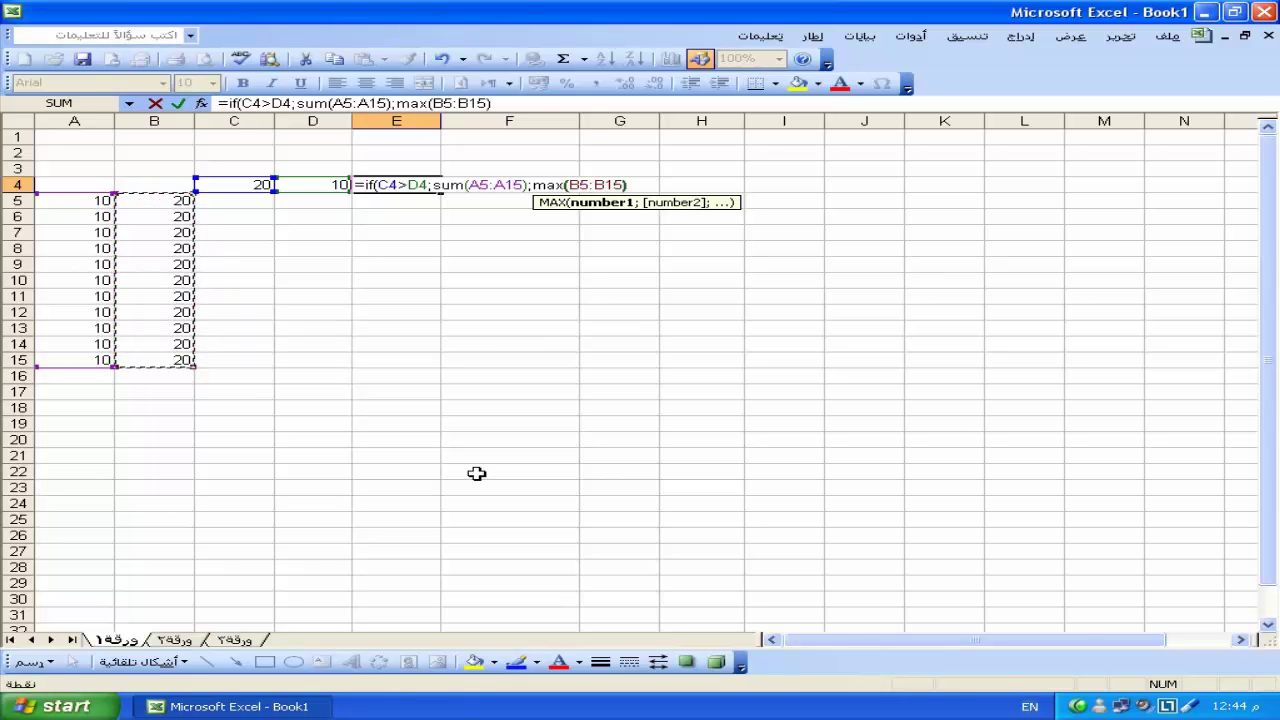
{"action": "type", "text": ")"}
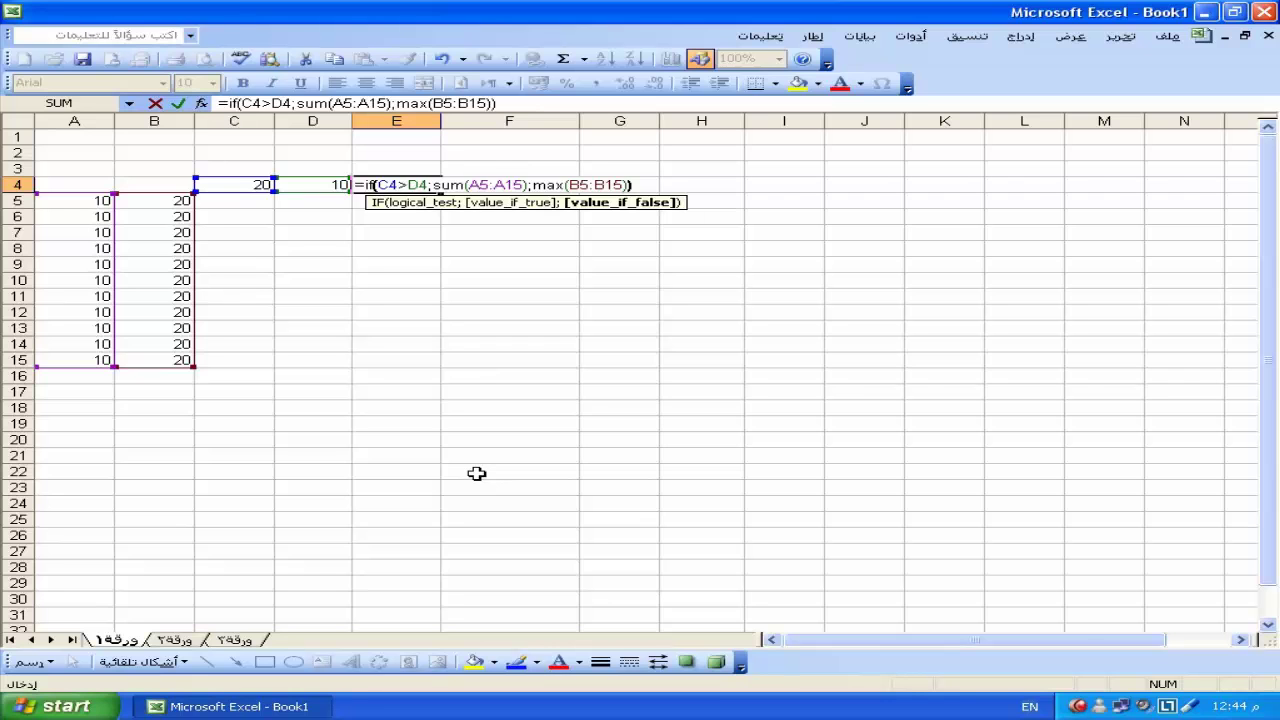
{"action": "key", "text": "Return"}
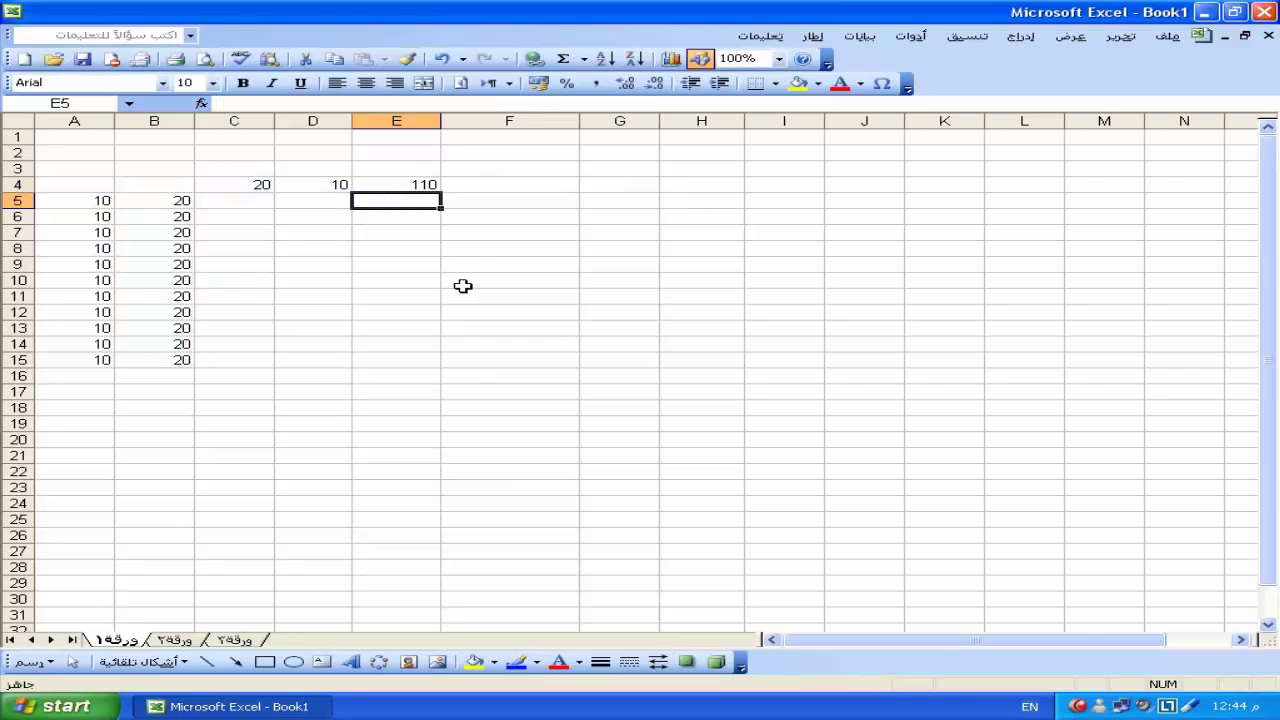
{"action": "left_click", "coordinate": [437, 185]}
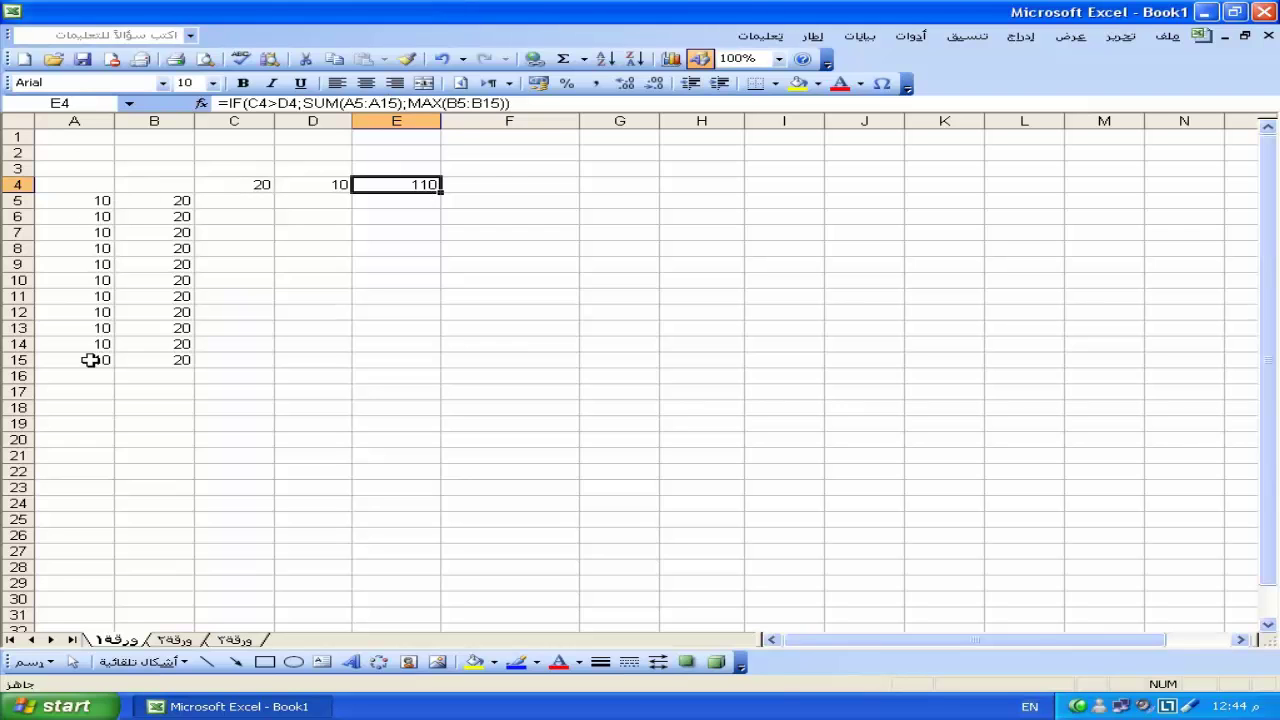
Step: Enter =COUNT(A5:A15) in A16, which shows 11
{"action": "left_click_drag", "start_coordinate": [92, 200], "coordinate": [92, 356]}
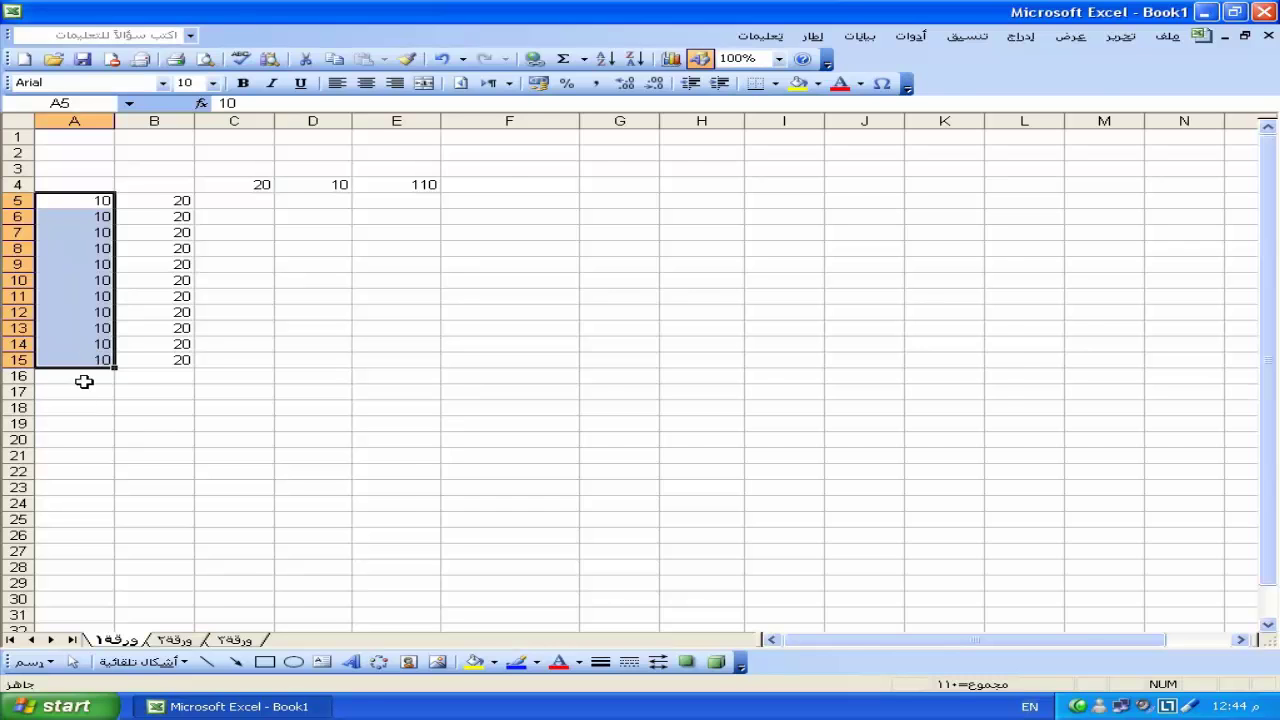
{"action": "left_click", "coordinate": [83, 384]}
{"action": "type", "text": "=count("}
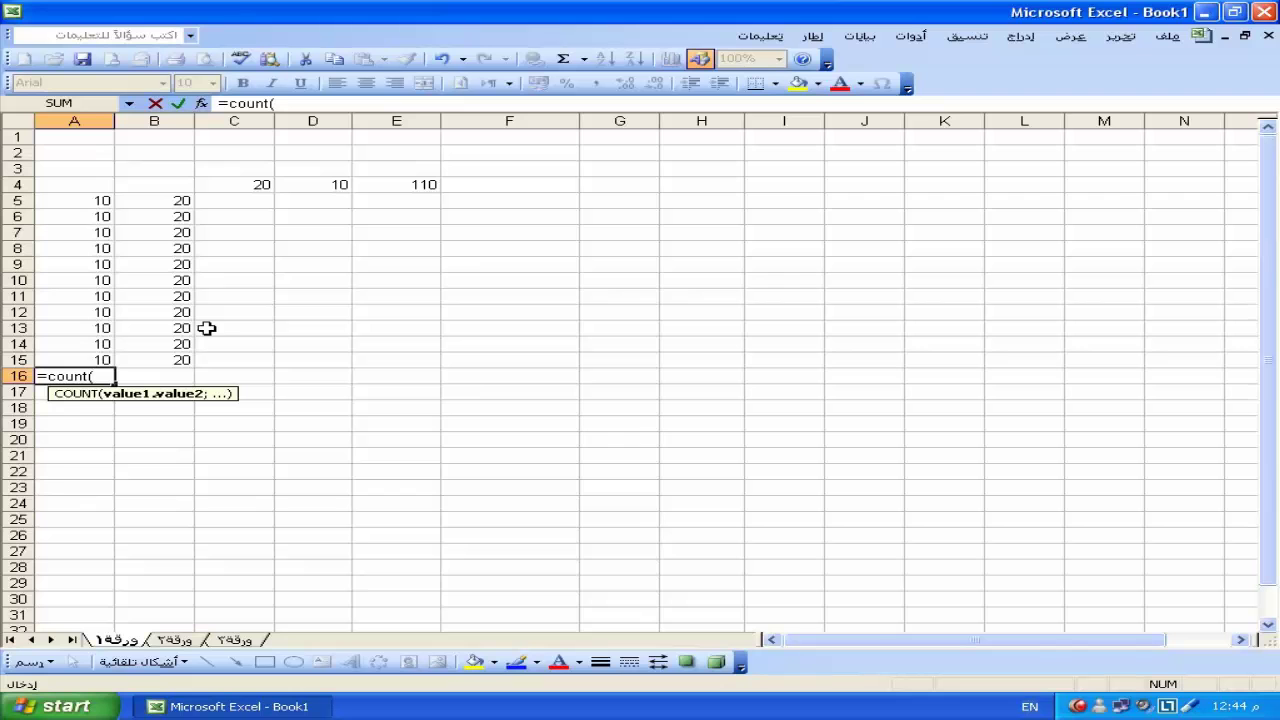
{"action": "left_click_drag", "start_coordinate": [65, 200], "coordinate": [65, 359]}
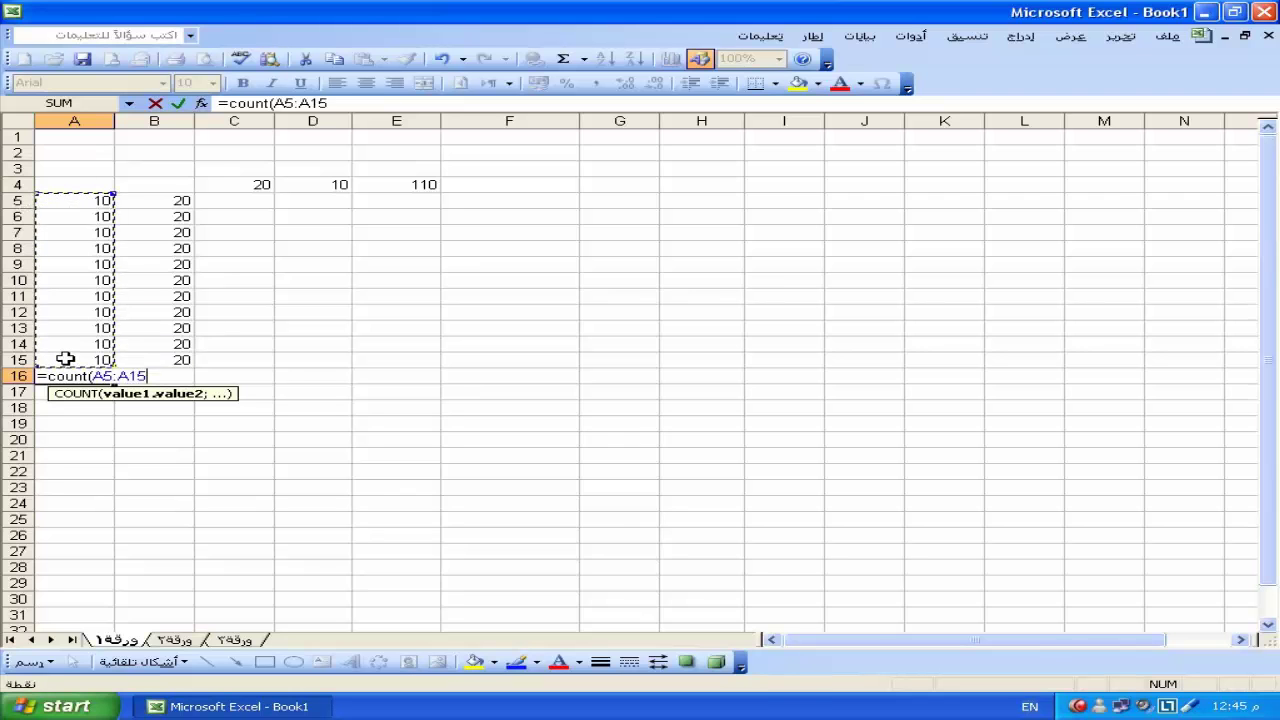
{"action": "key", "text": "Return"}
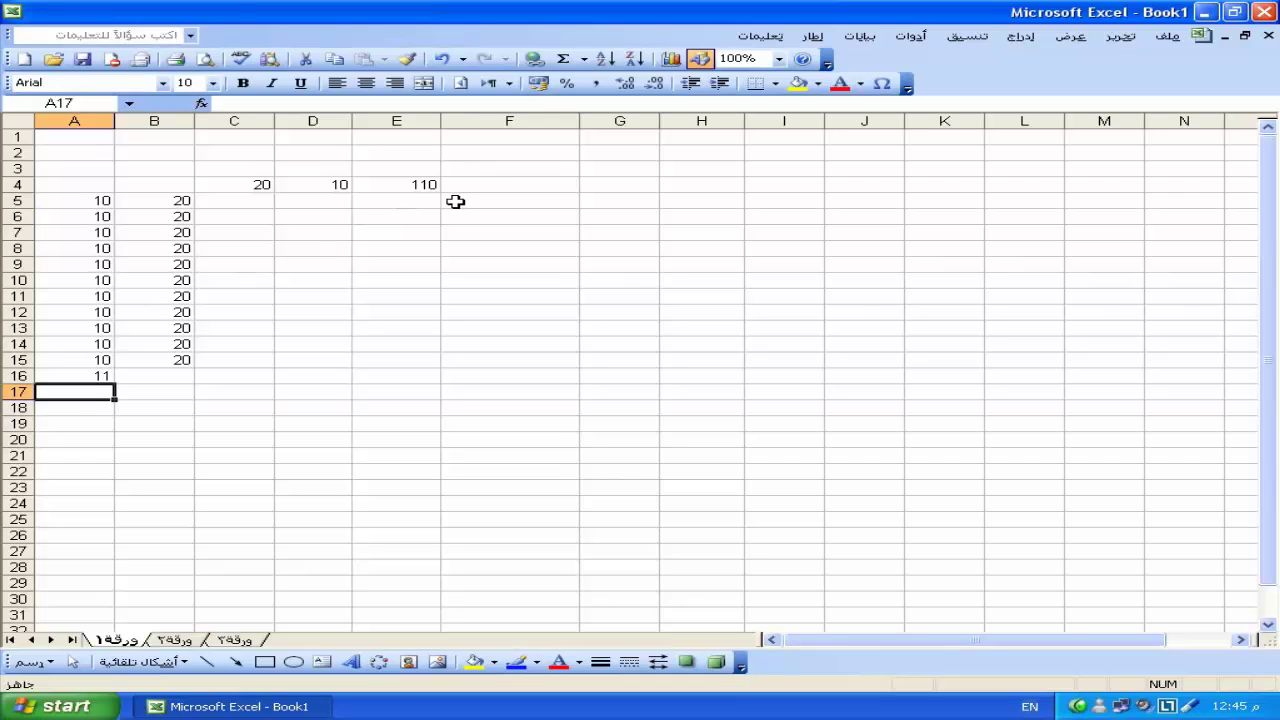
Step: Change B10 to 30 and C4 to 5 so E4 recalculates to 30
{"action": "left_click", "coordinate": [268, 188]}
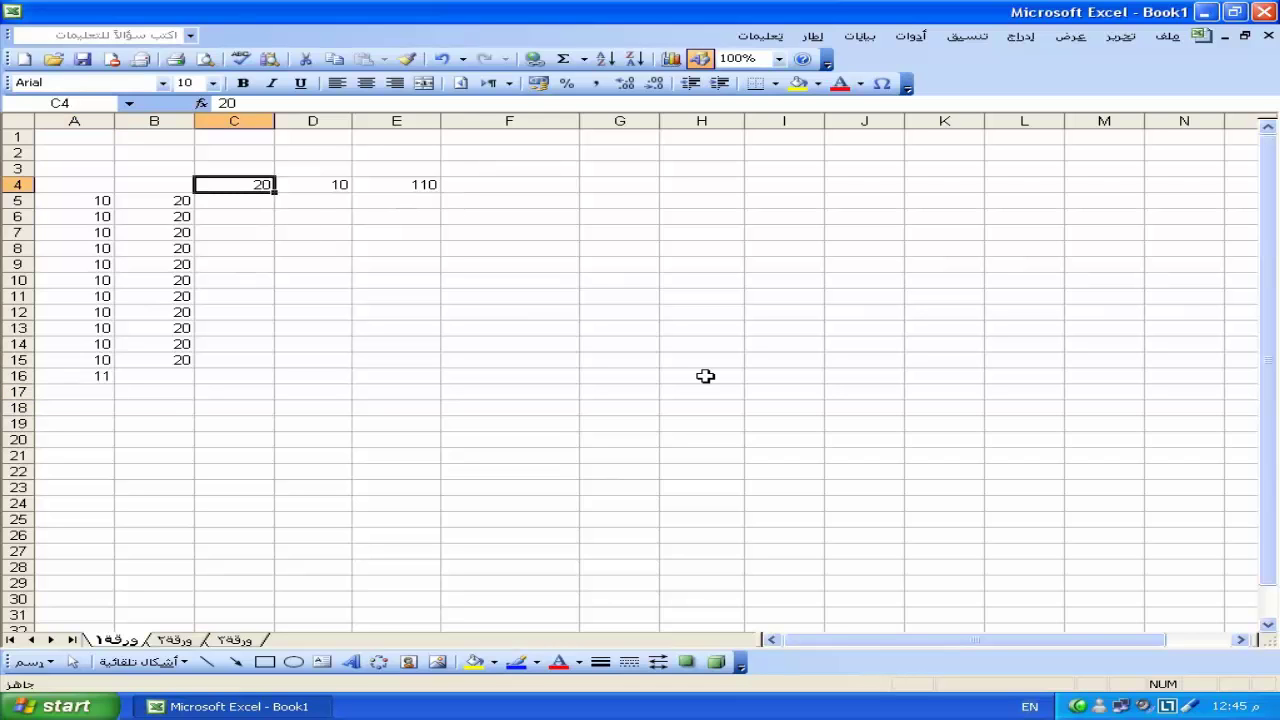
{"action": "left_click", "coordinate": [143, 276]}
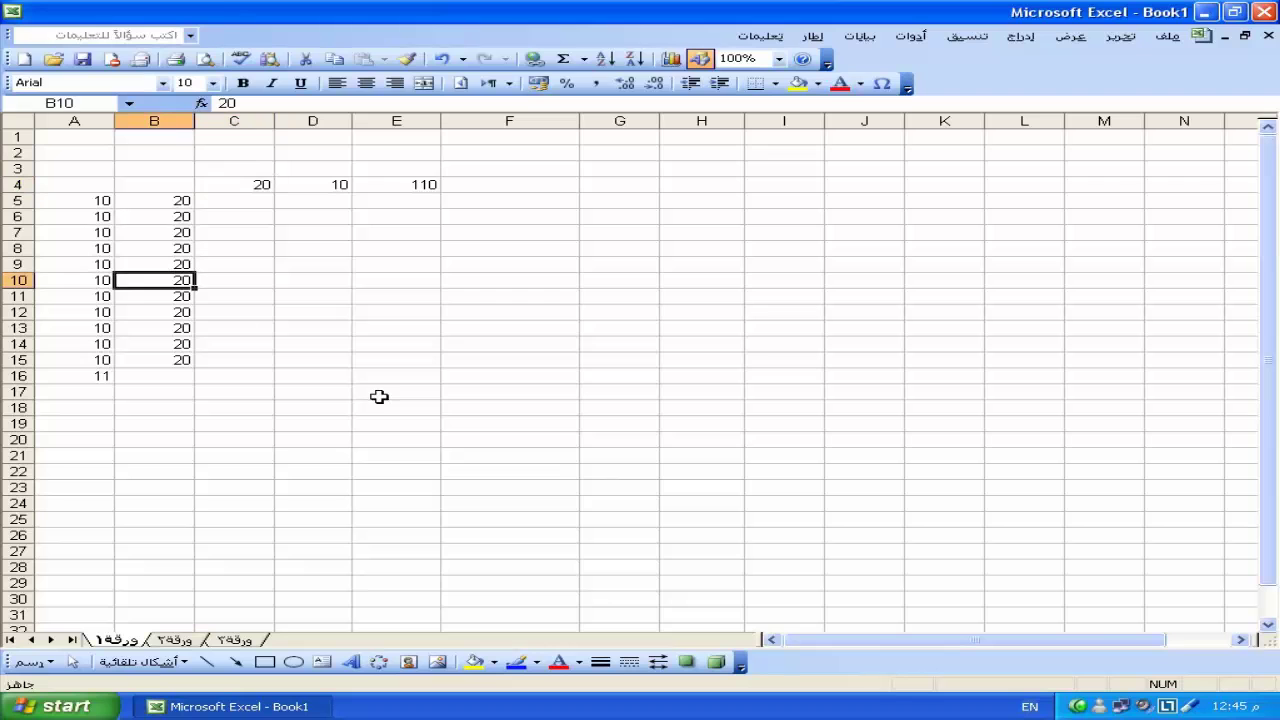
{"action": "type", "text": "30"}
{"action": "key", "text": "Return"}
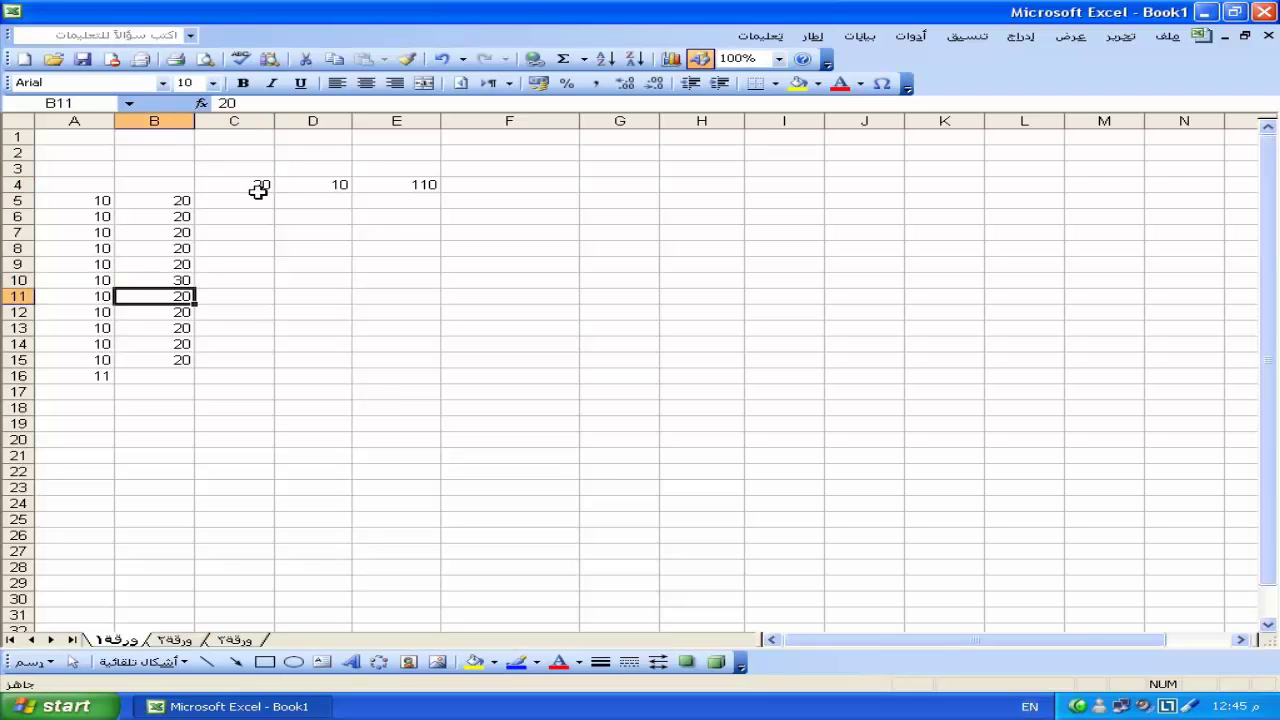
{"action": "left_click", "coordinate": [257, 186]}
{"action": "type", "text": "5"}
{"action": "key", "text": "Return"}
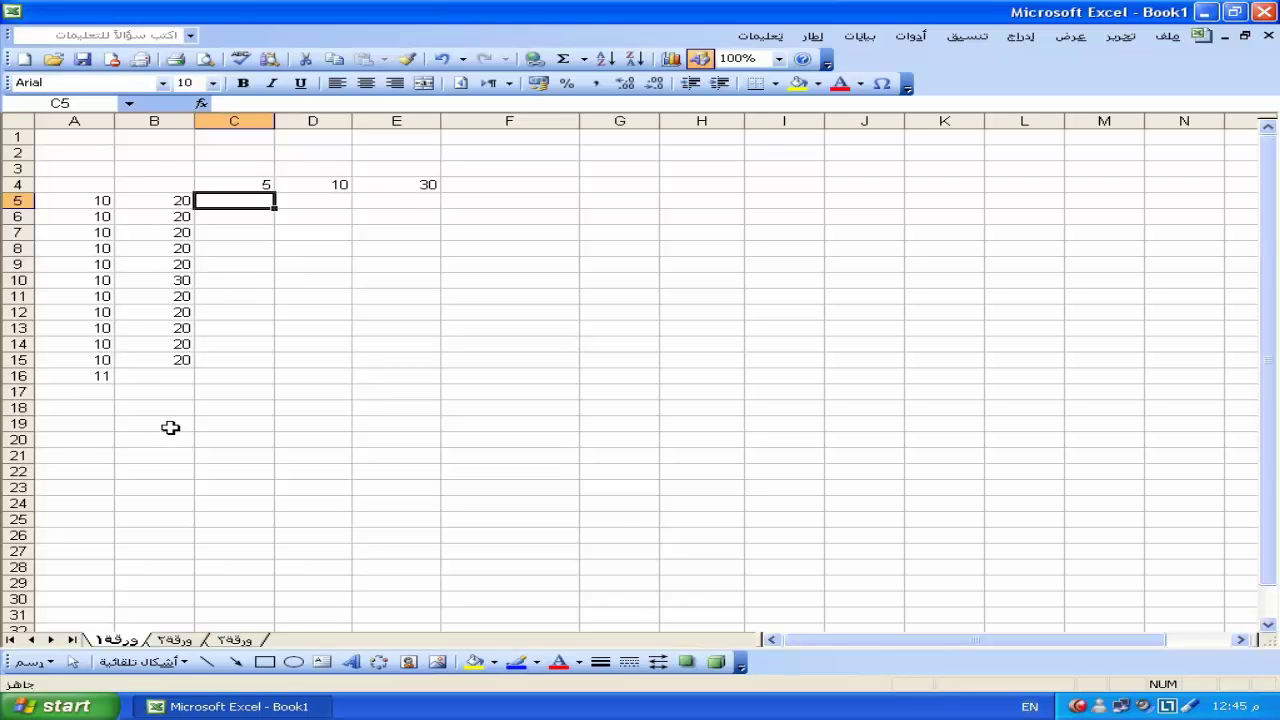
Step: Delete all values and formulas in the A4:F22 block
{"action": "left_click_drag", "start_coordinate": [478, 186], "coordinate": [70, 474]}
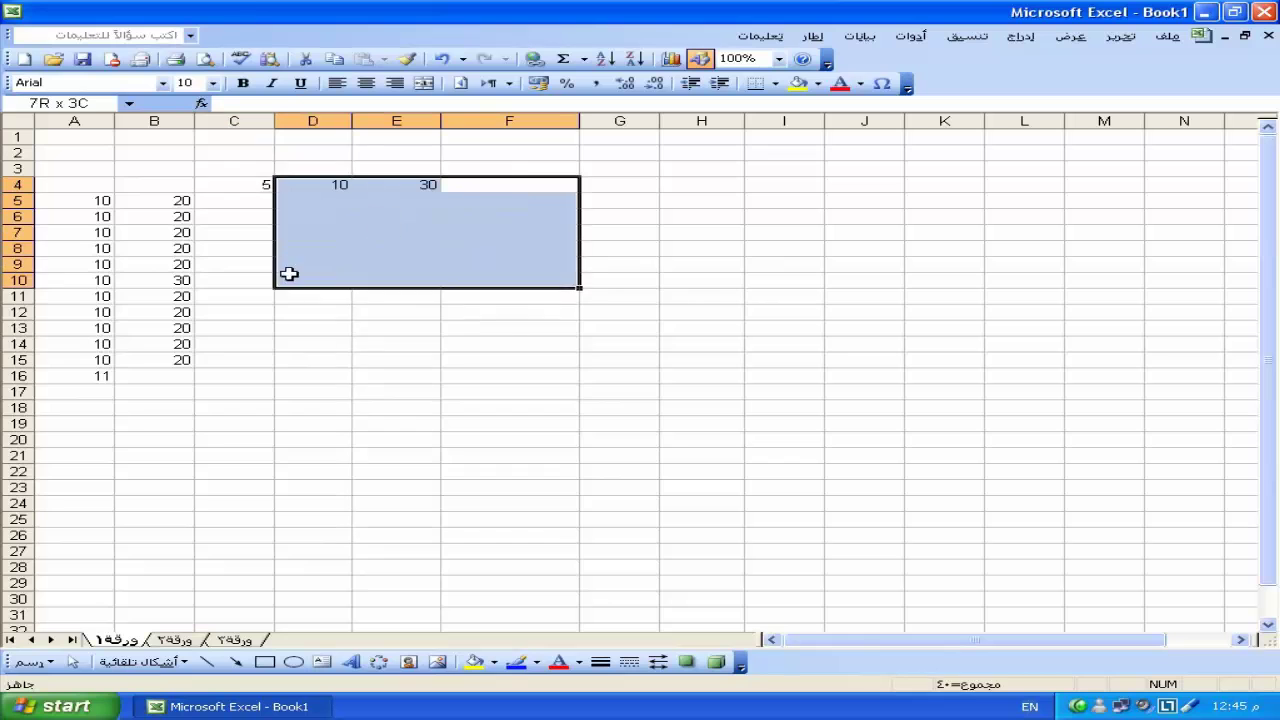
{"action": "key", "text": "Delete"}
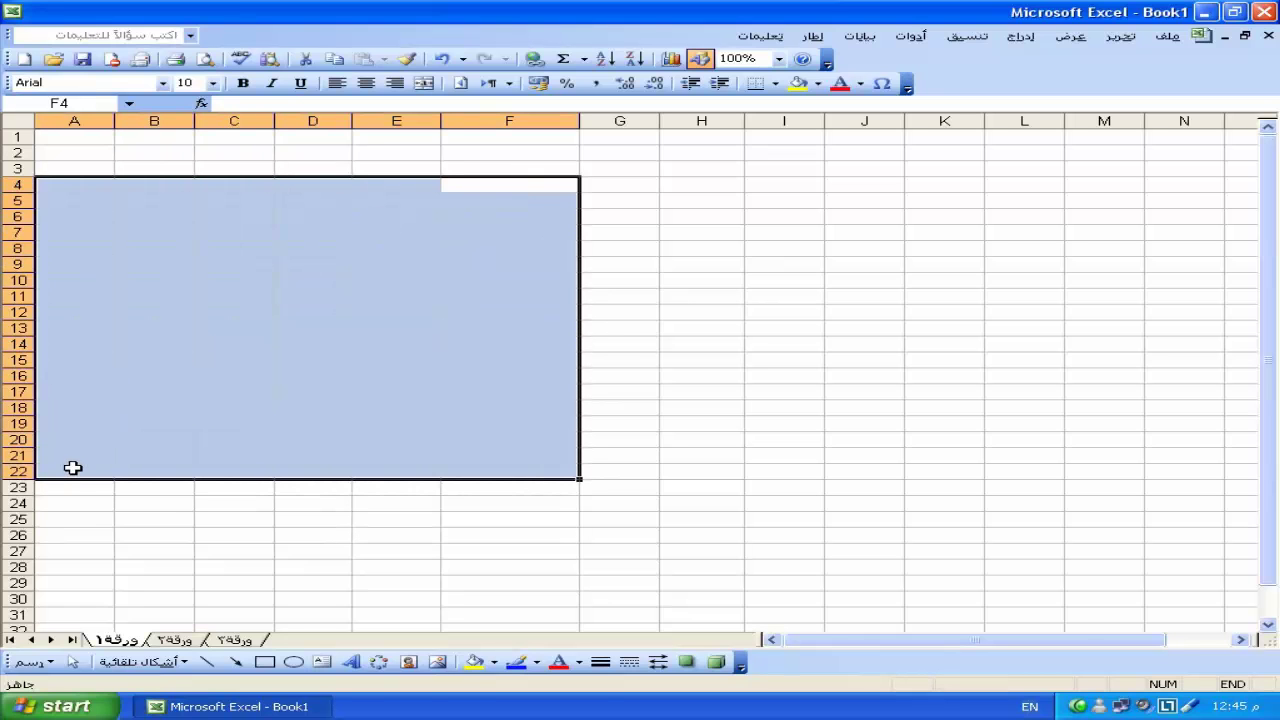
{"action": "left_click", "coordinate": [288, 312]}
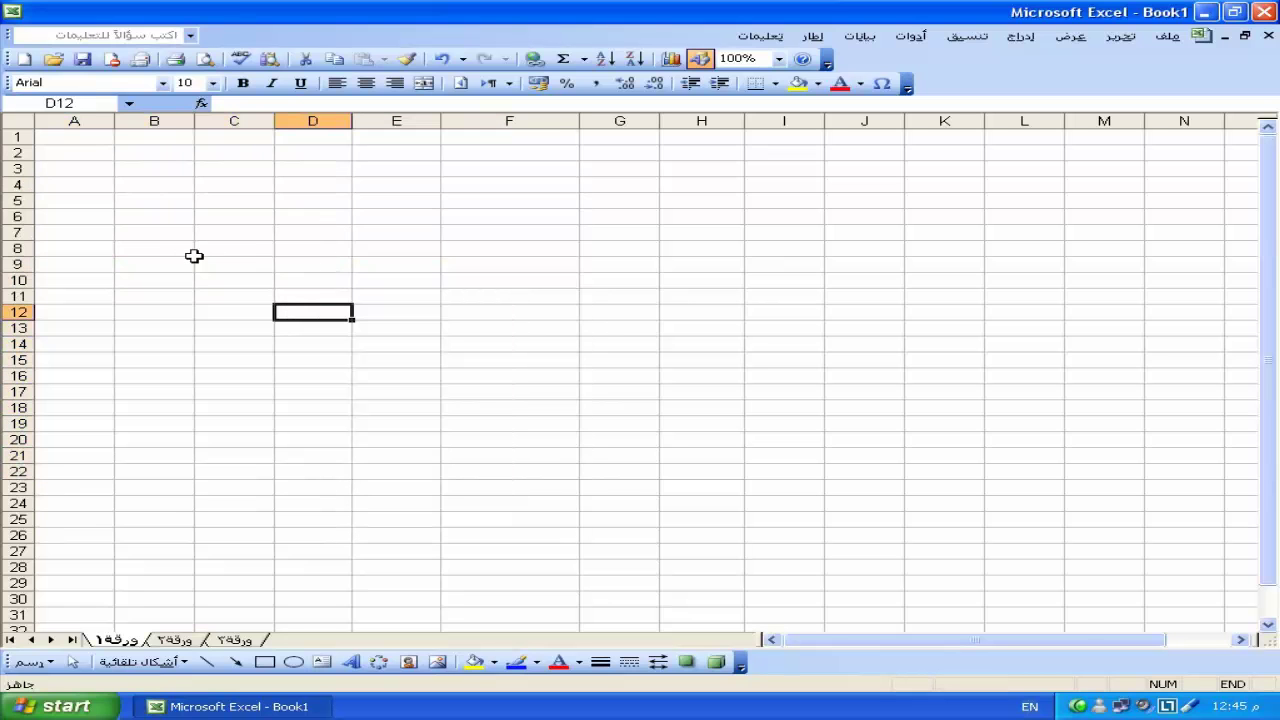
Step: Begin an =if(or( formula in B7, then cancel the unfinished entry
{"action": "left_click", "coordinate": [152, 234]}
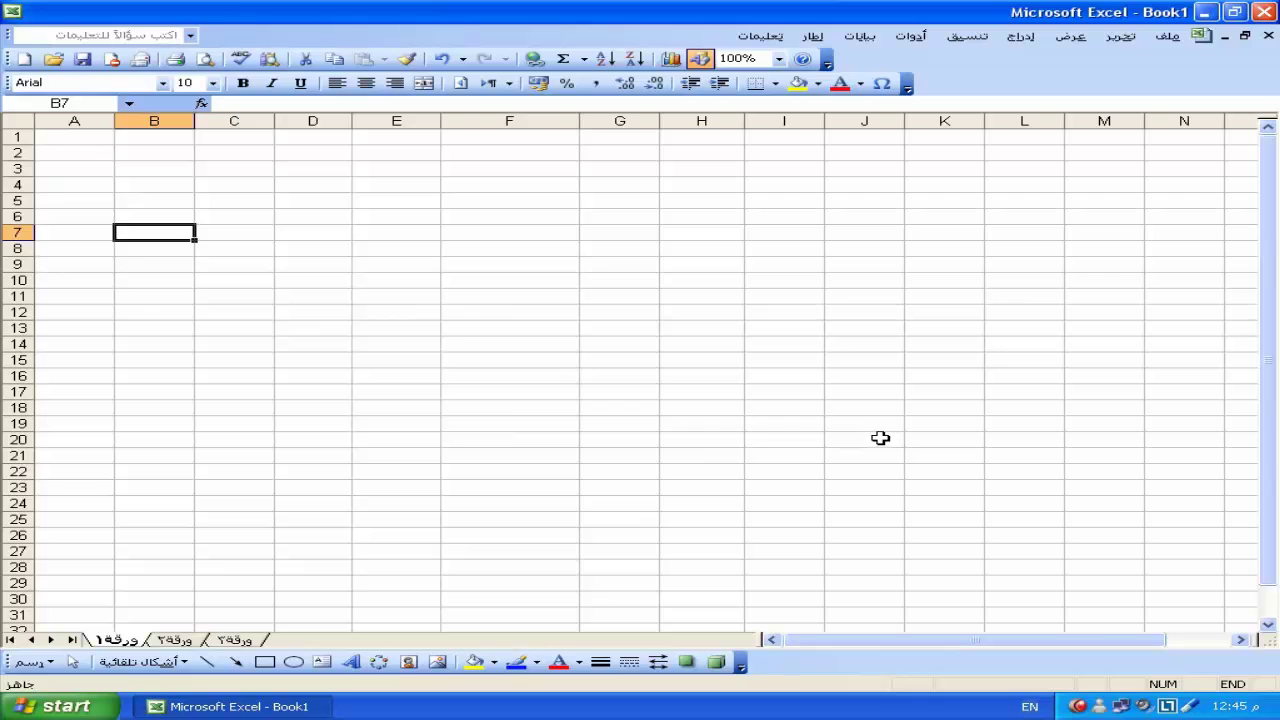
{"action": "type", "text": "=if"}
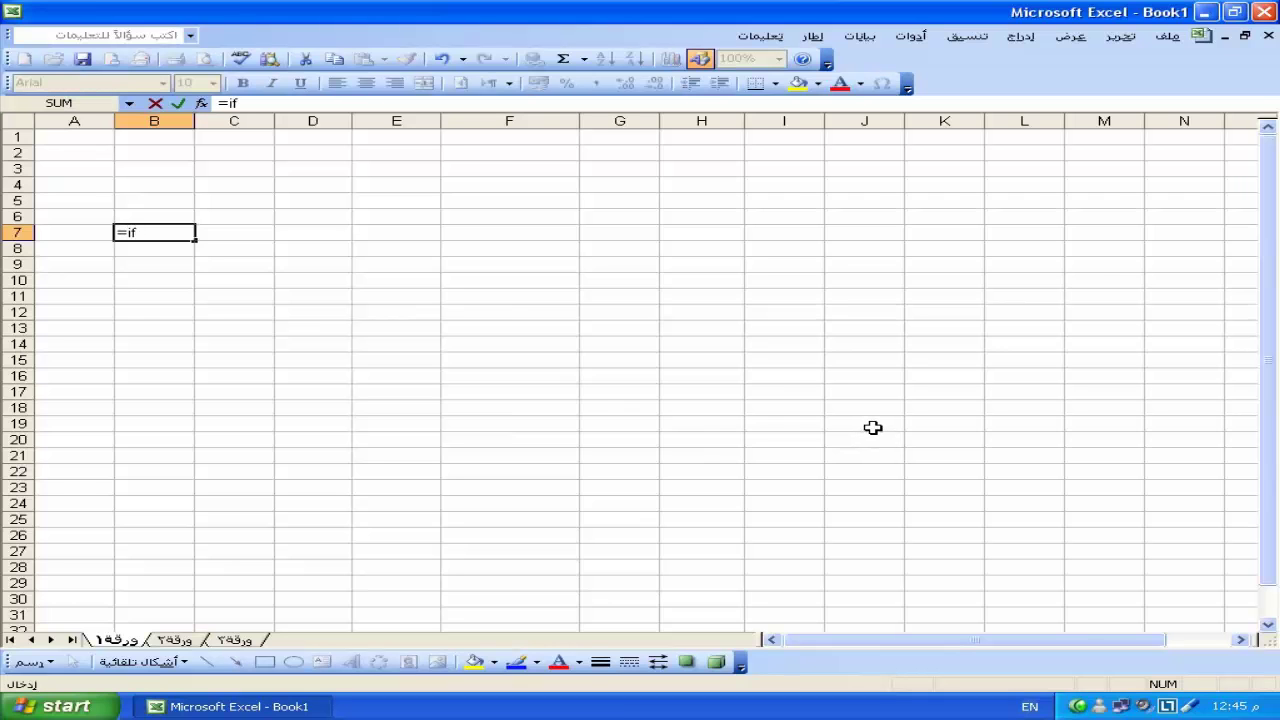
{"action": "type", "text": "("}
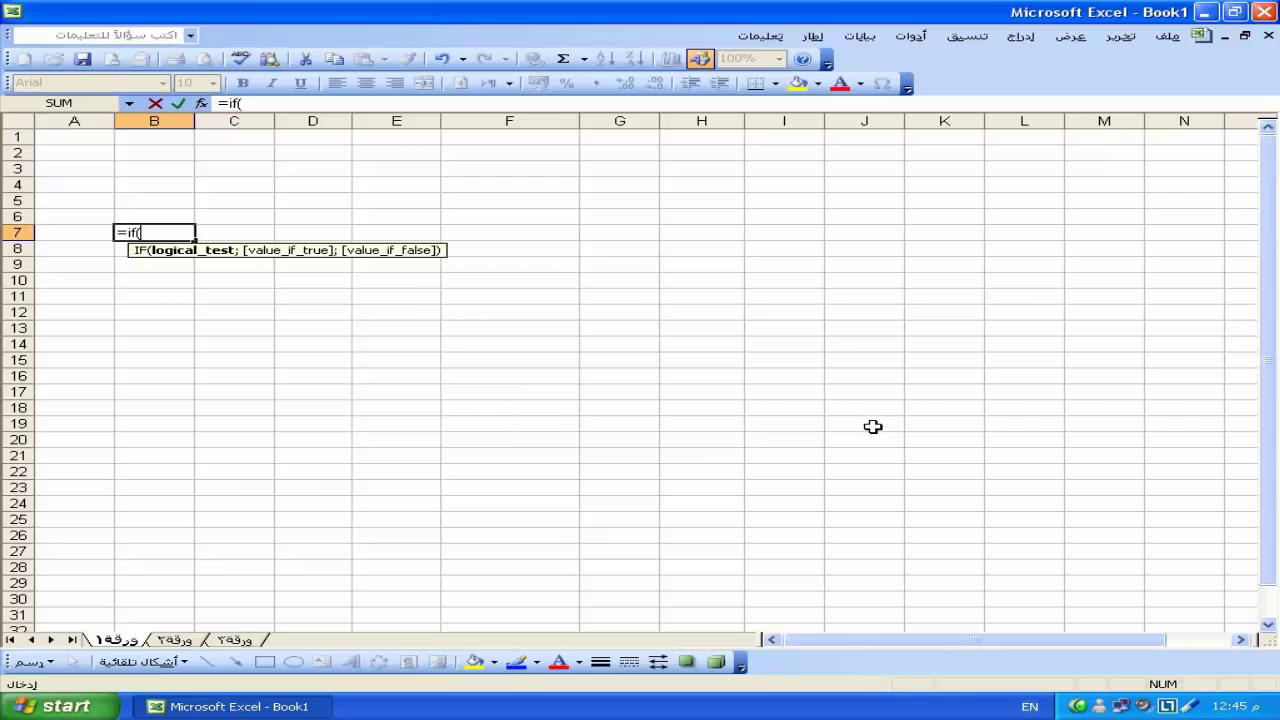
{"action": "type", "text": "or"}
{"action": "type", "text": "("}
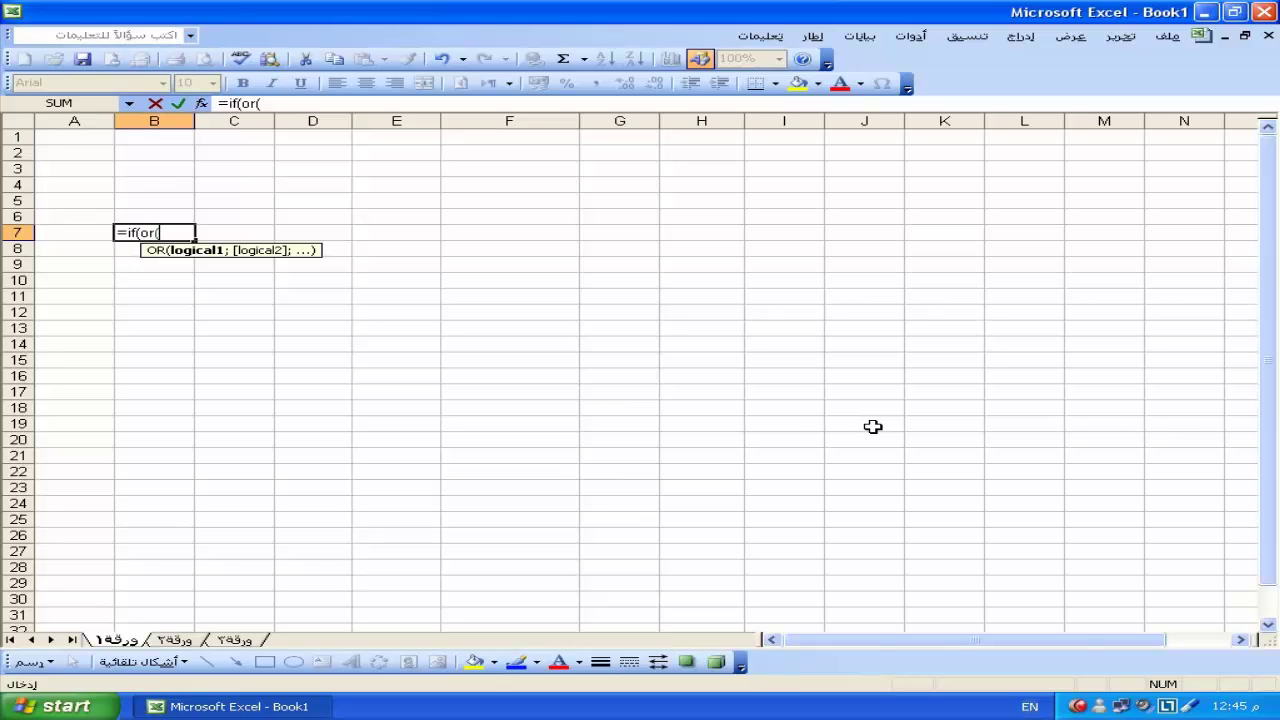
{"action": "key", "text": "Escape"}
Step: Enter 20 in C4
{"action": "left_click", "coordinate": [246, 184]}
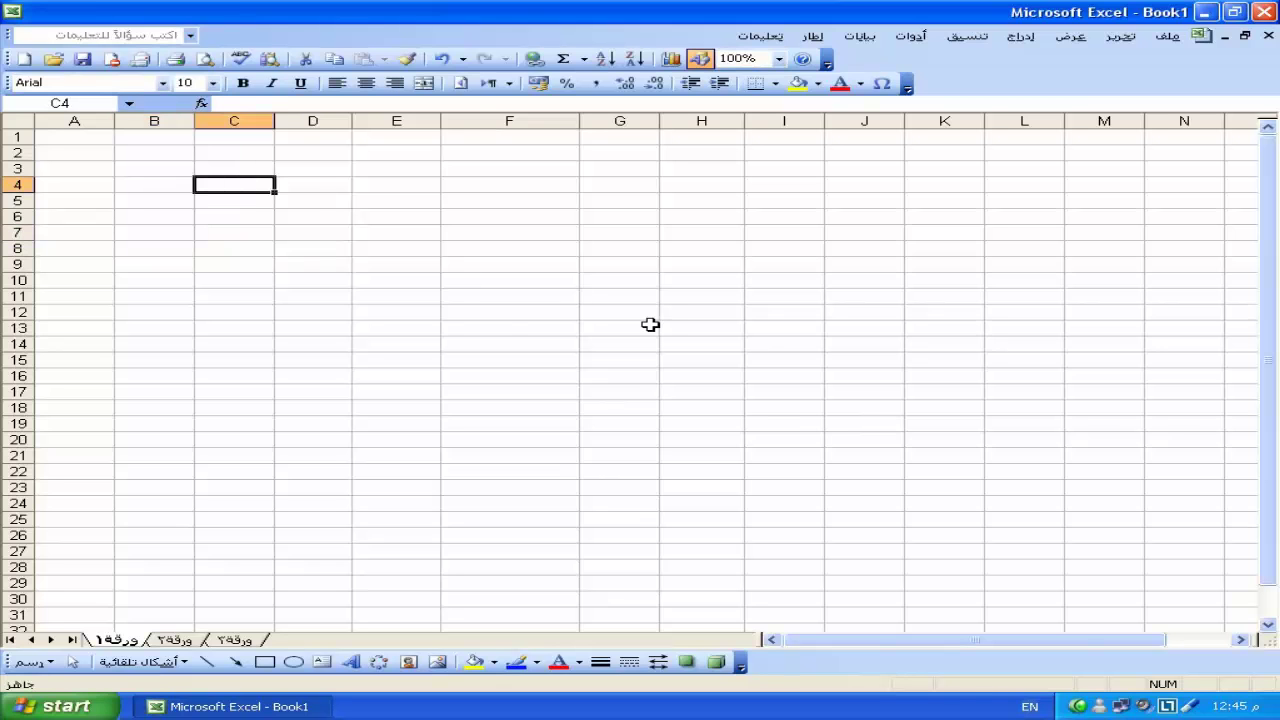
{"action": "type", "text": "20"}
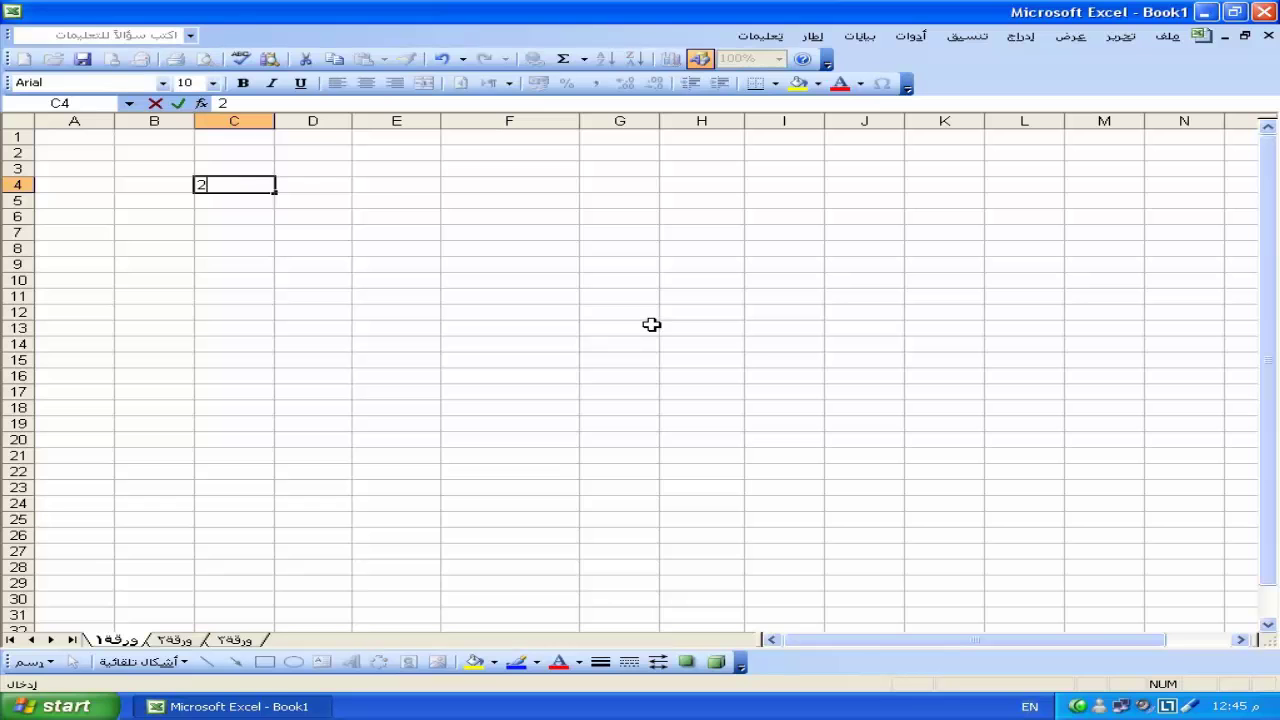
{"action": "key", "text": "Return"}
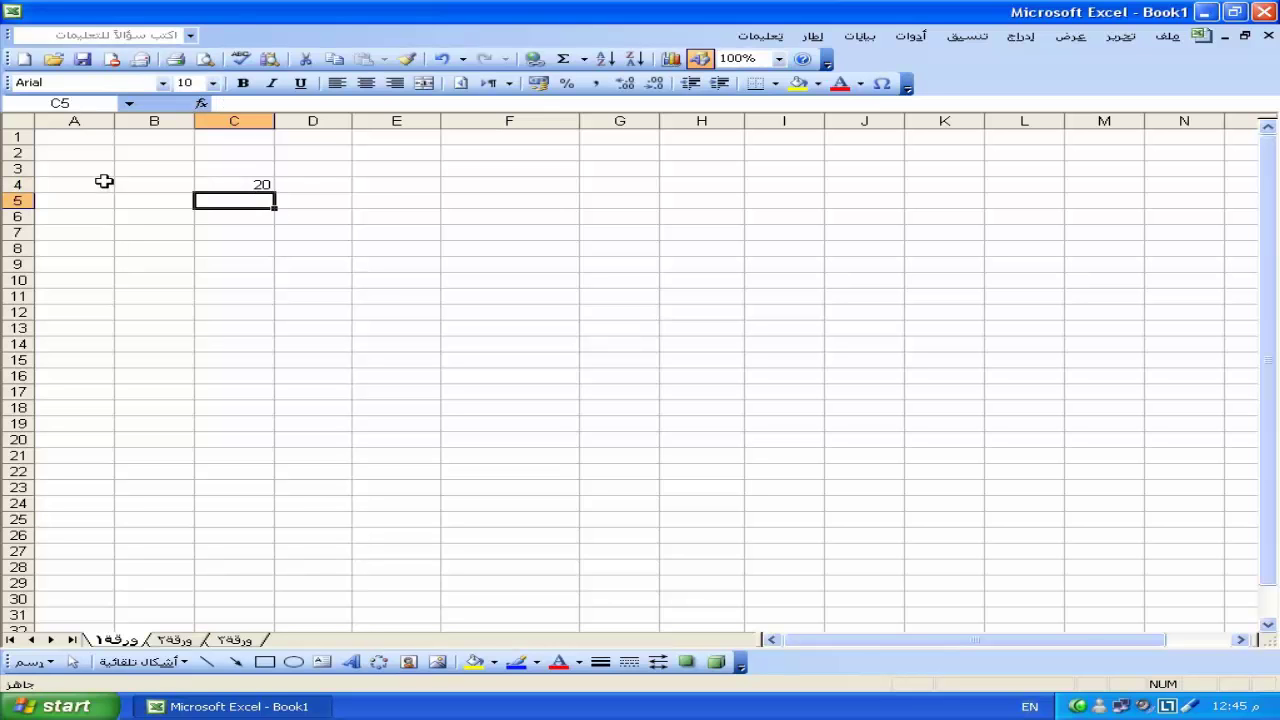
Step: In B8 enter =IF(OR(C4="20";C4="30");"good";"bad"), which returns bad
{"action": "left_click", "coordinate": [122, 246]}
{"action": "type", "text": "=if(or"}
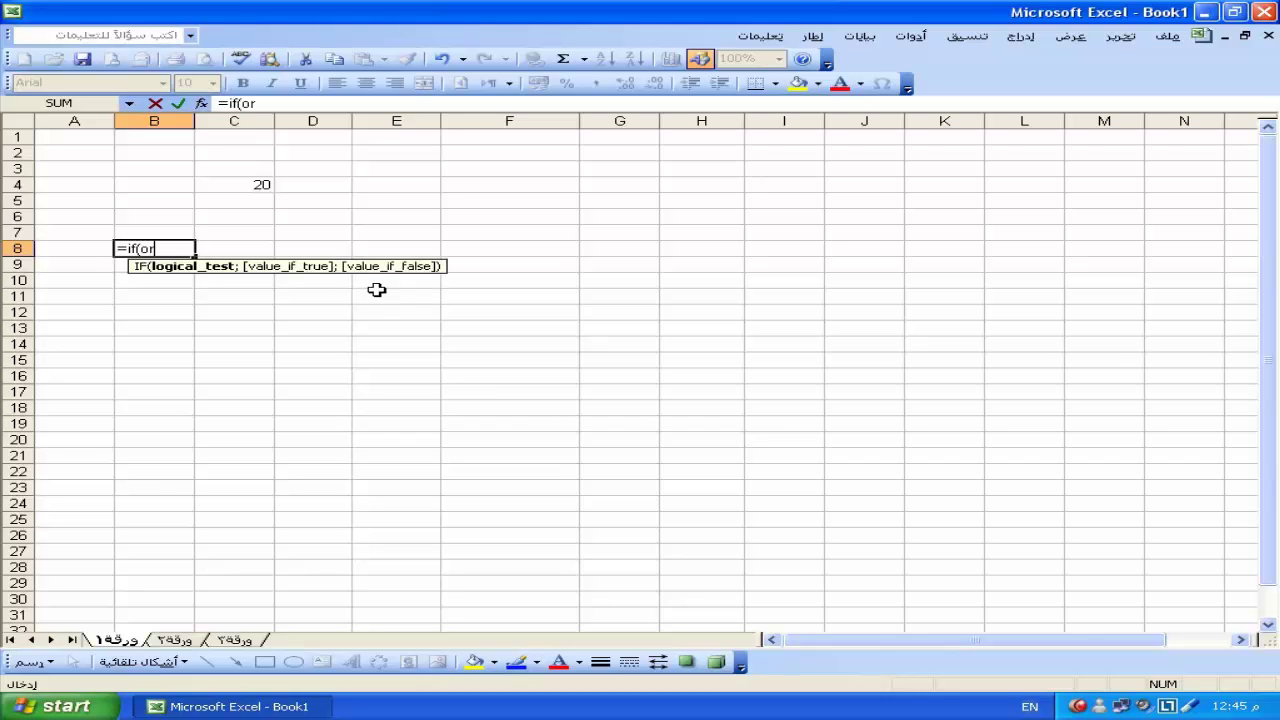
{"action": "type", "text": "("}
{"action": "left_click", "coordinate": [264, 188]}
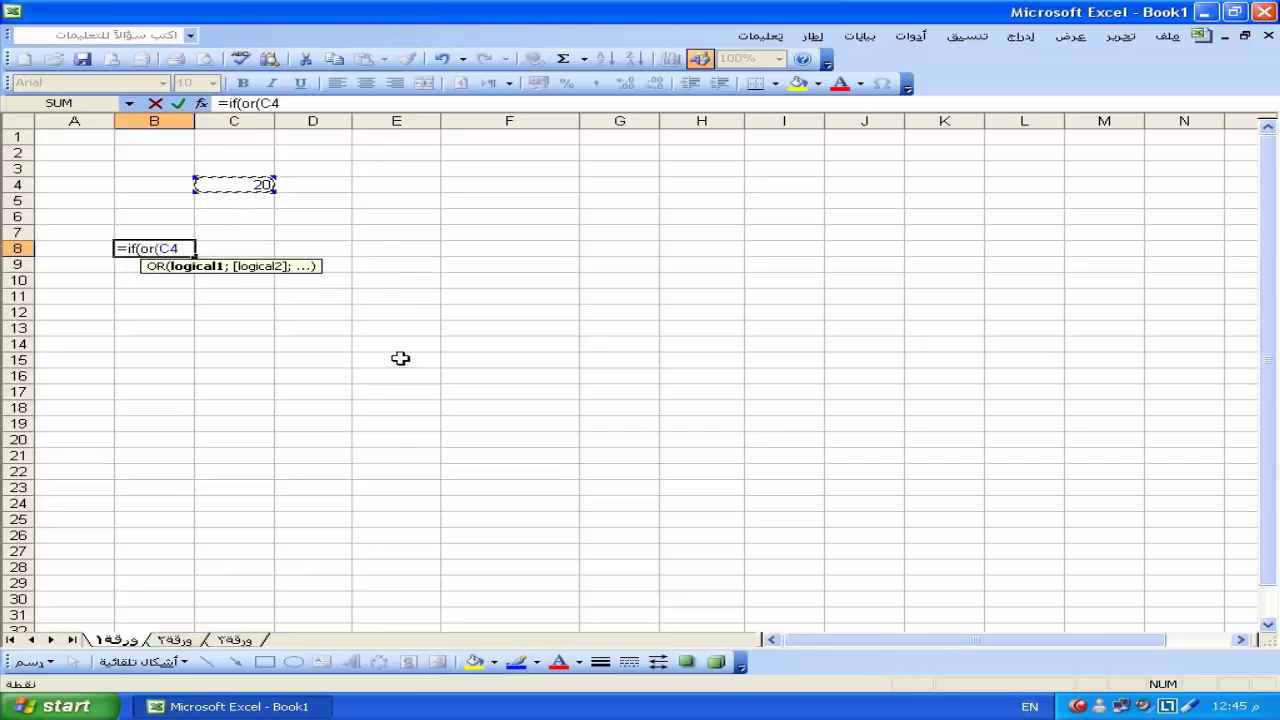
{"action": "type", "text": "="}
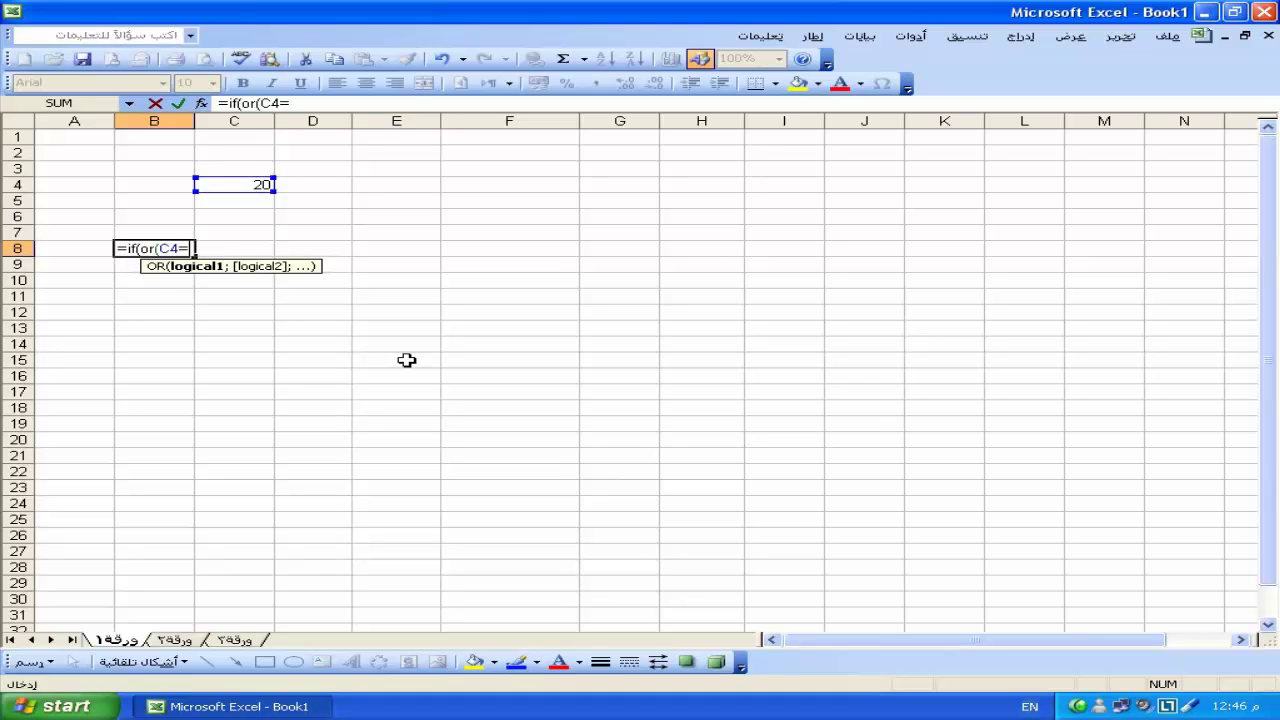
{"action": "type", "text": "\"20\""}
{"action": "type", "text": ")"}
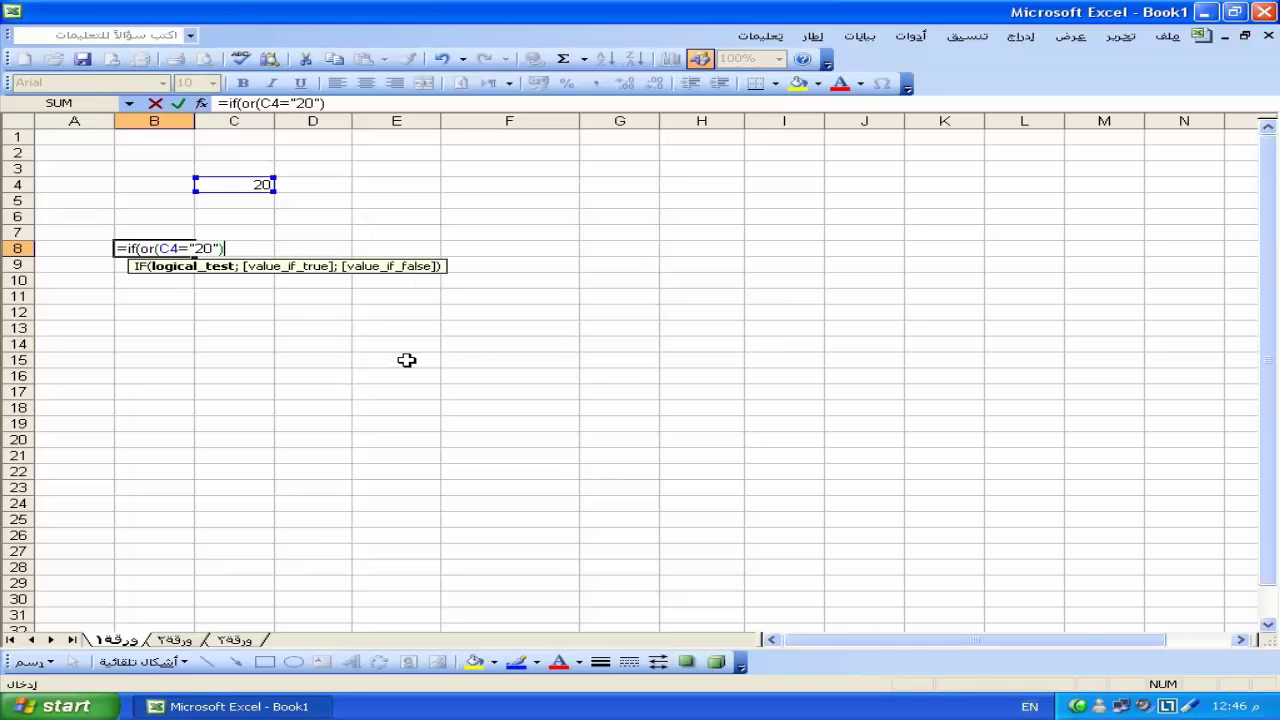
{"action": "type", "text": ";"}
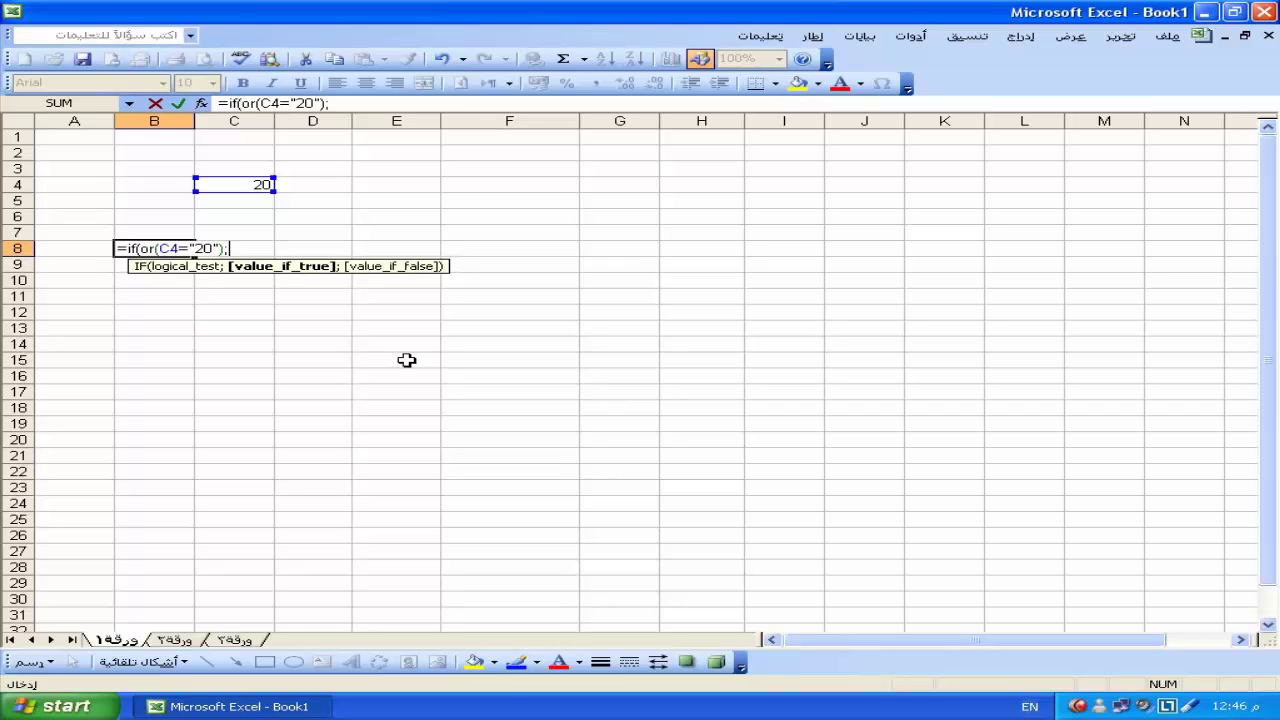
{"action": "key", "text": "BackSpace"}
{"action": "key", "text": "BackSpace"}
{"action": "type", "text": ";"}
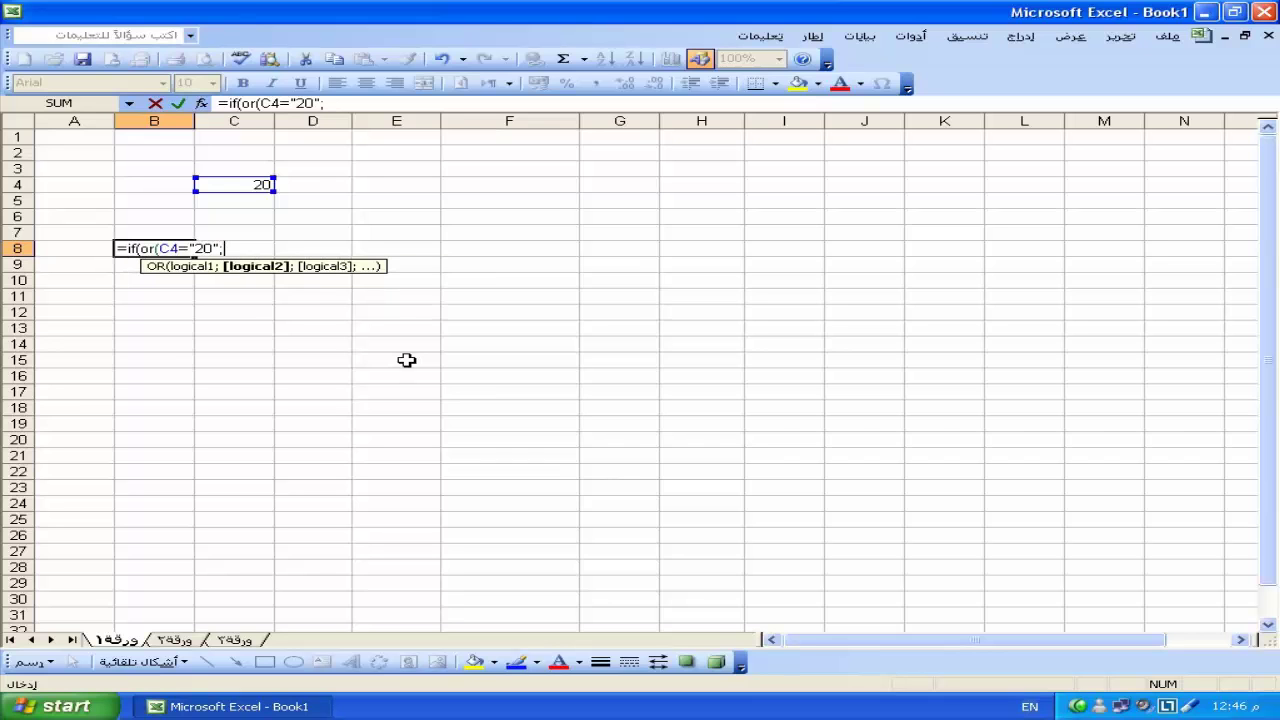
{"action": "type", "text": "("}
{"action": "key", "text": "BackSpace"}
{"action": "left_click", "coordinate": [256, 182]}
{"action": "type", "text": "=\"30\")"}
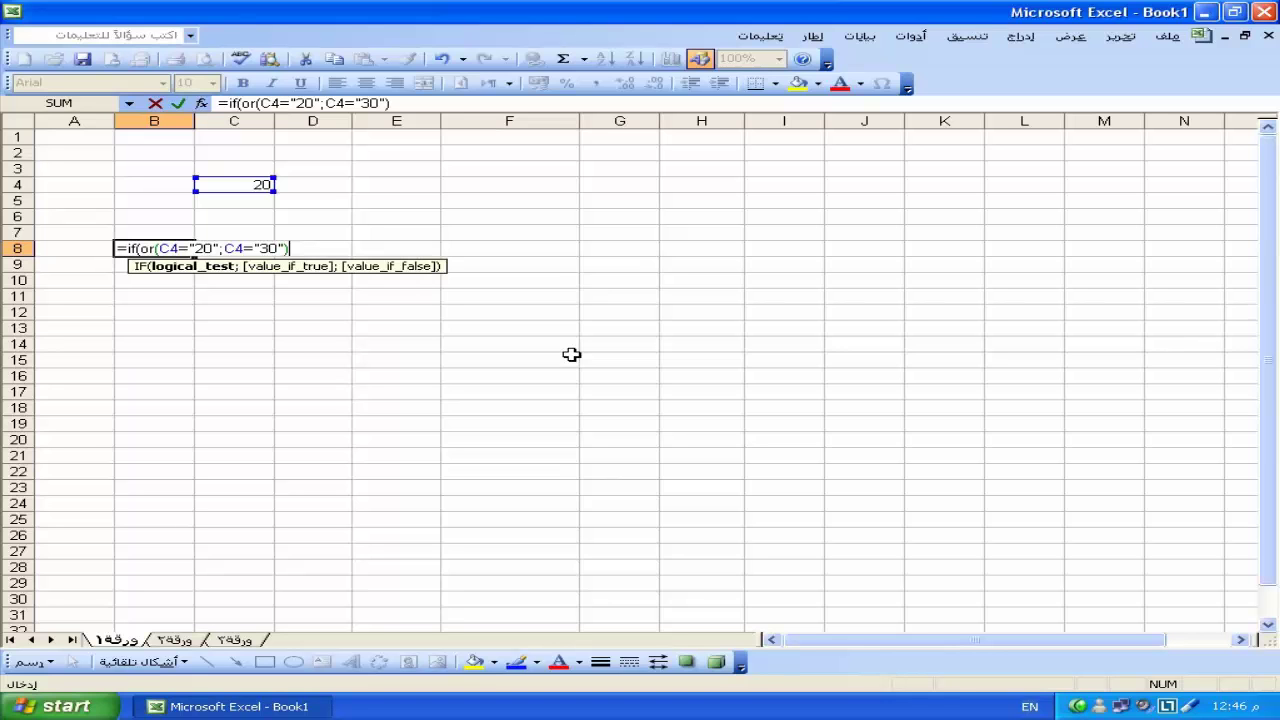
{"action": "type", "text": ";"}
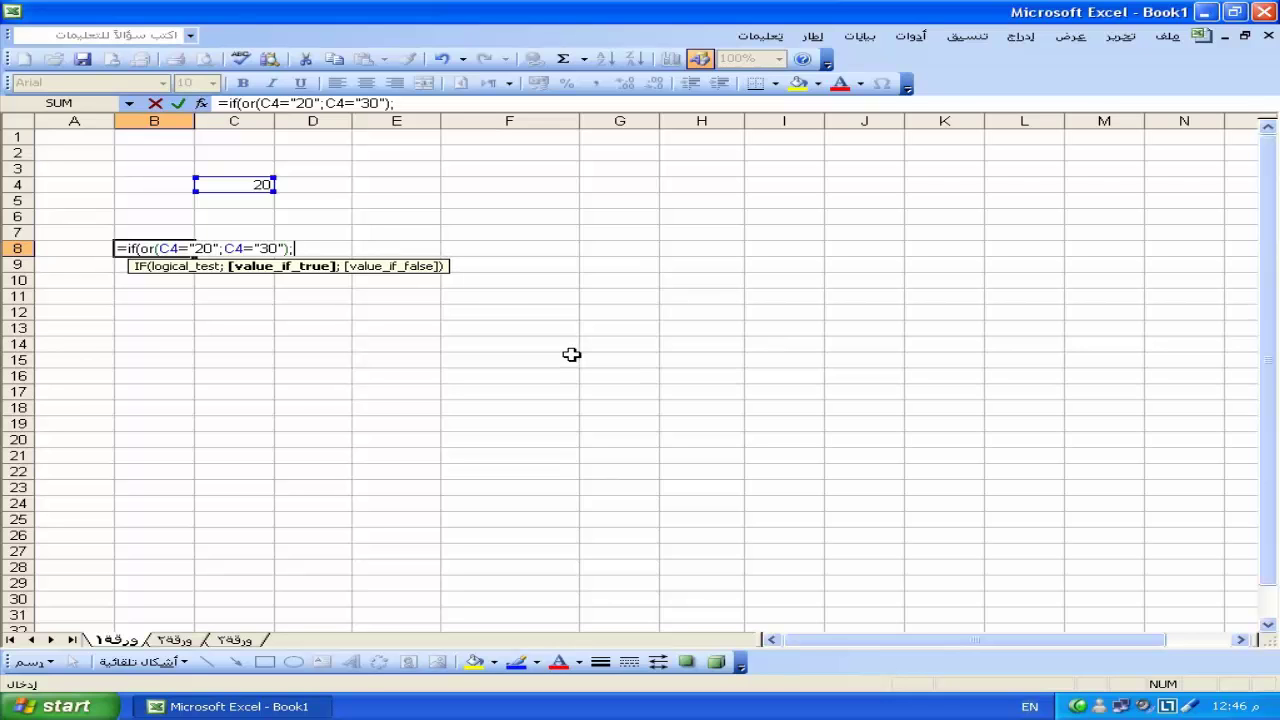
{"action": "type", "text": "\"good\""}
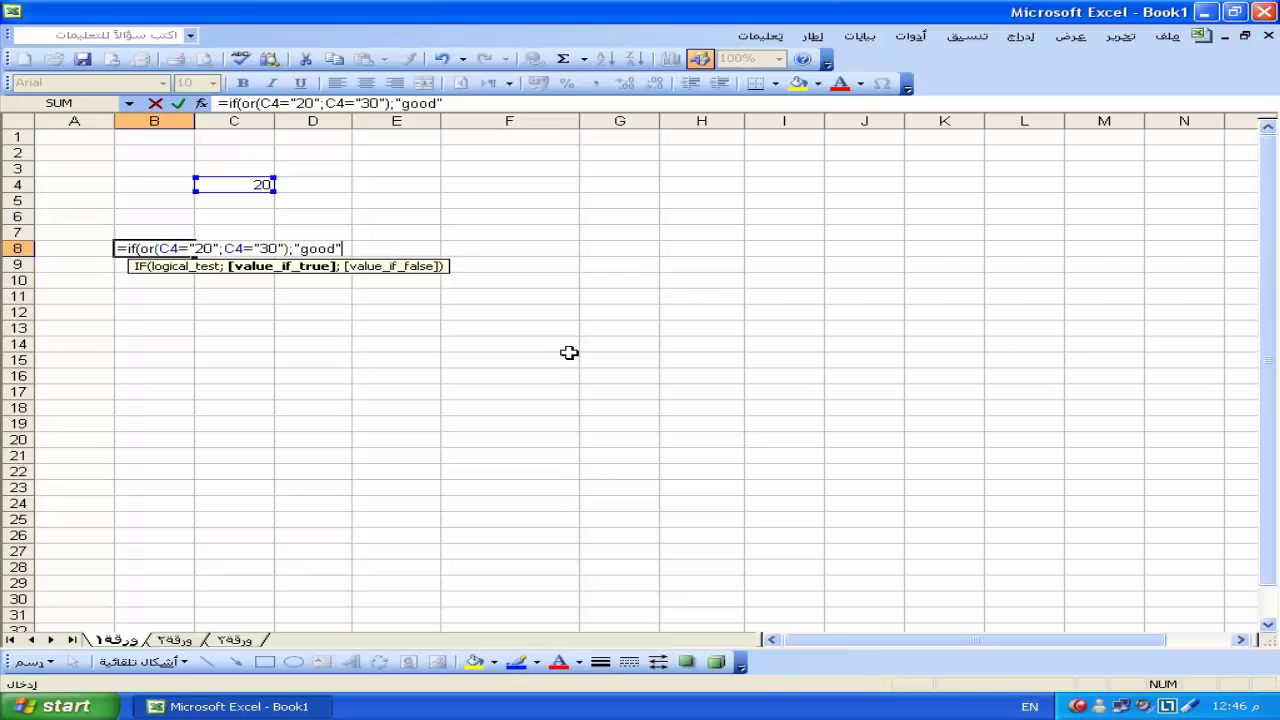
{"action": "type", "text": ";"}
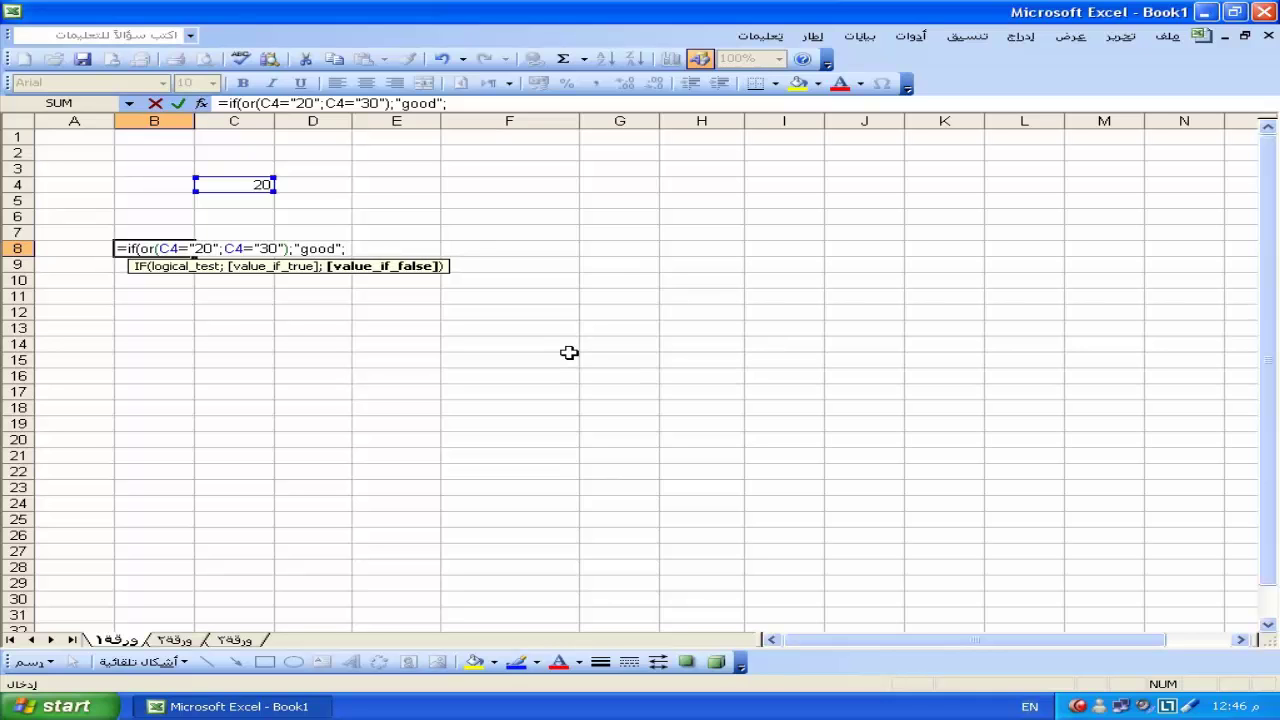
{"action": "type", "text": "\"bad\""}
{"action": "type", "text": ")"}
{"action": "key", "text": "Return"}
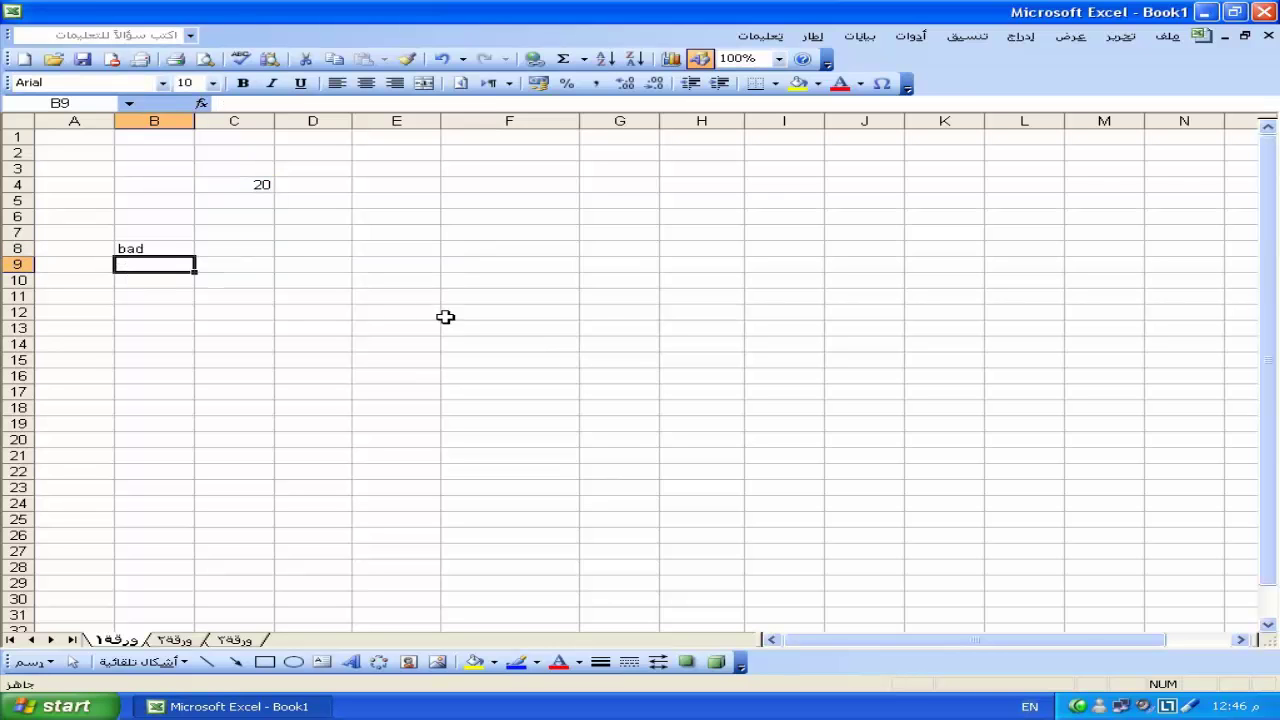
Step: Remove the quotation marks around 20 and 30 in B8's formula so it returns good
{"action": "left_click", "coordinate": [171, 249]}
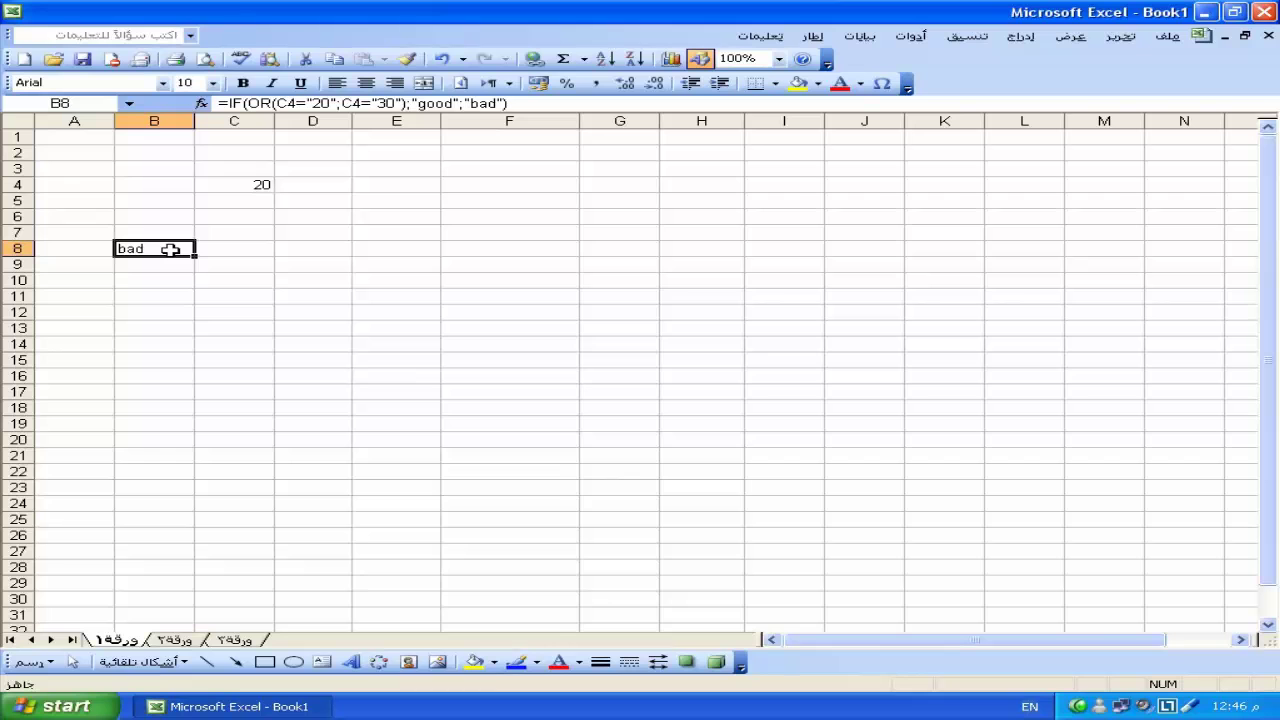
{"action": "double_click", "coordinate": [159, 249]}
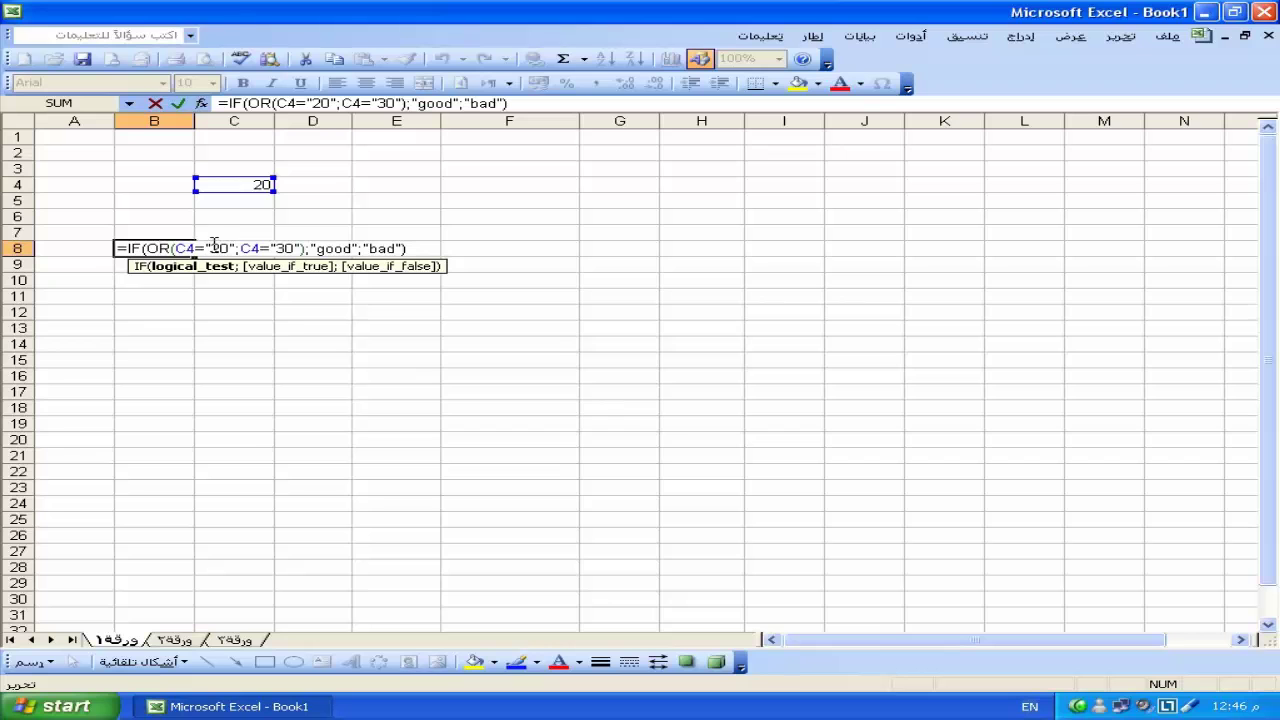
{"action": "left_click", "coordinate": [214, 244]}
{"action": "key", "text": "BackSpace"}
{"action": "key", "text": "Right"}
{"action": "key", "text": "Right"}
{"action": "key", "text": "Delete"}
{"action": "key", "text": "Left"}
{"action": "key", "text": "Left"}
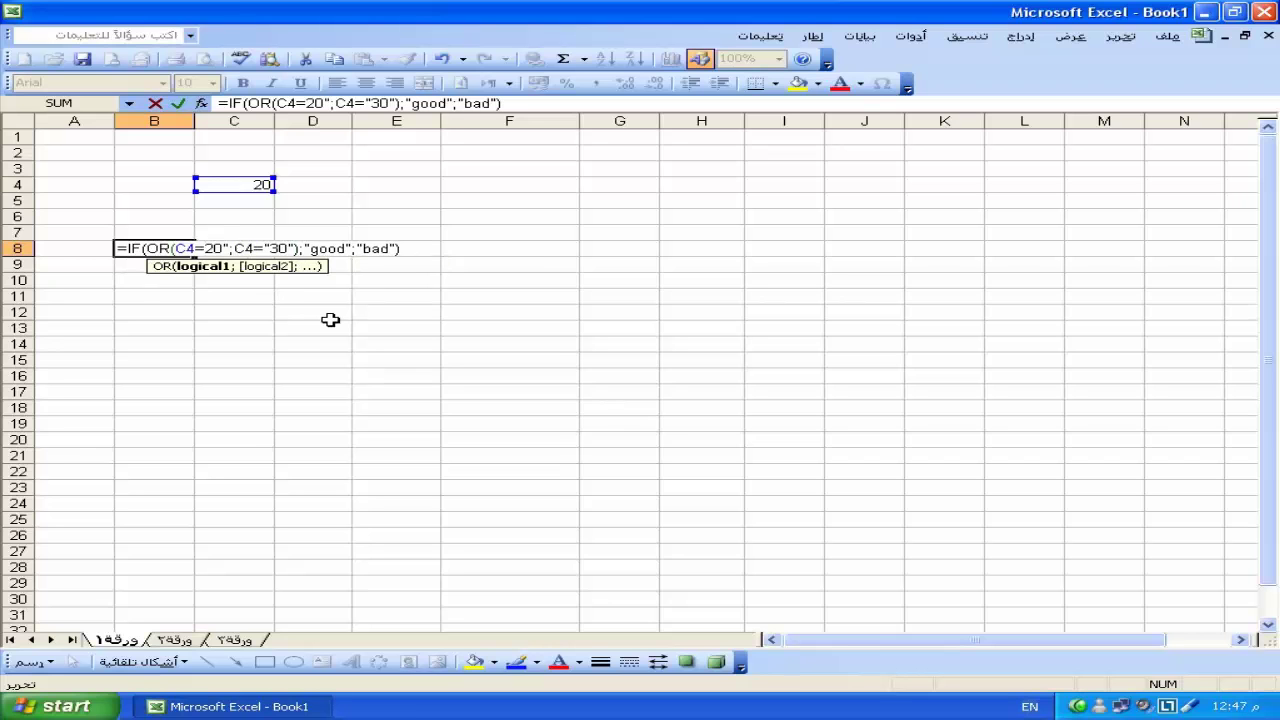
{"action": "key", "text": "BackSpace"}
{"action": "key", "text": "Right"}
{"action": "key", "text": "Right"}
{"action": "key", "text": "Right"}
{"action": "key", "text": "Right"}
{"action": "key", "text": "Delete"}
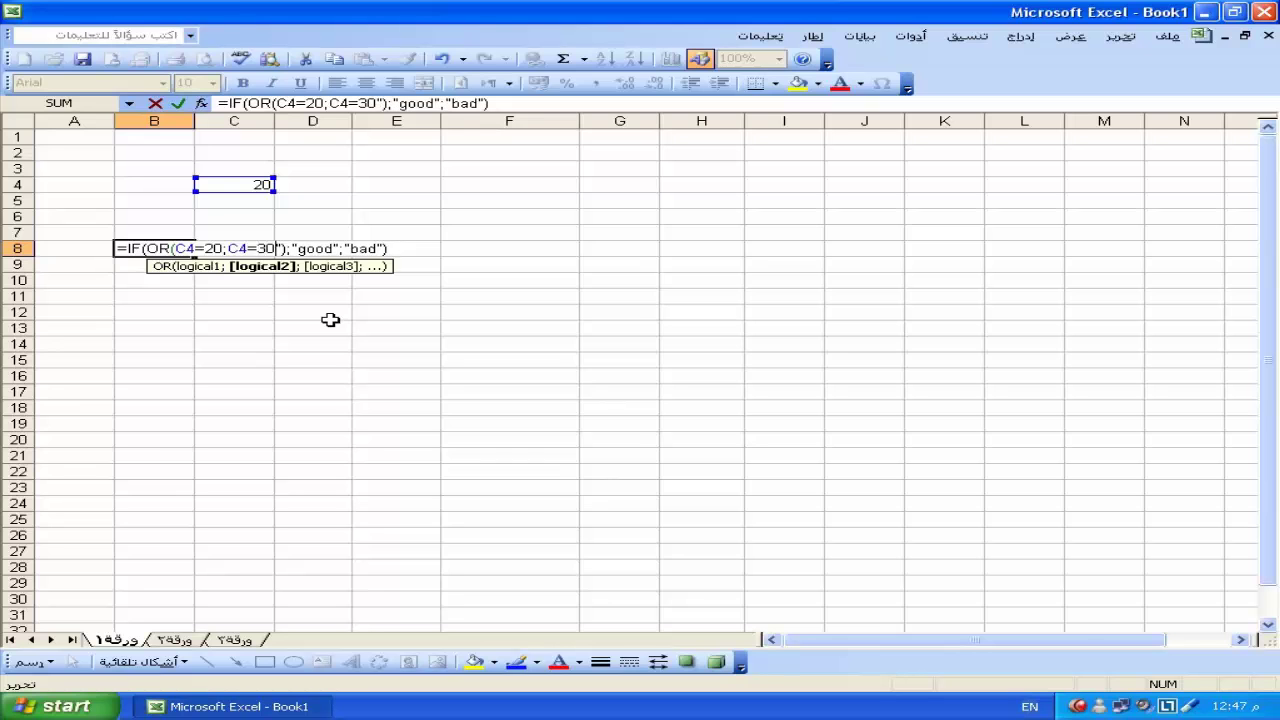
{"action": "key", "text": "Delete"}
{"action": "key", "text": "Return"}
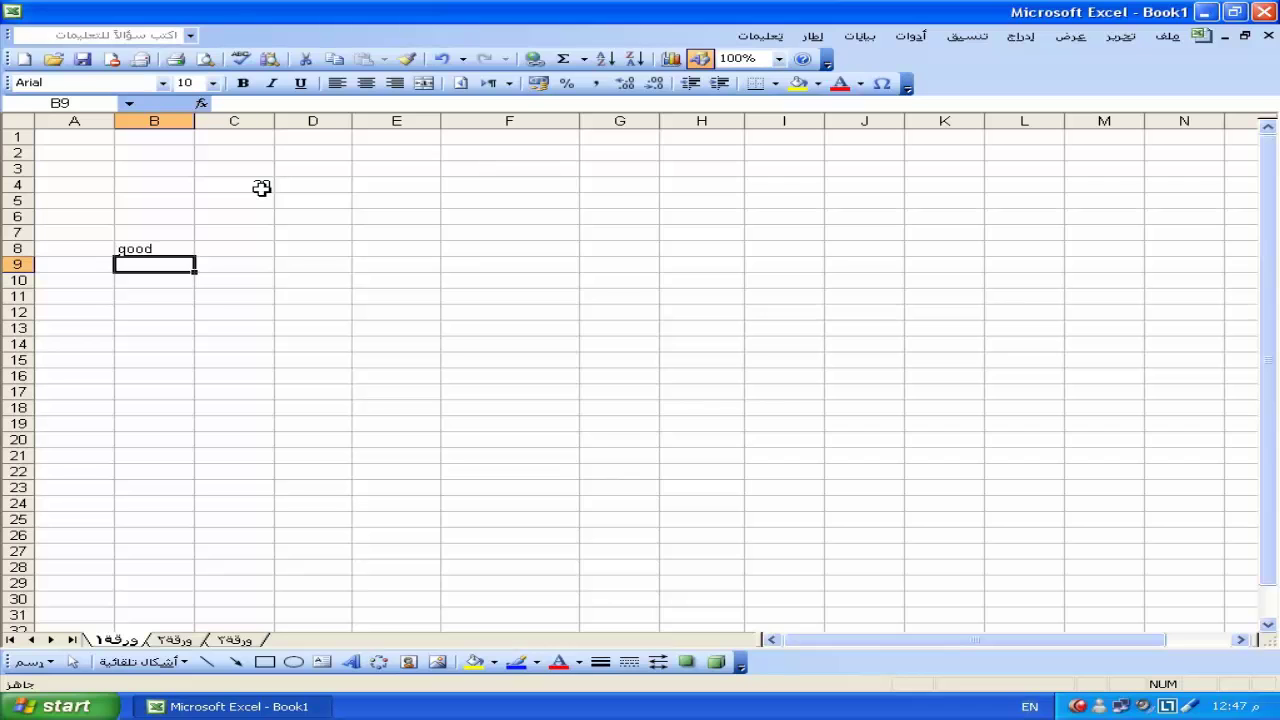
Step: Recheck B8's corrected formula =IF(OR(C4=20;C4=30);"good";"bad") without changing it
{"action": "double_click", "coordinate": [168, 249]}
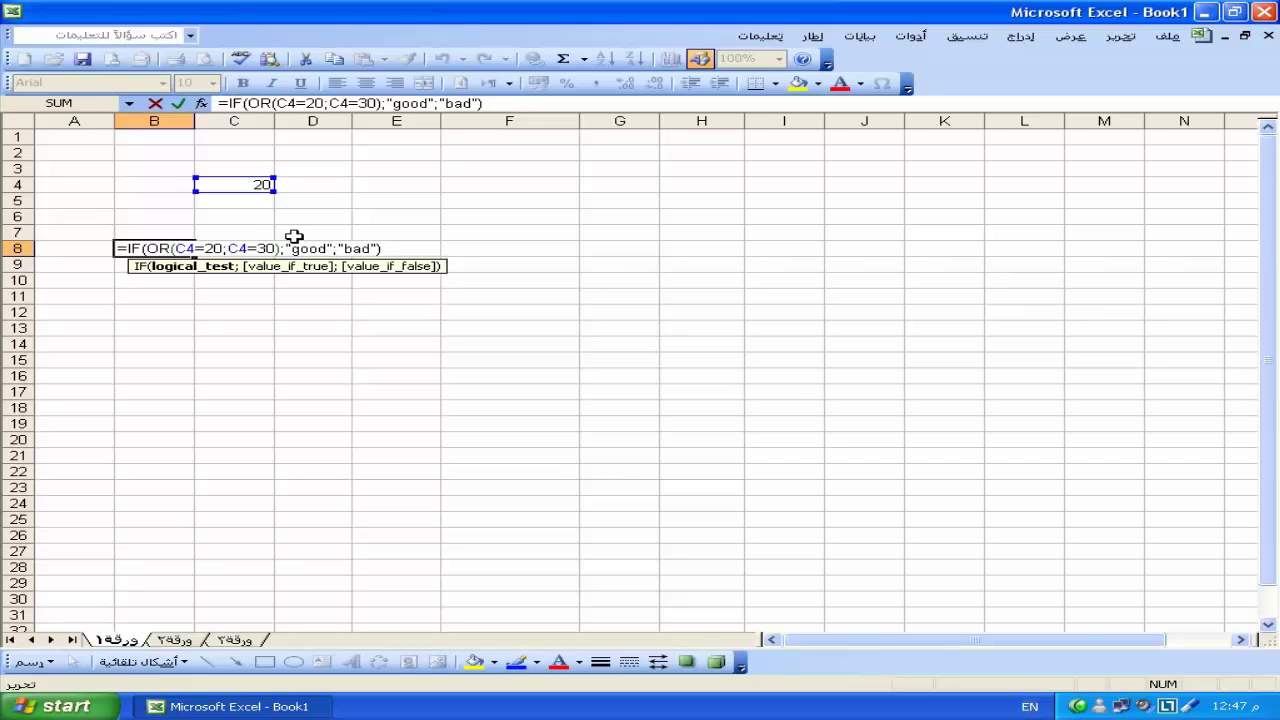
{"action": "key", "text": "ctrl+Return"}
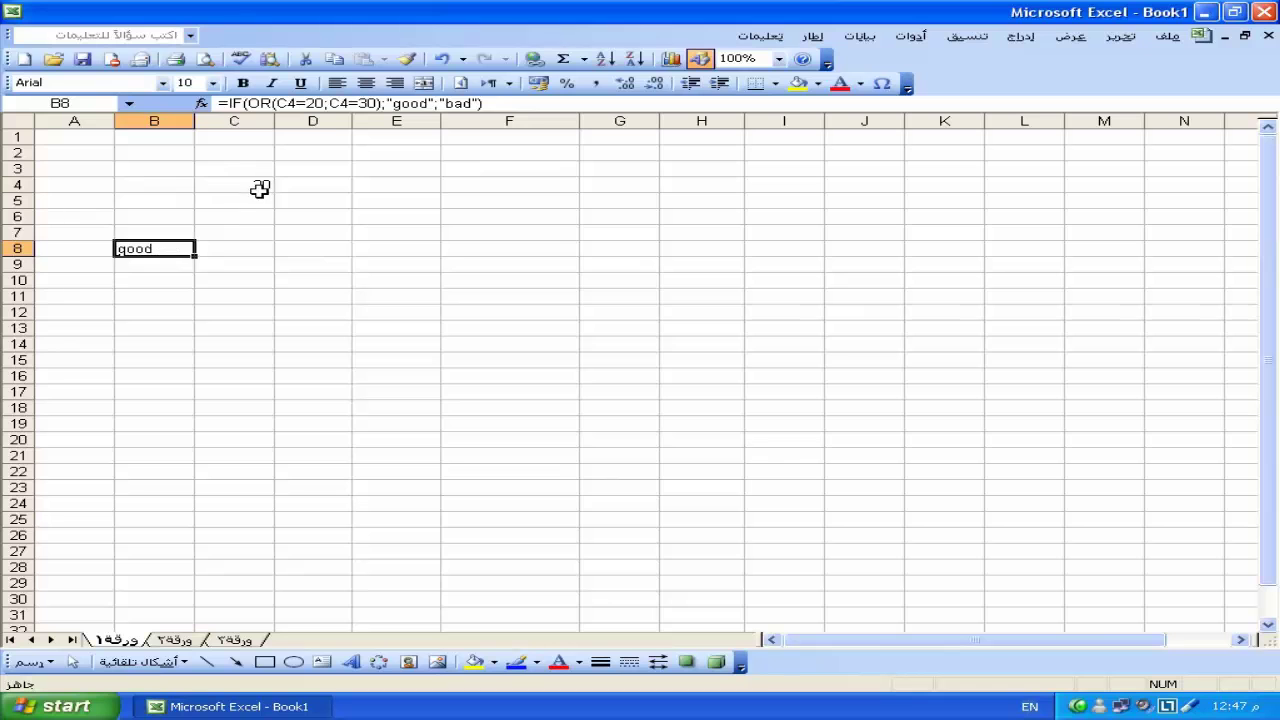
{"action": "left_click", "coordinate": [260, 189]}
Step: Set C4 to 30, then put 1 in C5 and 10 in C4, so B8 reads bad
{"action": "type", "text": "30"}
{"action": "key", "text": "Return"}
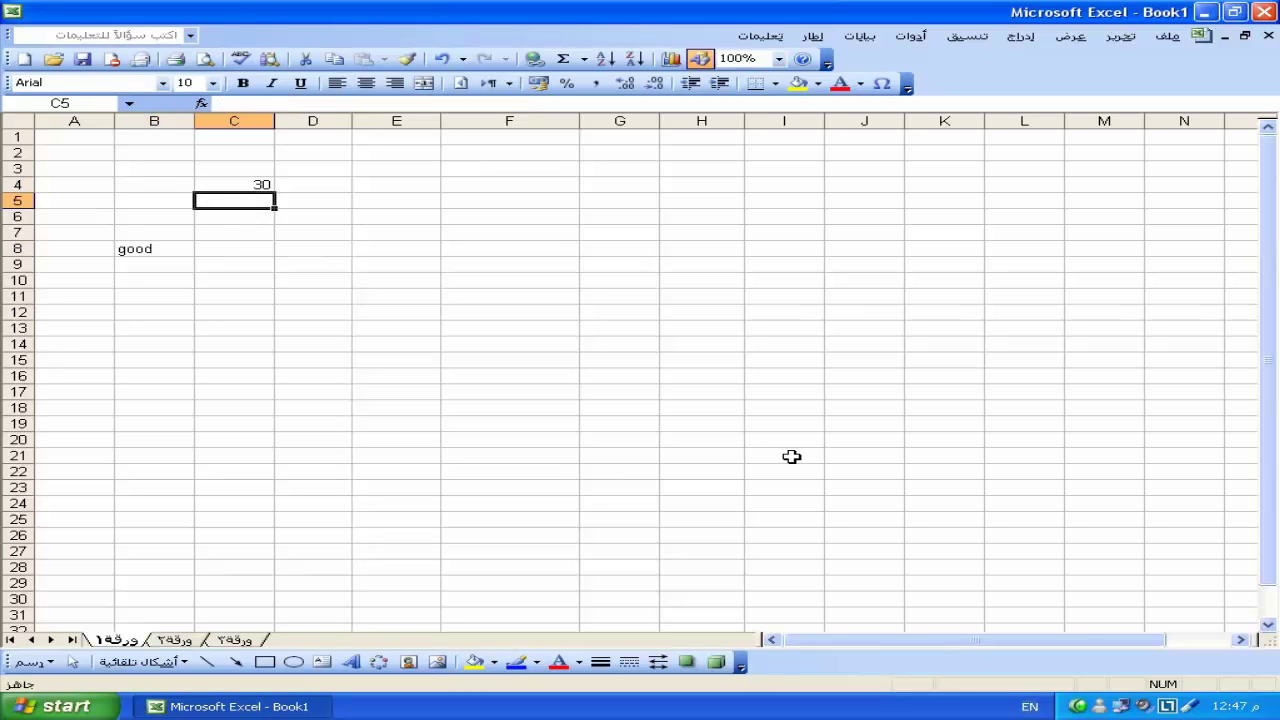
{"action": "type", "text": "1"}
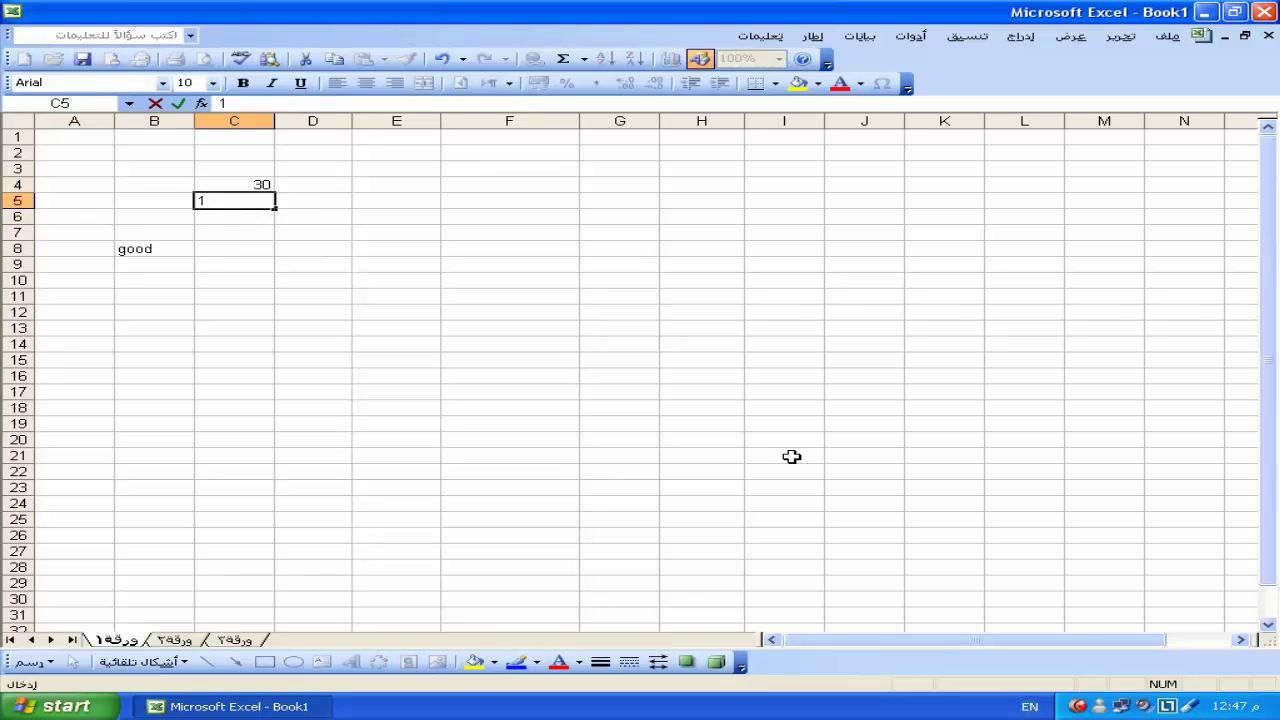
{"action": "key", "text": "Up"}
{"action": "type", "text": "10"}
{"action": "key", "text": "Return"}
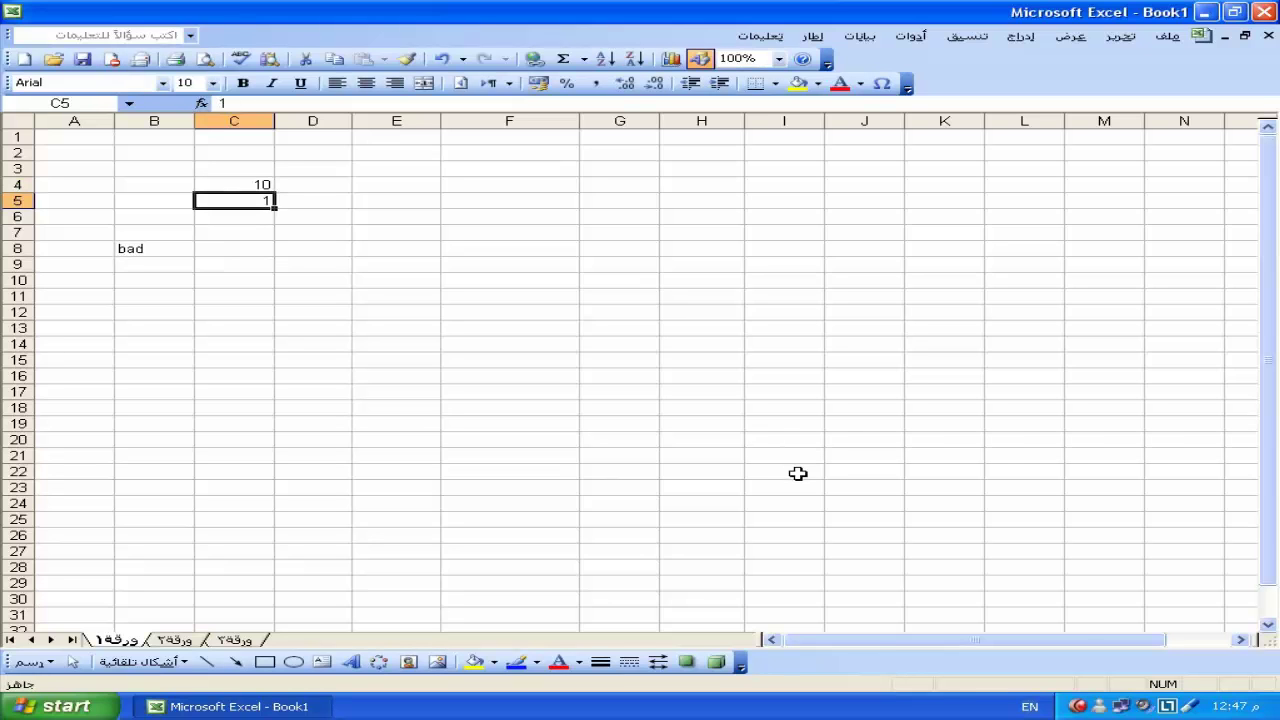
Step: Enter =4^.5 in D8 so it shows 2
{"action": "left_click", "coordinate": [291, 252]}
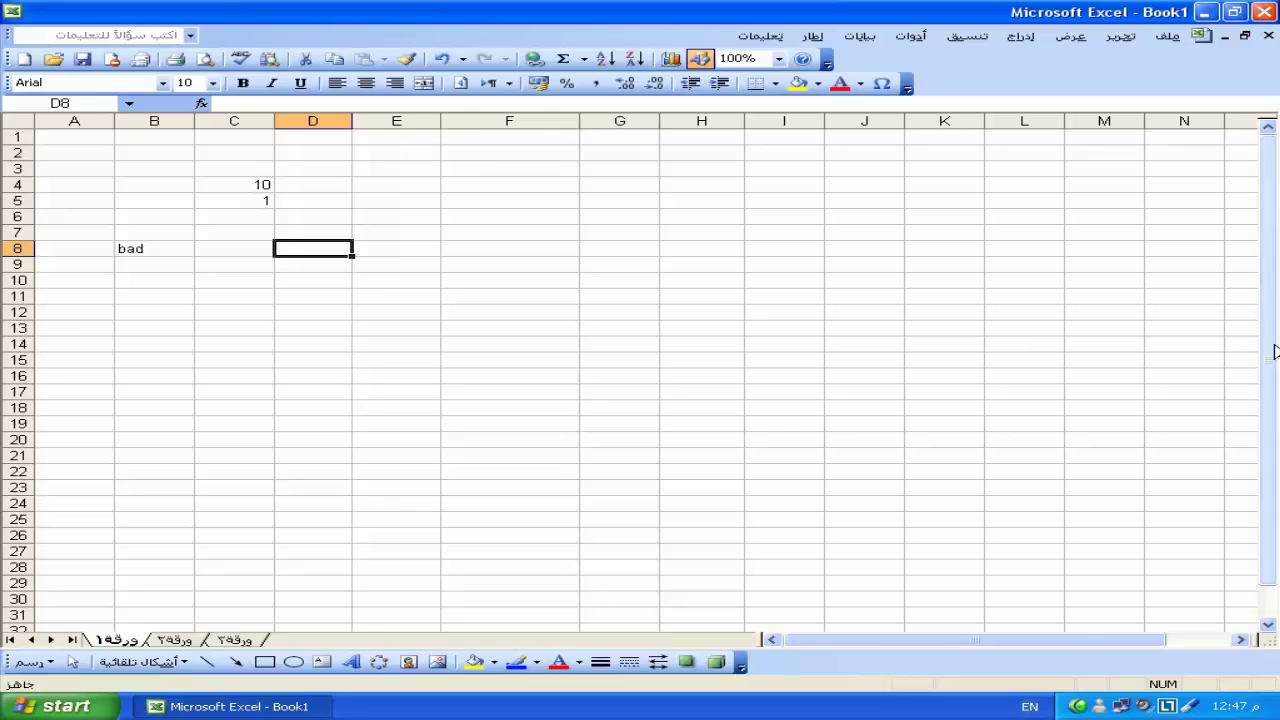
{"action": "type", "text": "=4"}
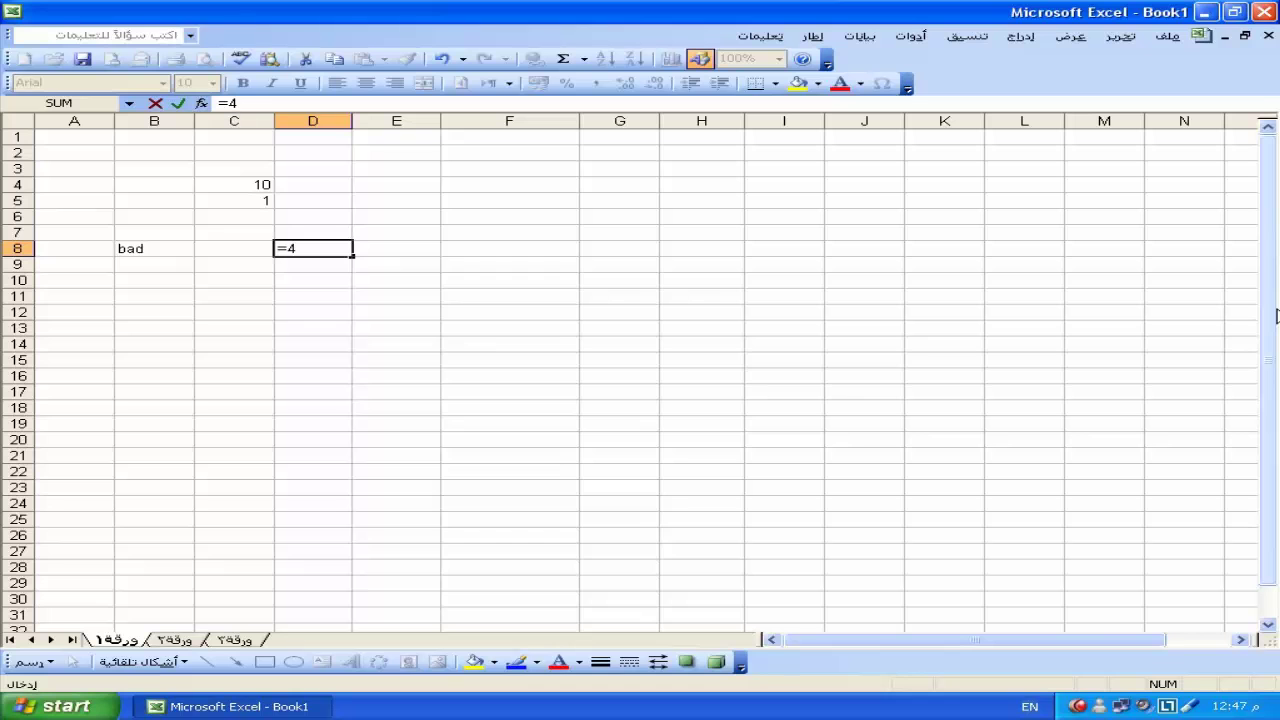
{"action": "type", "text": "^"}
{"action": "type", "text": ".5"}
{"action": "key", "text": "Return"}
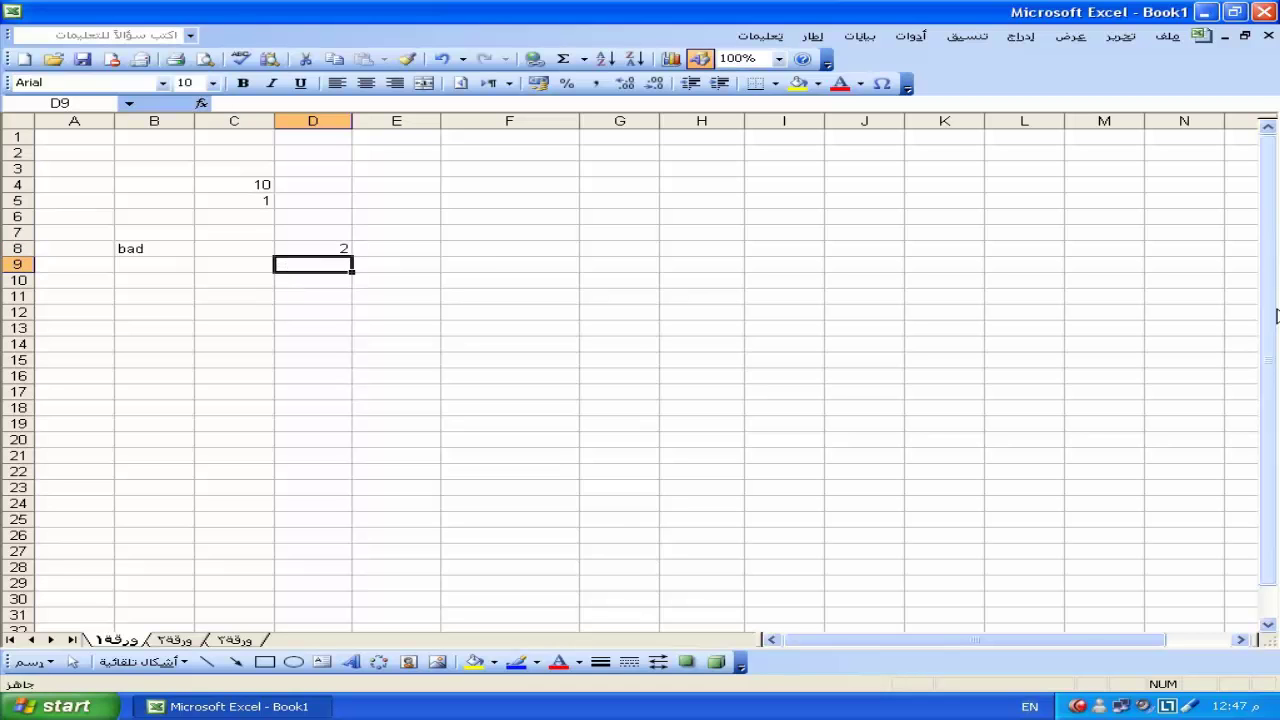
{"action": "left_click", "coordinate": [495, 248]}
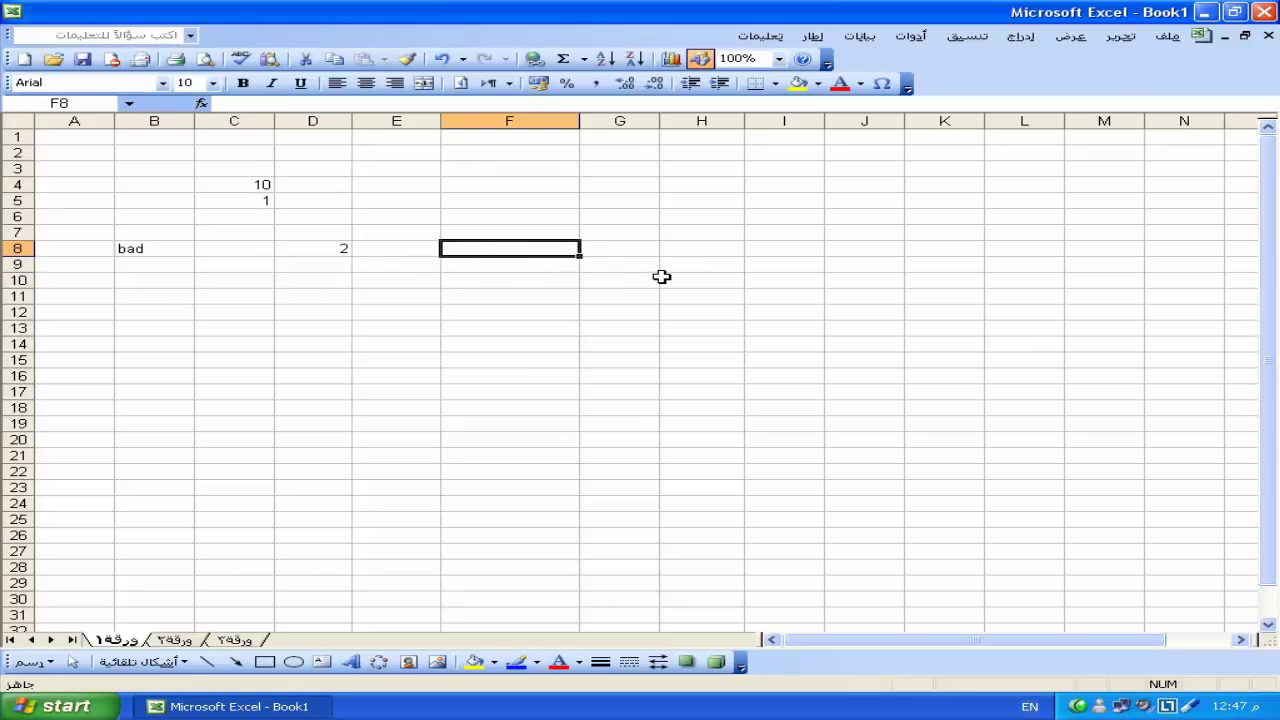
{"action": "type", "text": "=sqrt(4)"}
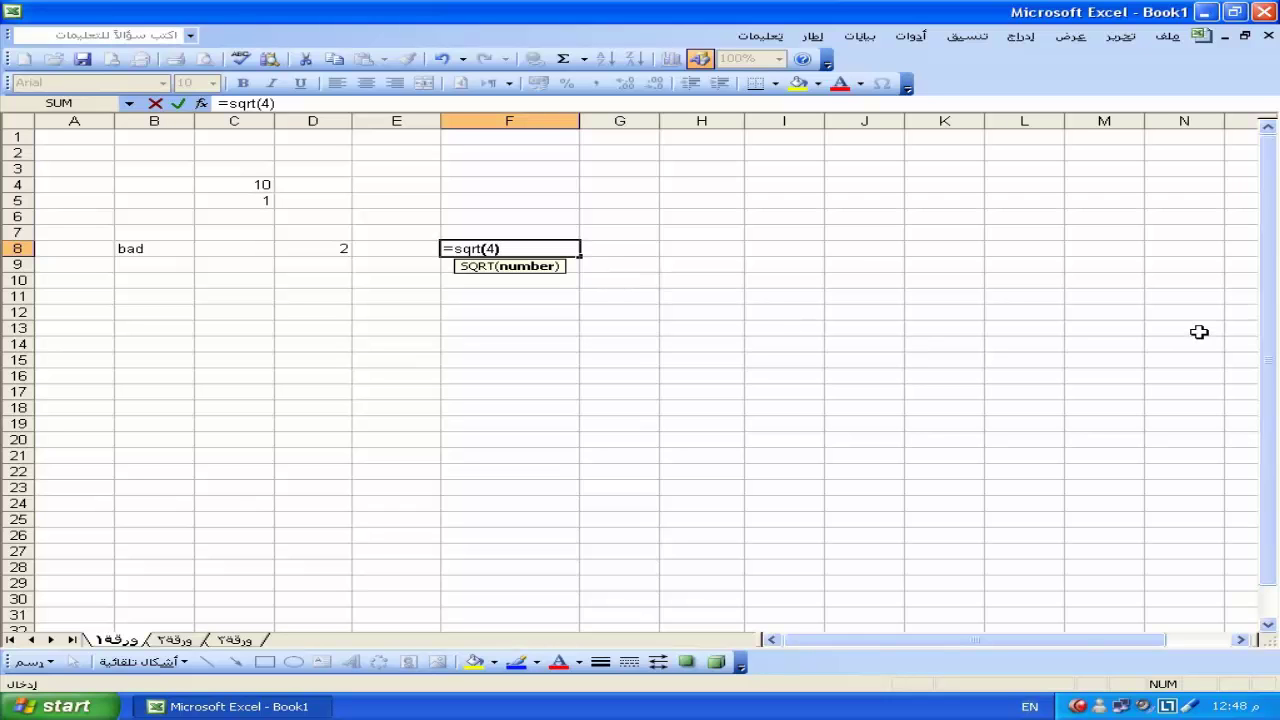
{"action": "key", "text": "Return"}
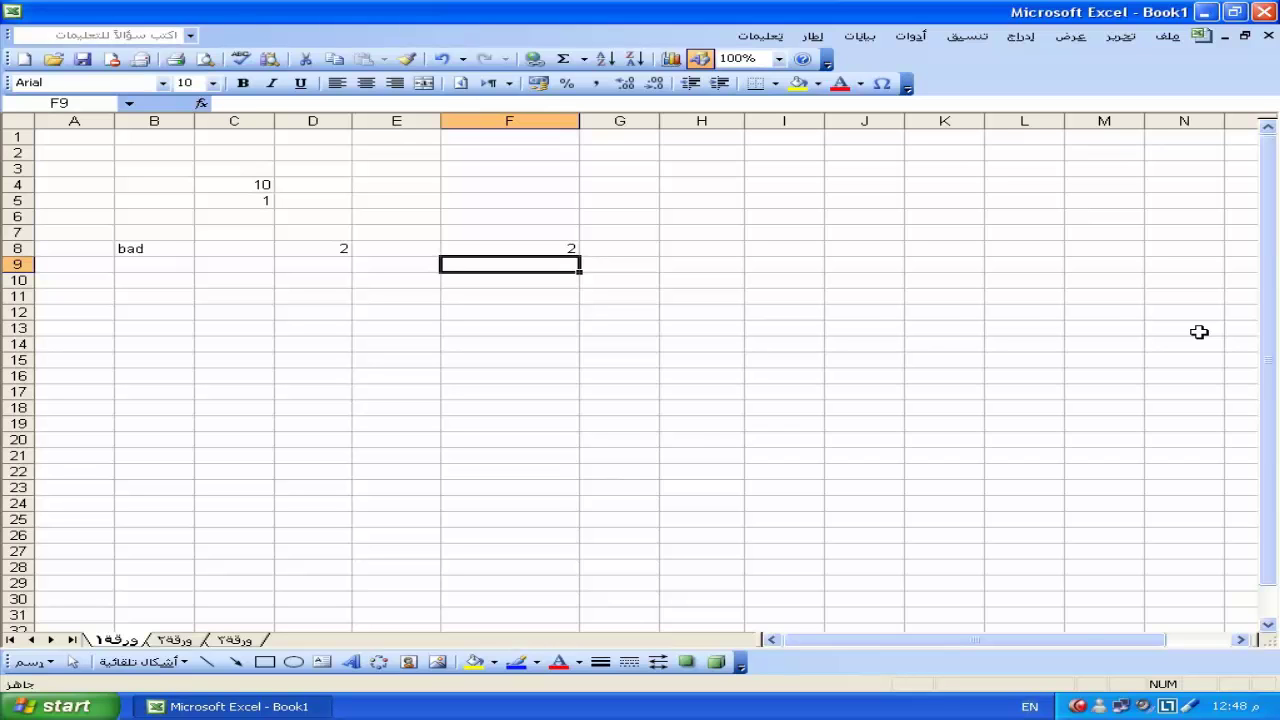
{"action": "double_click", "coordinate": [528, 246]}
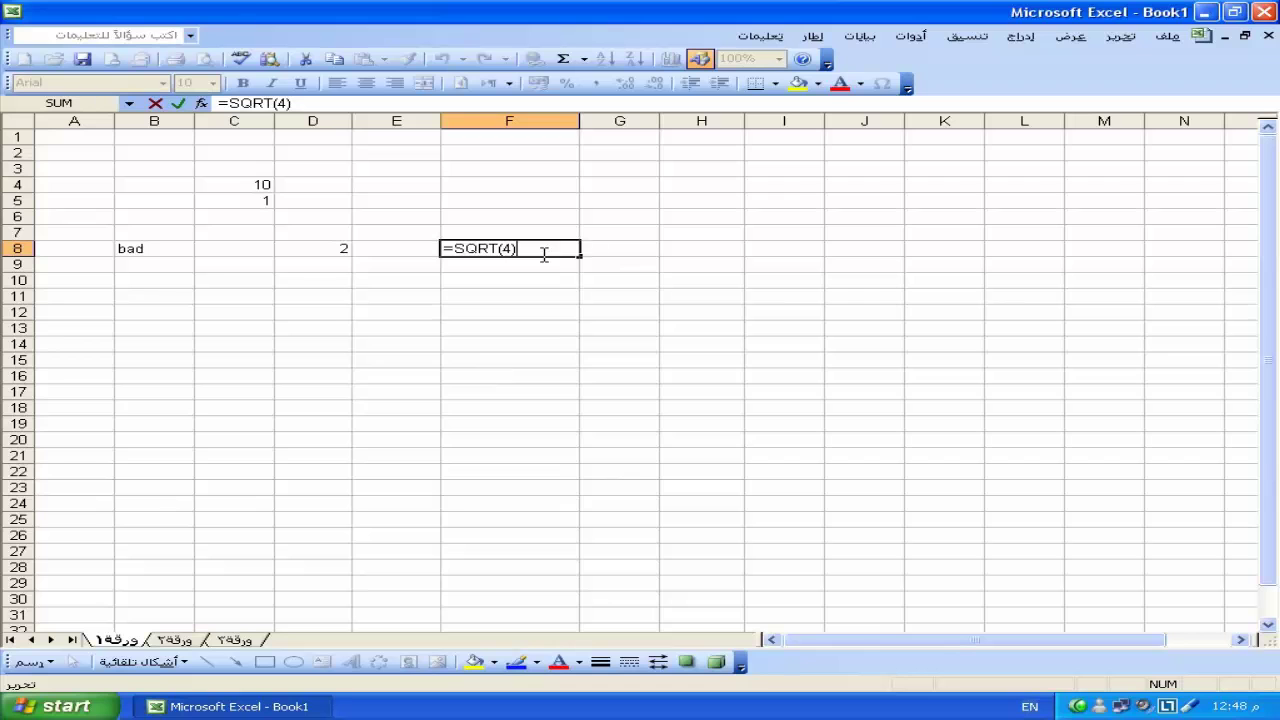
{"action": "key", "text": "Left"}
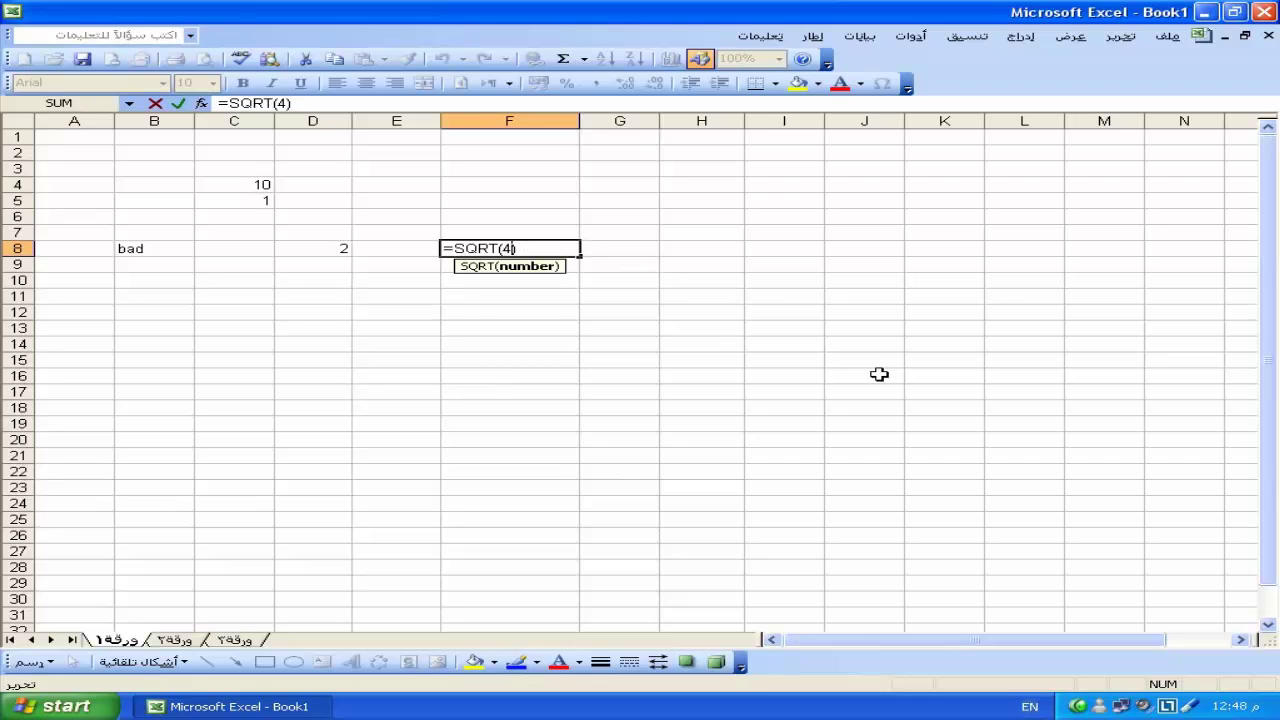
{"action": "key", "text": "BackSpace"}
{"action": "type", "text": "sum"}
{"action": "key", "text": "BackSpace"}
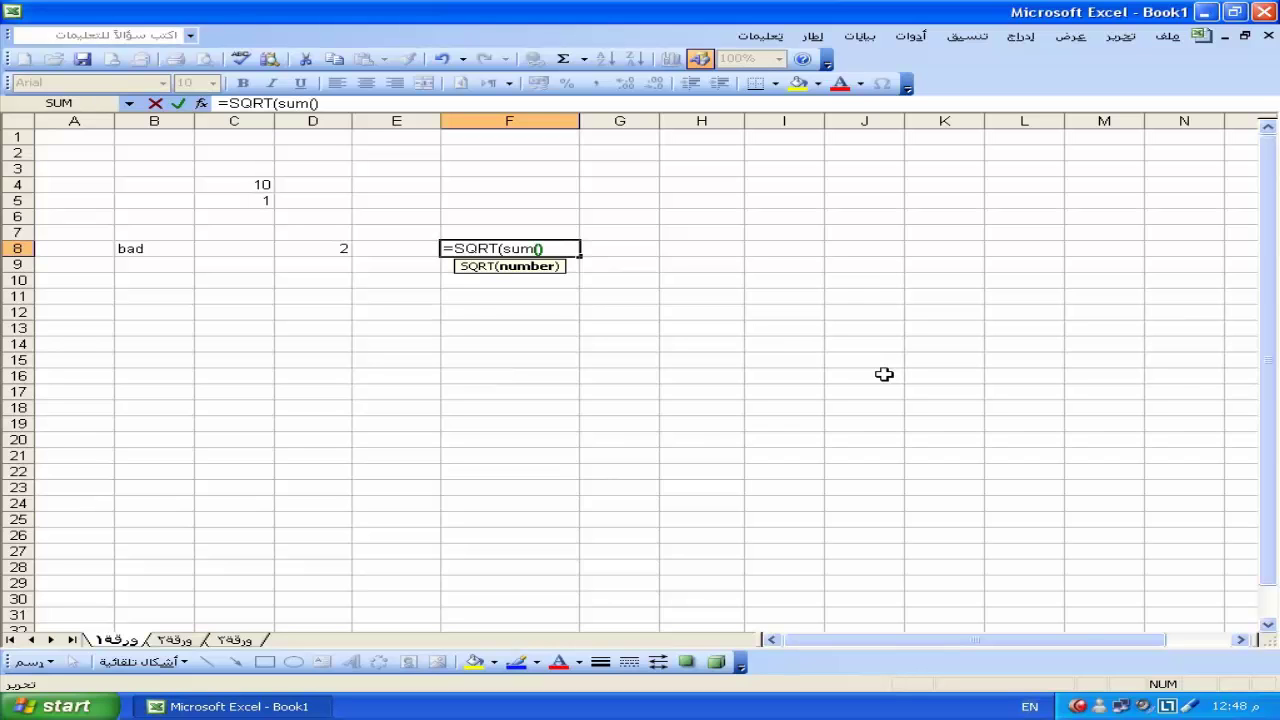
{"action": "type", "text": "("}
{"action": "left_click", "coordinate": [242, 185]}
{"action": "left_click_drag", "start_coordinate": [242, 185], "coordinate": [200, 198]}
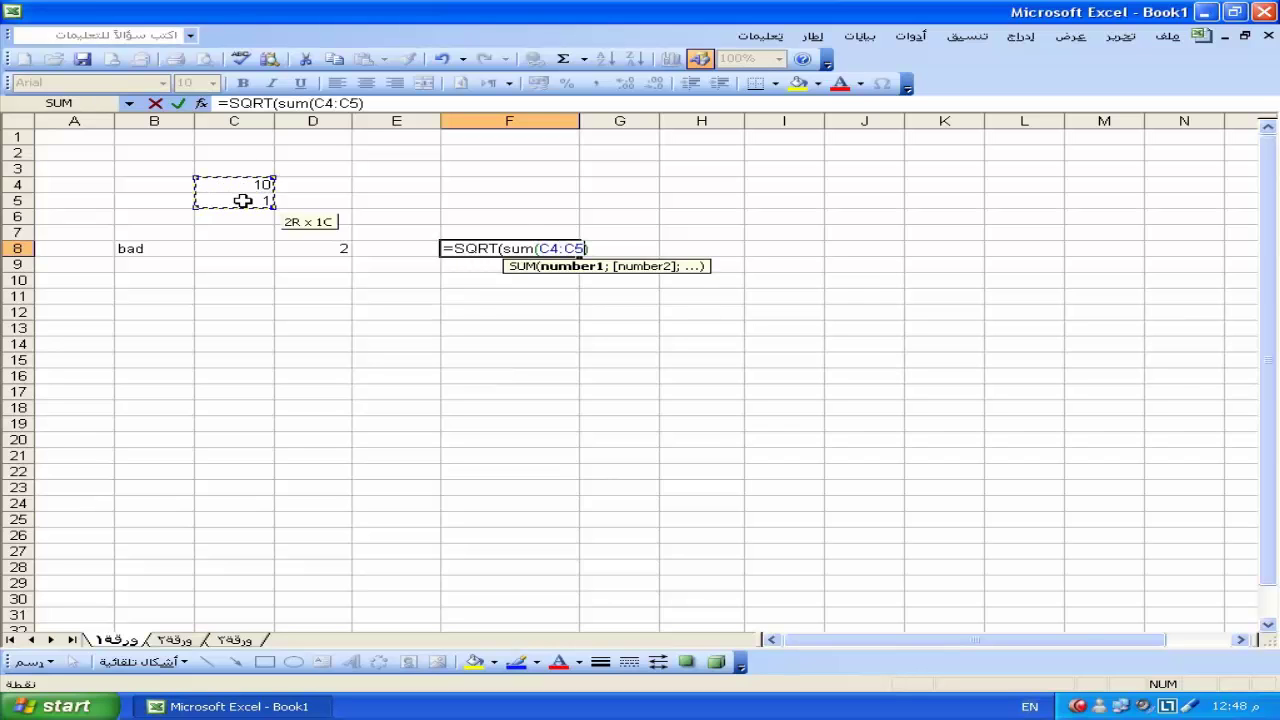
{"action": "type", "text": ")"}
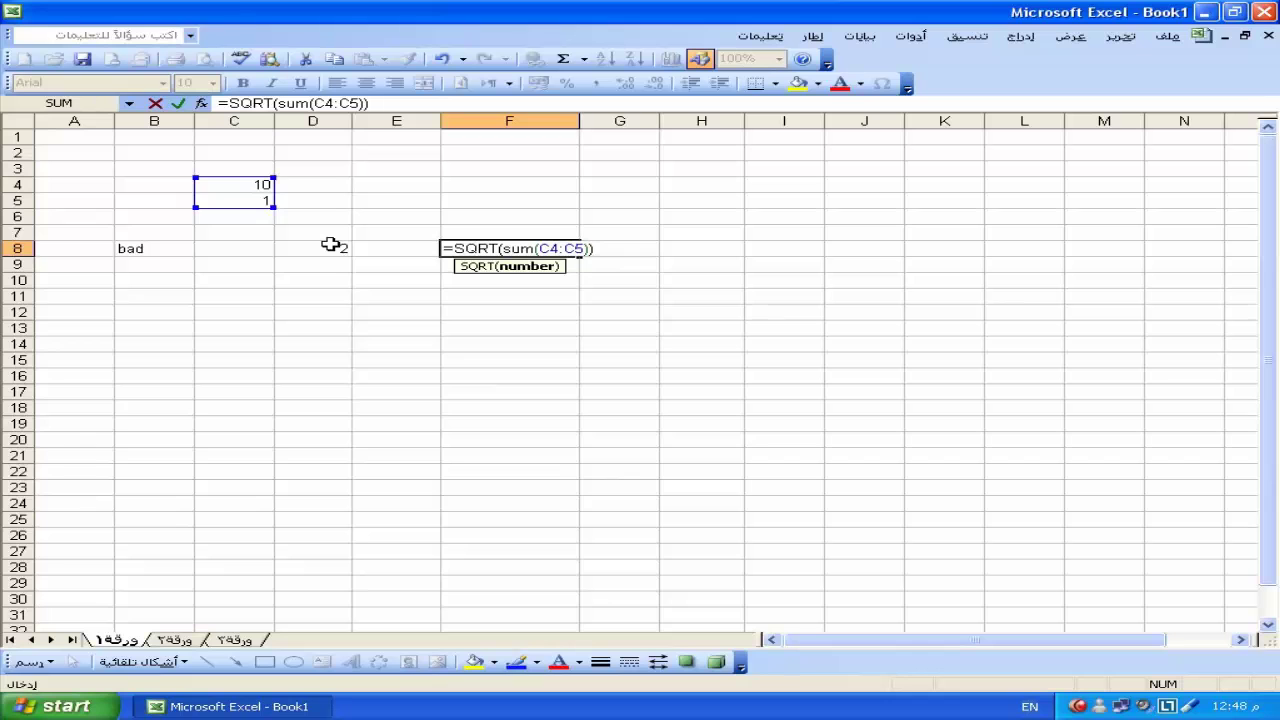
{"action": "key", "text": "Return"}
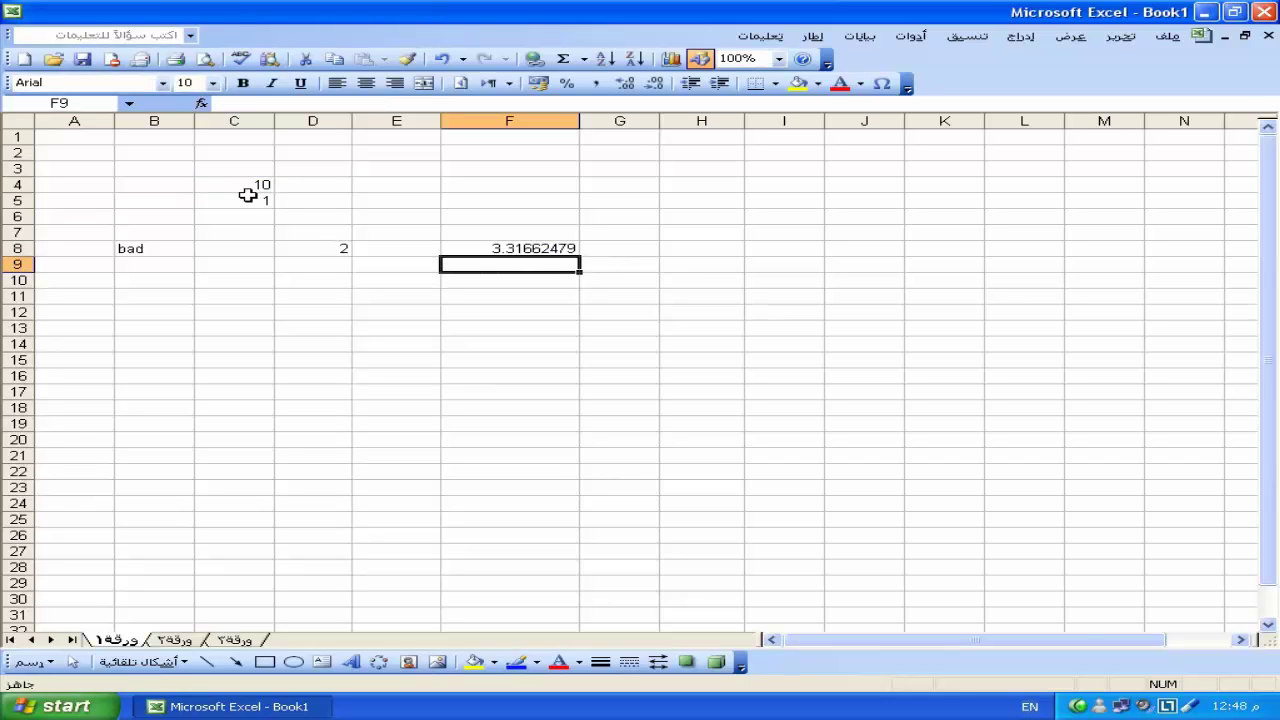
{"action": "left_click", "coordinate": [549, 252]}
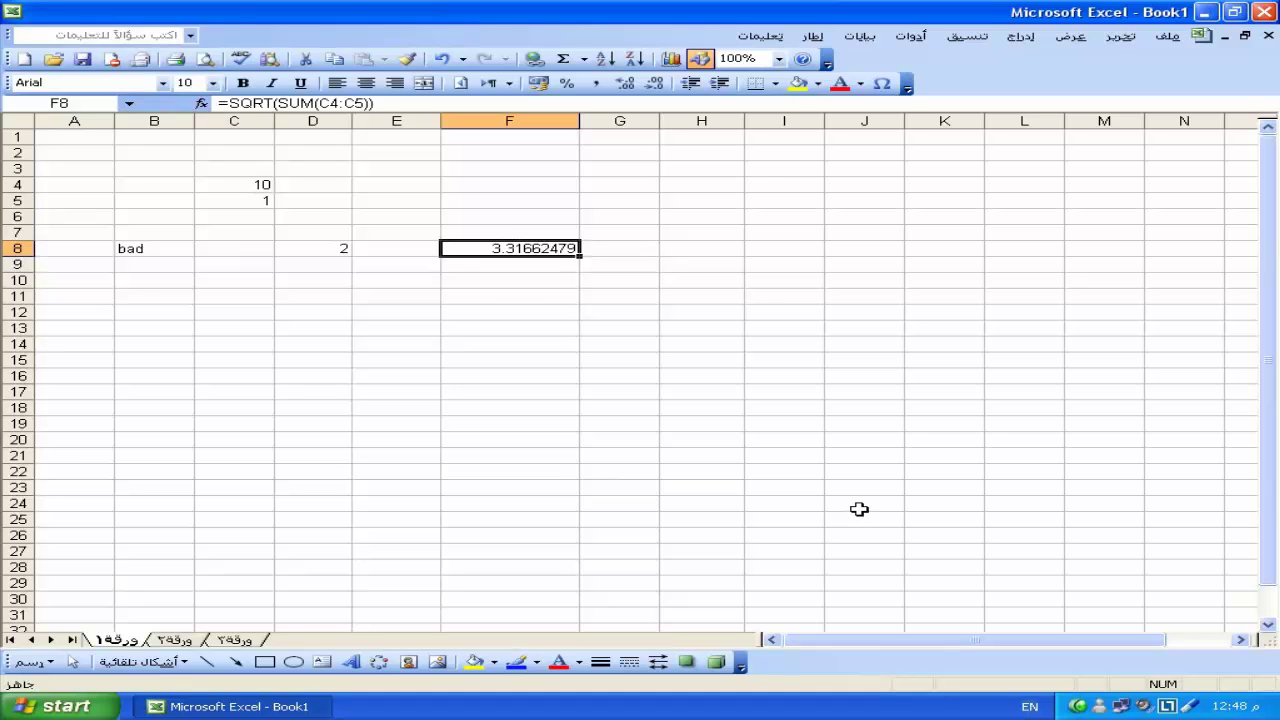
{"action": "key", "text": "Delete"}
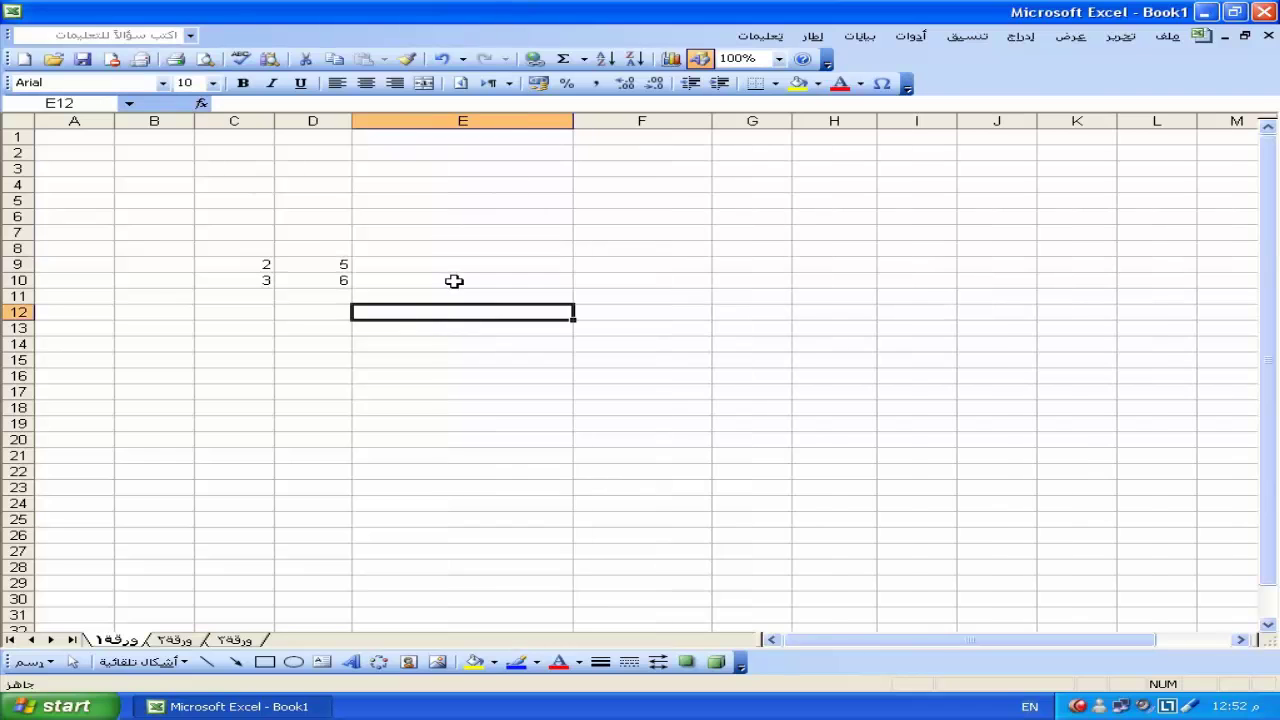
Step: In E9 enter =IF(AND(D9>C9;D10>C10);"you are very good person";"you are very don....")
{"action": "left_click", "coordinate": [462, 263]}
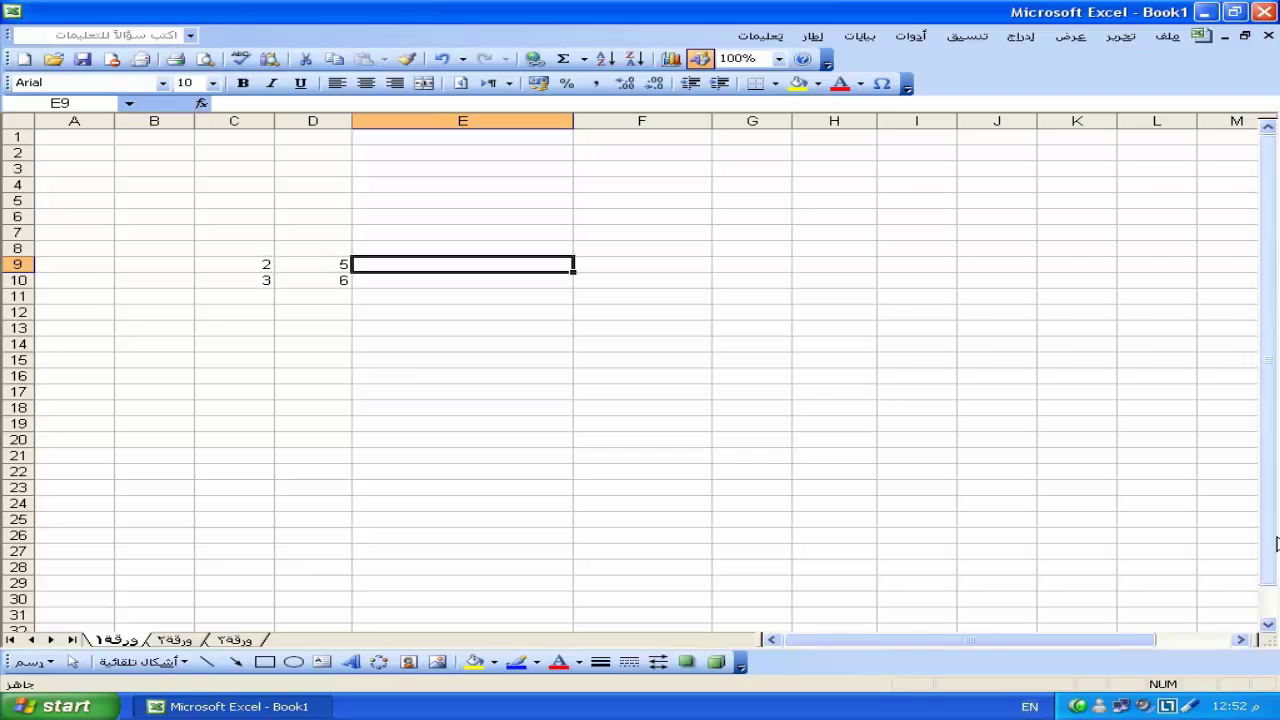
{"action": "type", "text": "=if"}
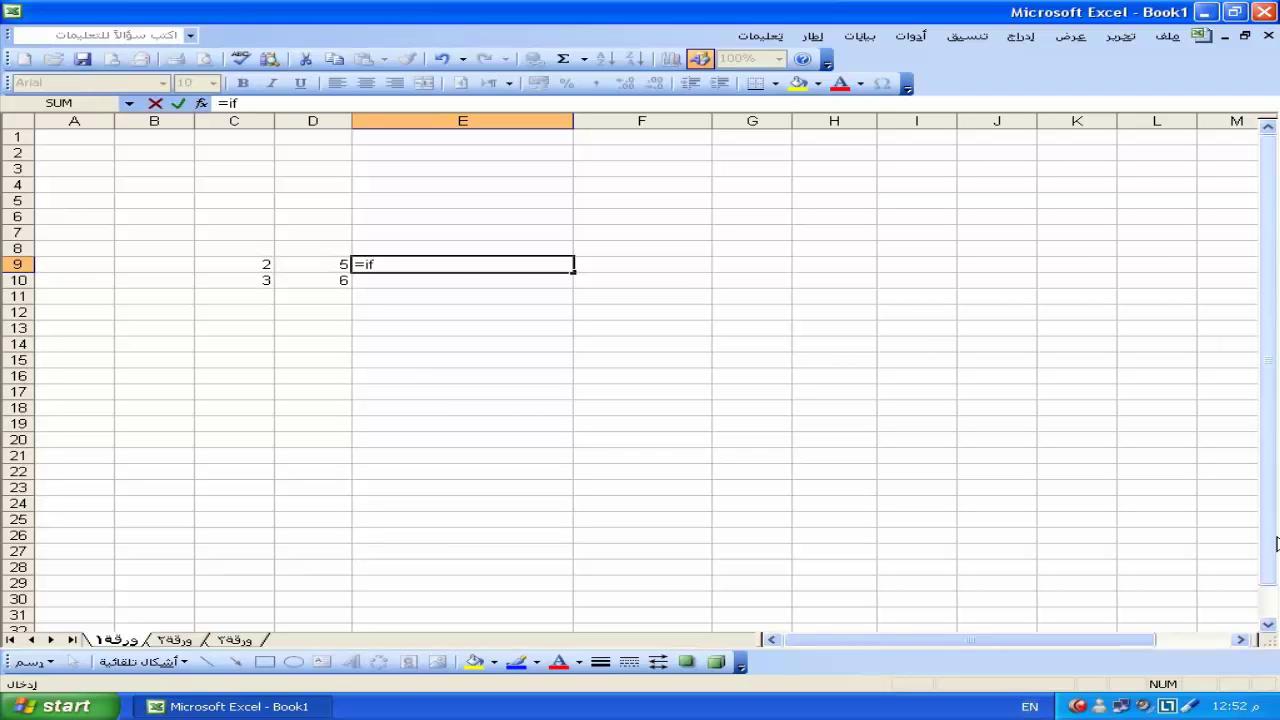
{"action": "type", "text": "("}
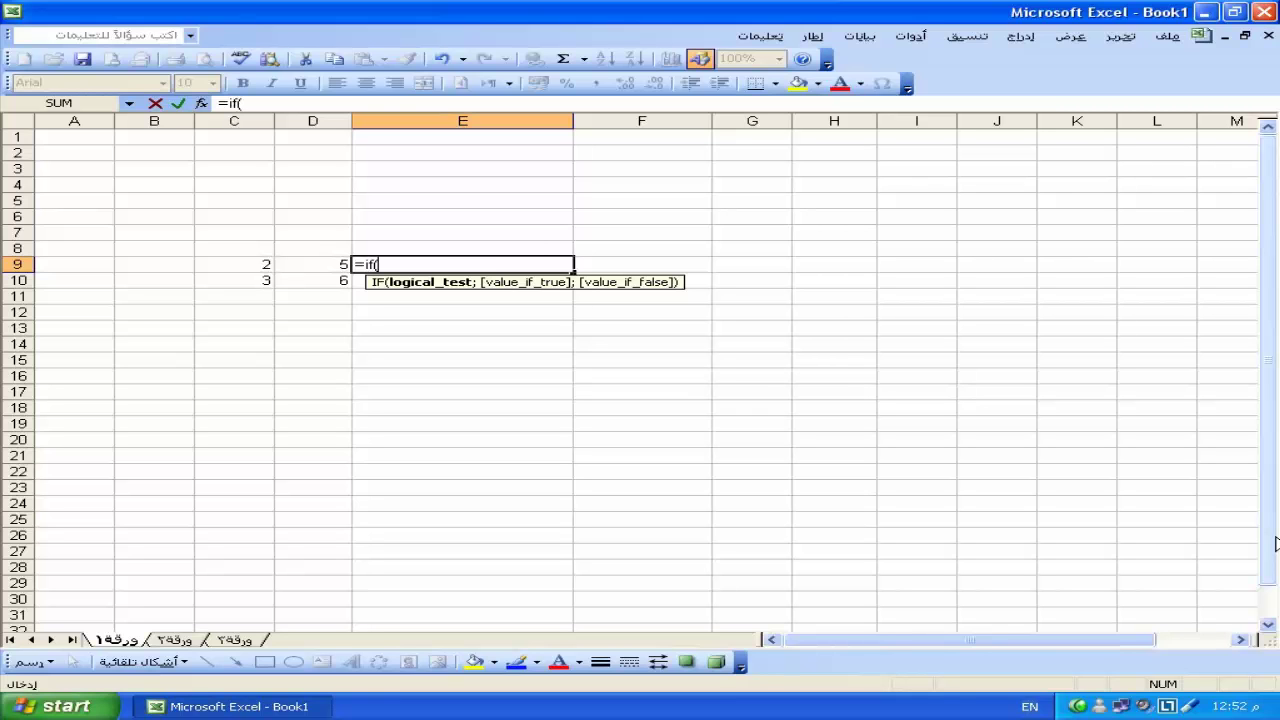
{"action": "type", "text": "and"}
{"action": "type", "text": "("}
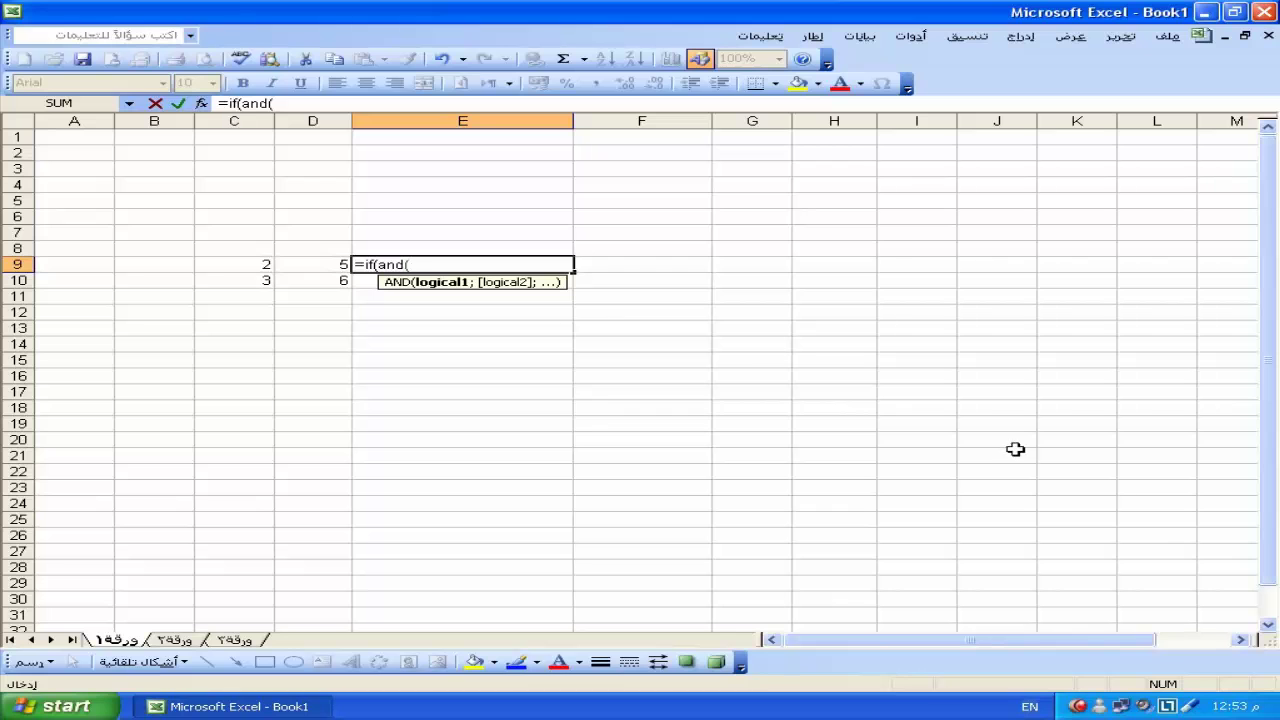
{"action": "left_click", "coordinate": [307, 265]}
{"action": "type", "text": ">"}
{"action": "left_click", "coordinate": [252, 265]}
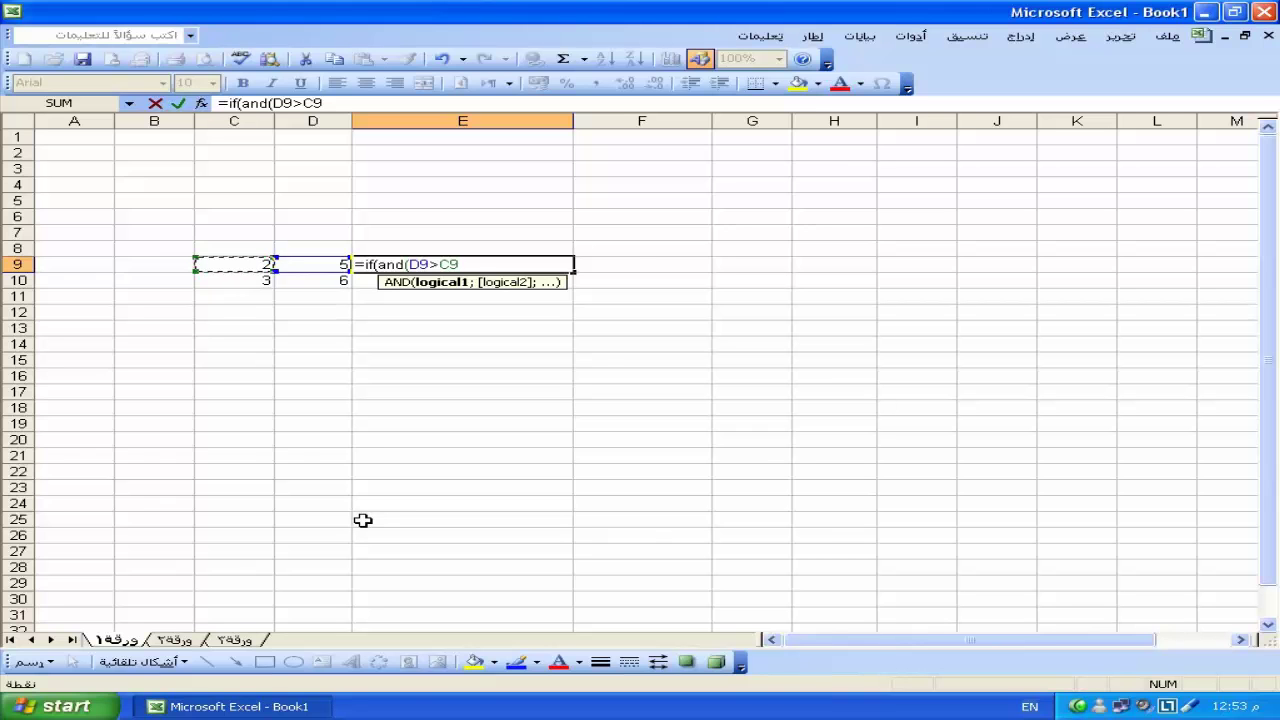
{"action": "type", "text": ";"}
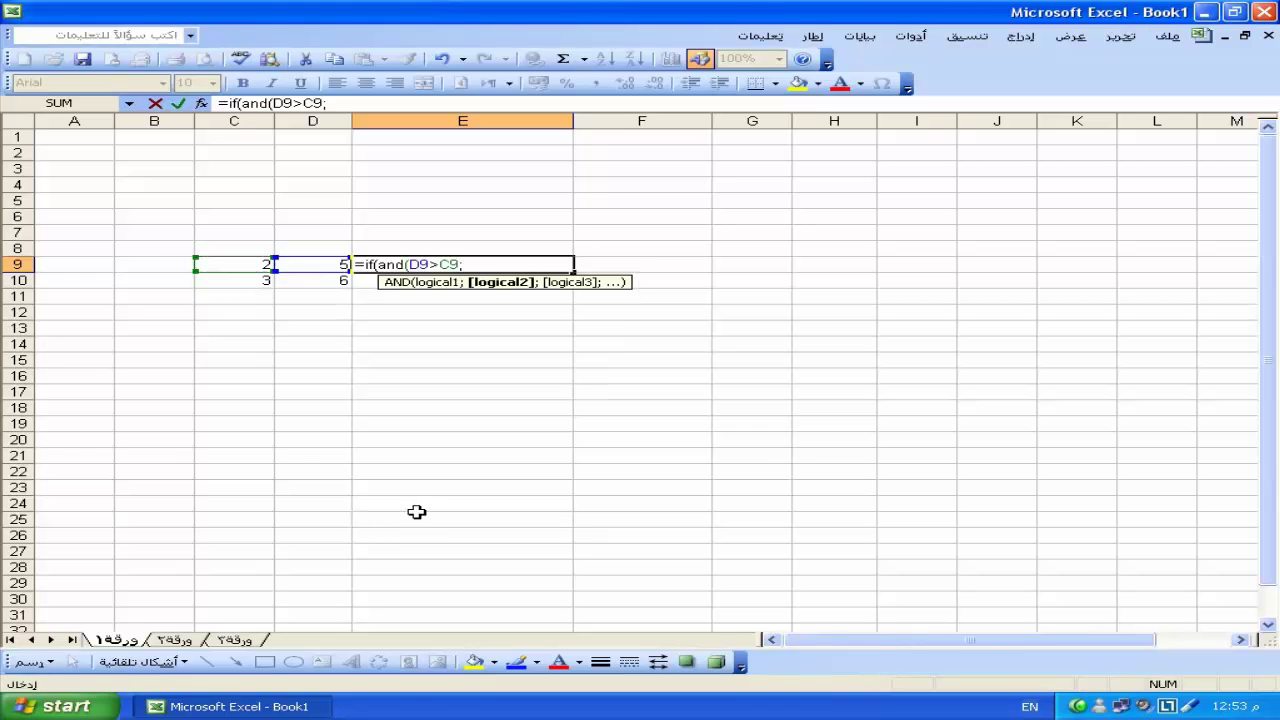
{"action": "left_click", "coordinate": [337, 280]}
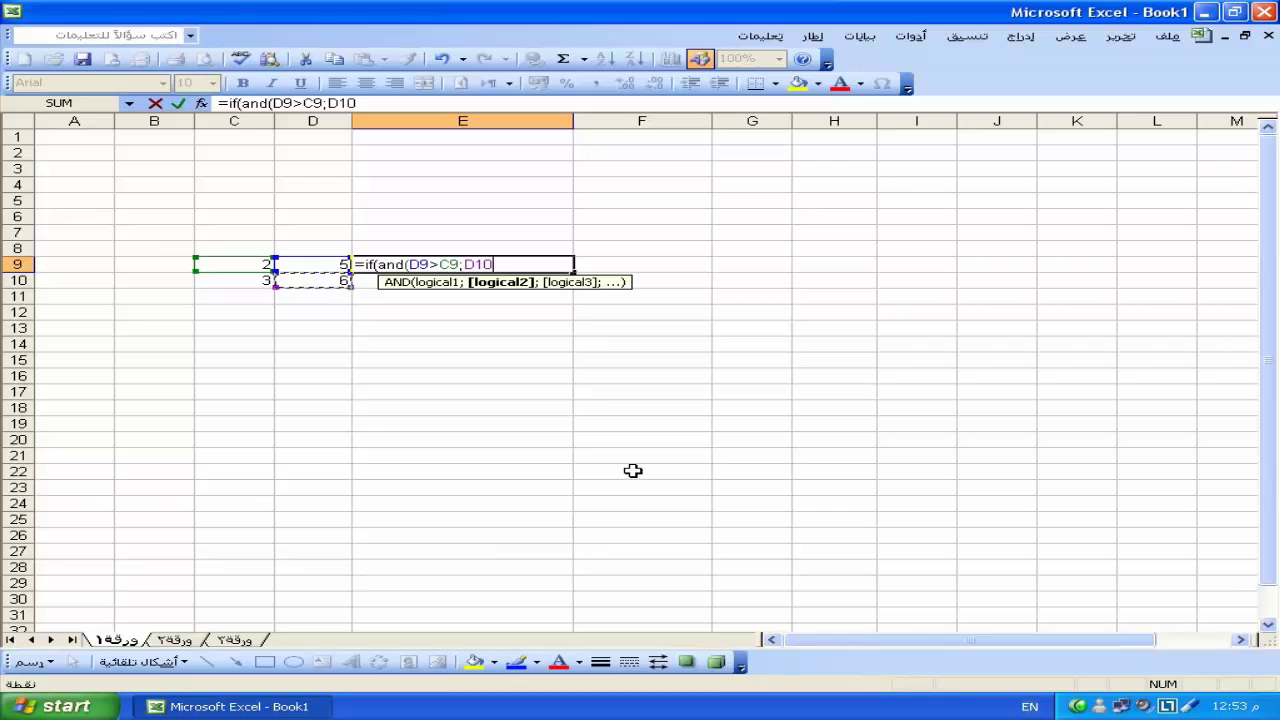
{"action": "type", "text": ">"}
{"action": "left_click", "coordinate": [245, 285]}
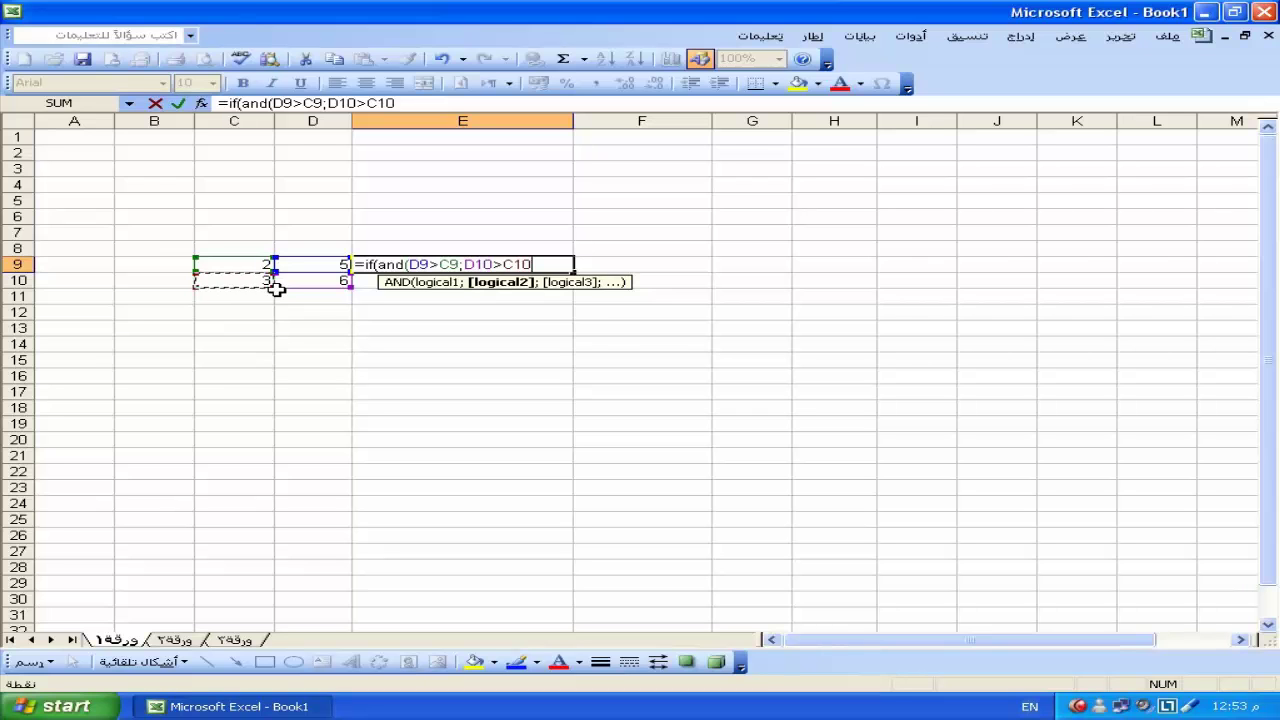
{"action": "type", "text": ")"}
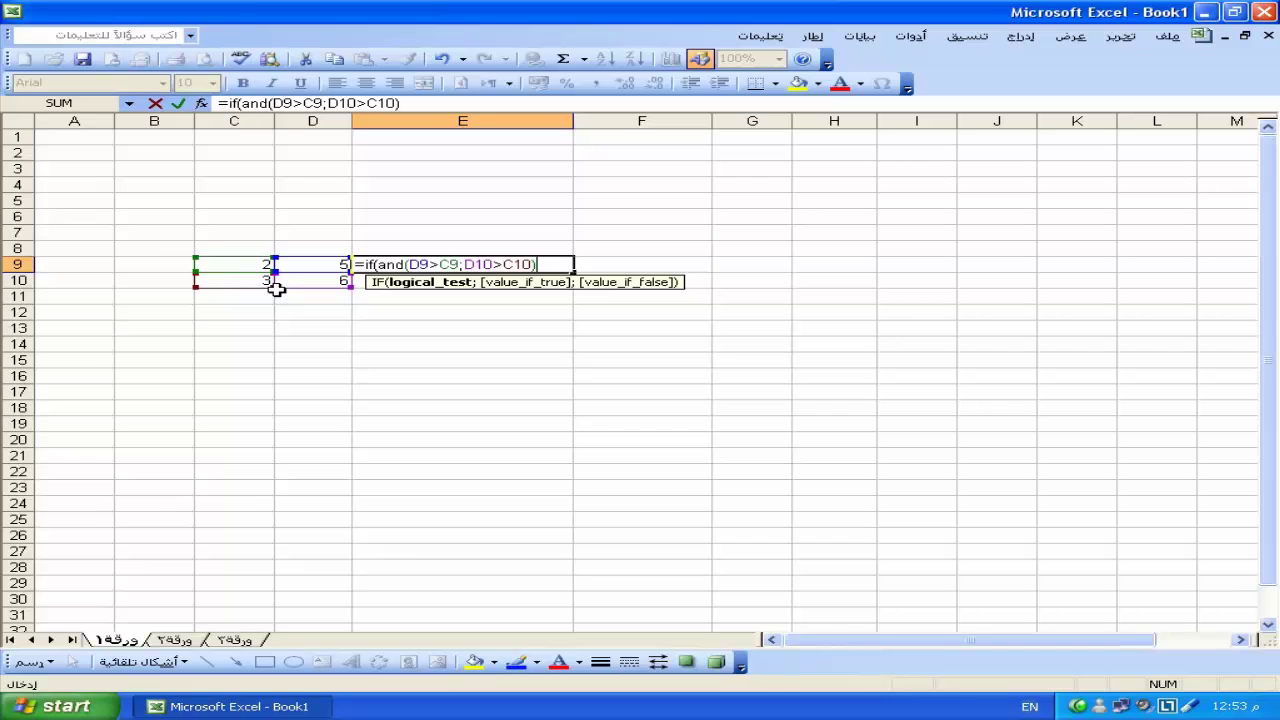
{"action": "type", "text": ";\"you are very"}
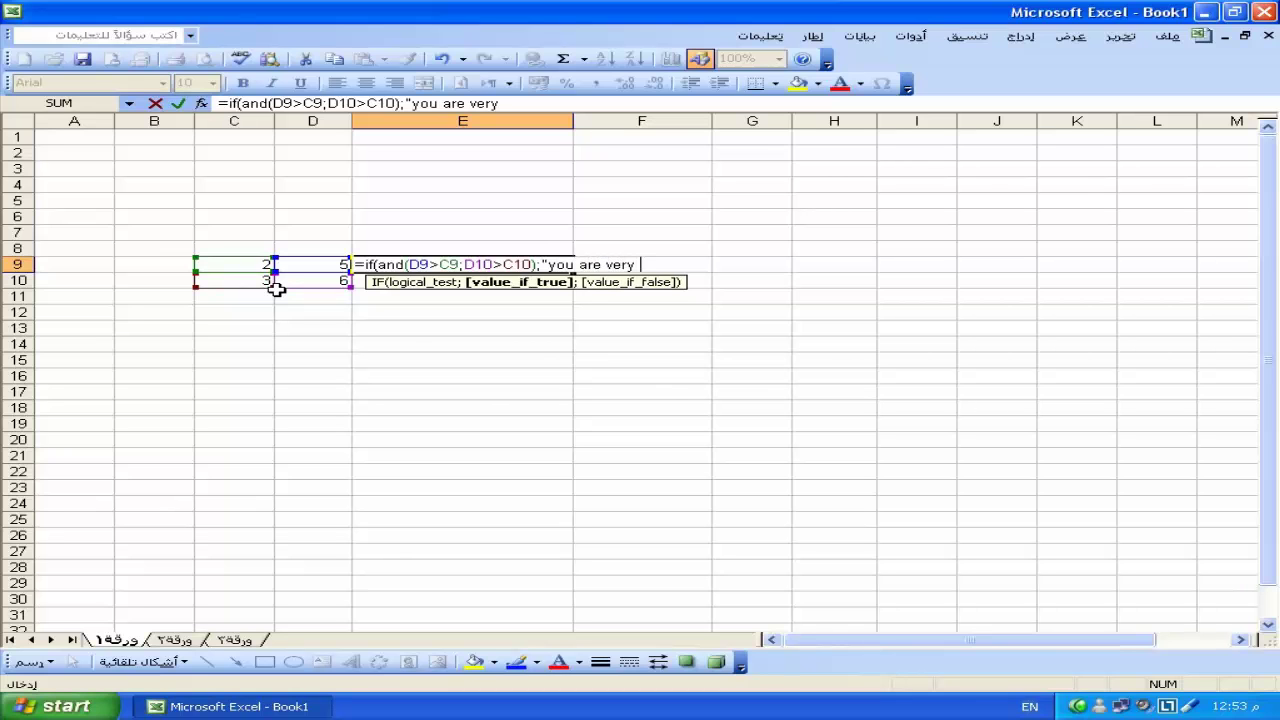
{"action": "type", "text": " good person\""}
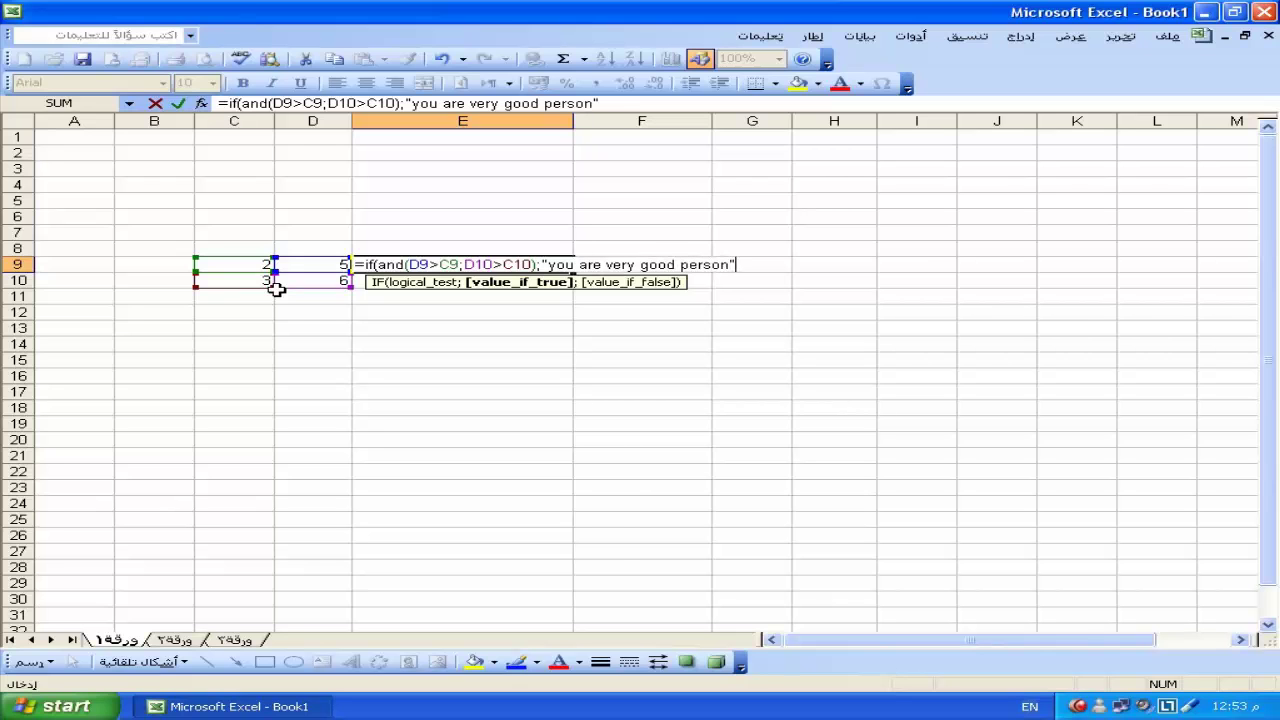
{"action": "type", "text": ";\""}
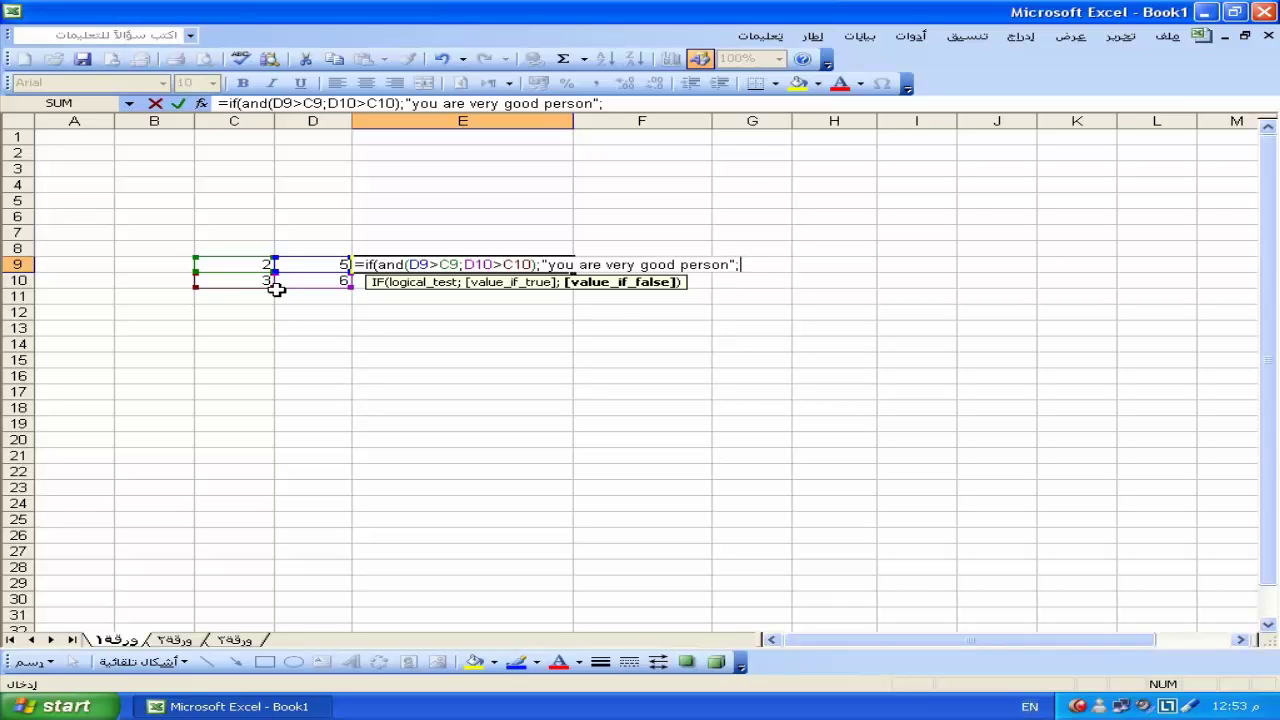
{"action": "type", "text": "you are very don....\""}
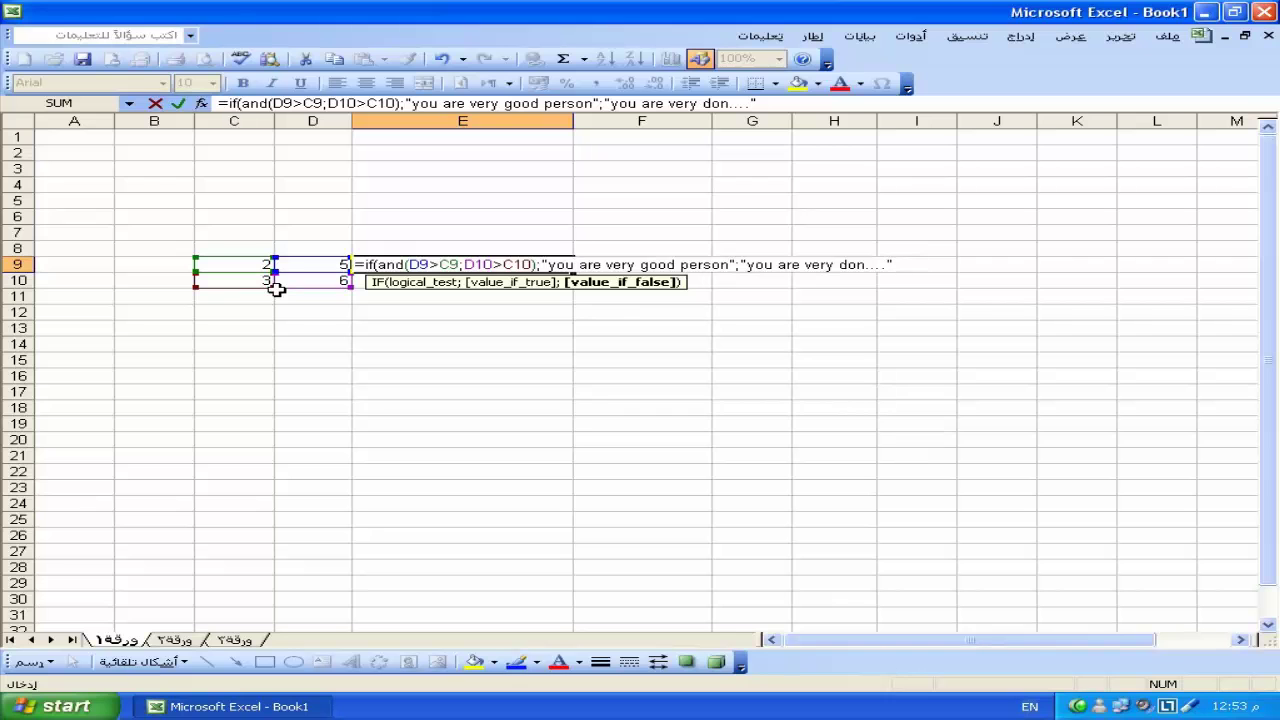
{"action": "type", "text": ")"}
{"action": "key", "text": "Return"}
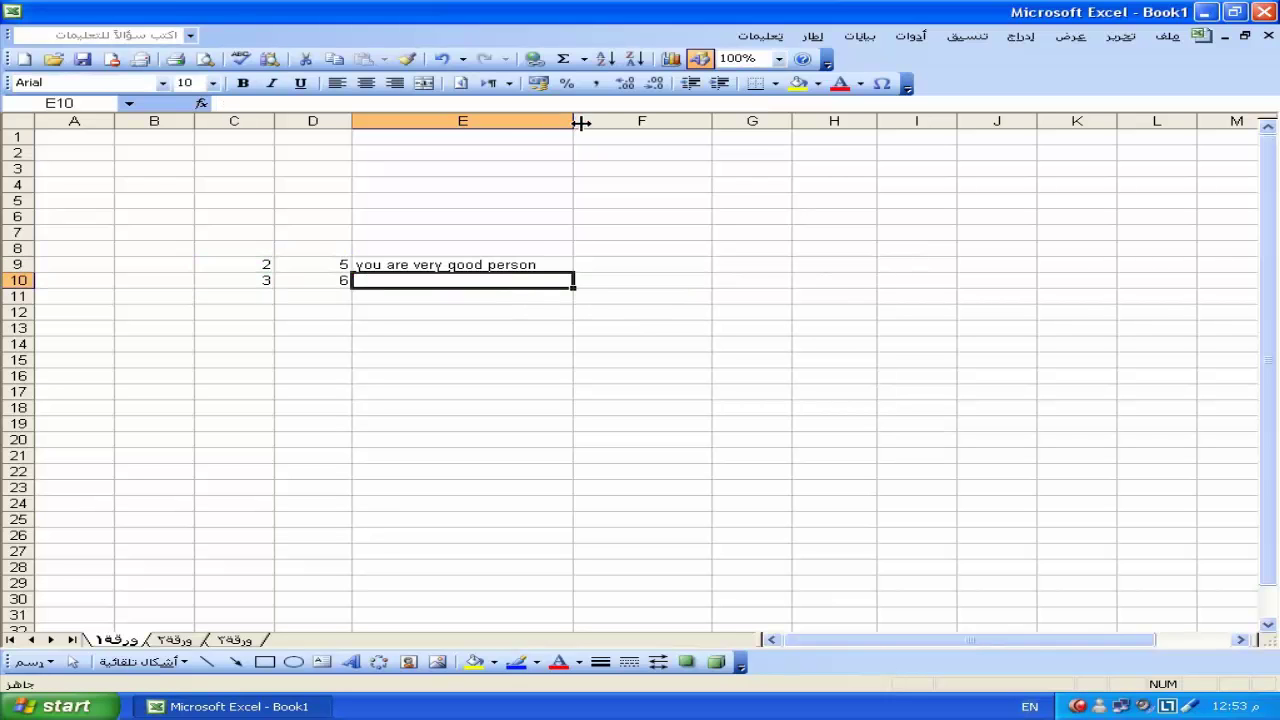
{"action": "left_click_drag", "start_coordinate": [580, 122], "coordinate": [650, 122]}
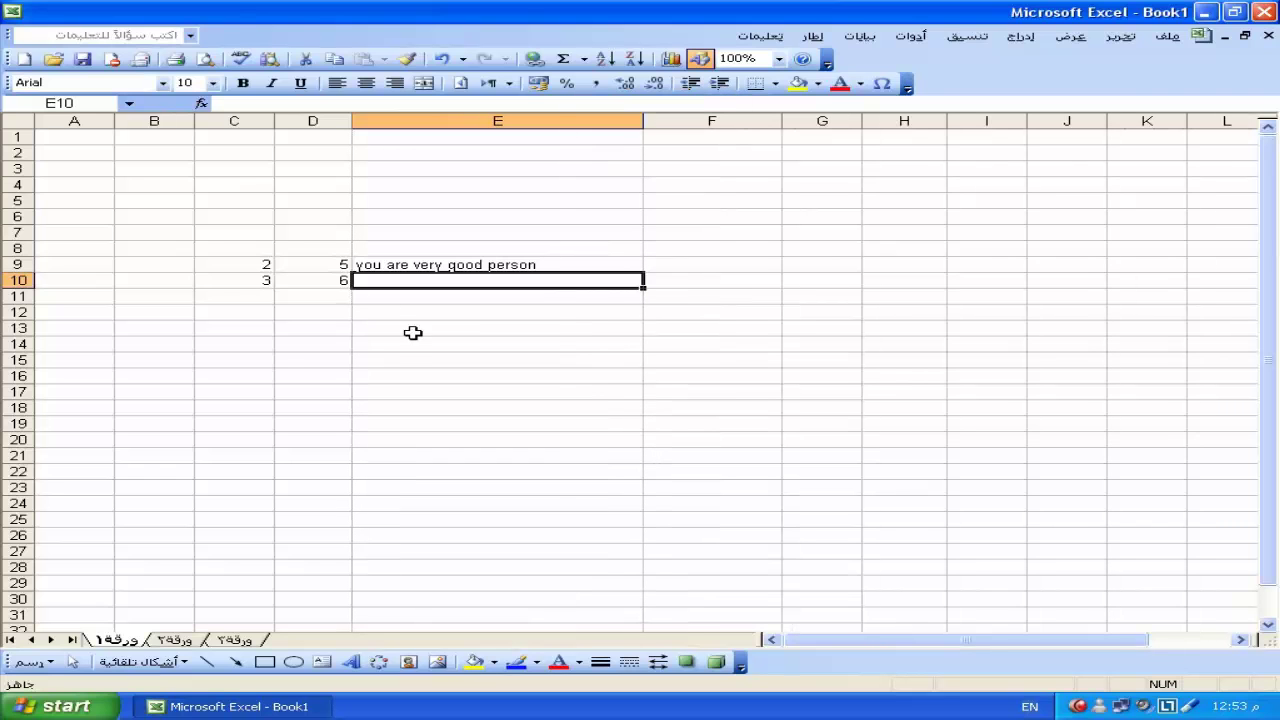
{"action": "left_click", "coordinate": [229, 284]}
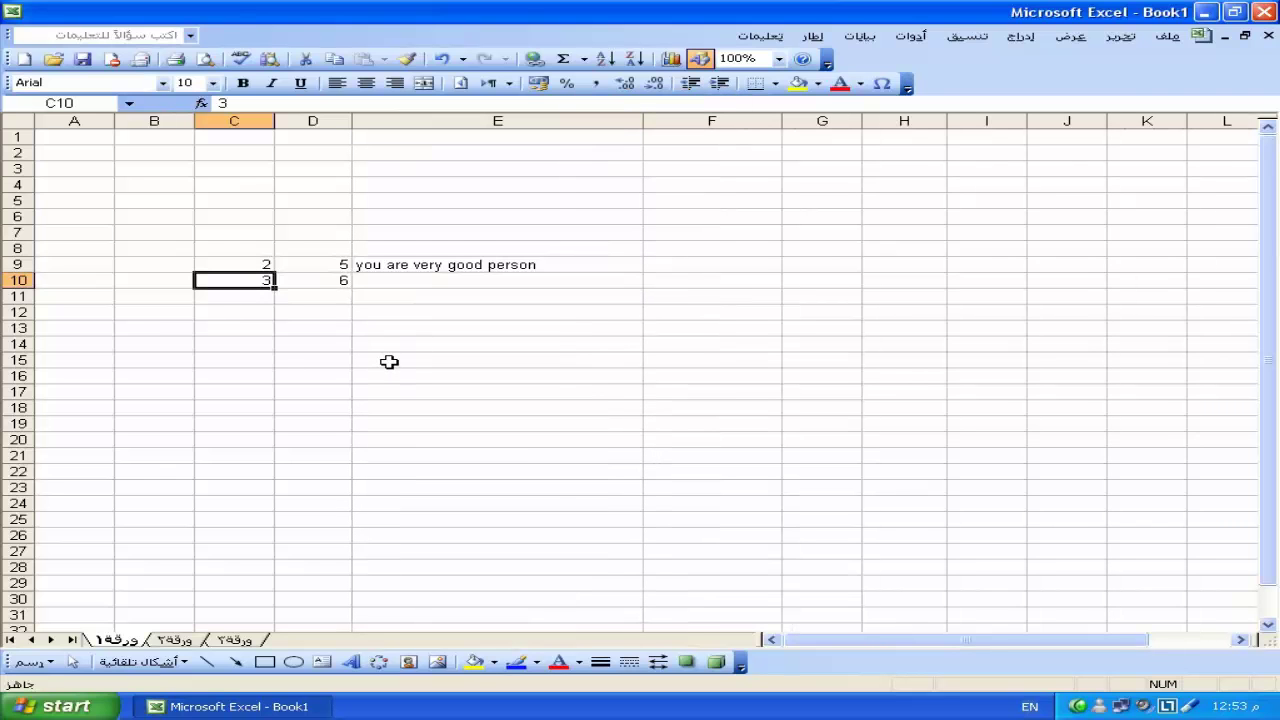
{"action": "type", "text": "10"}
{"action": "key", "text": "Return"}
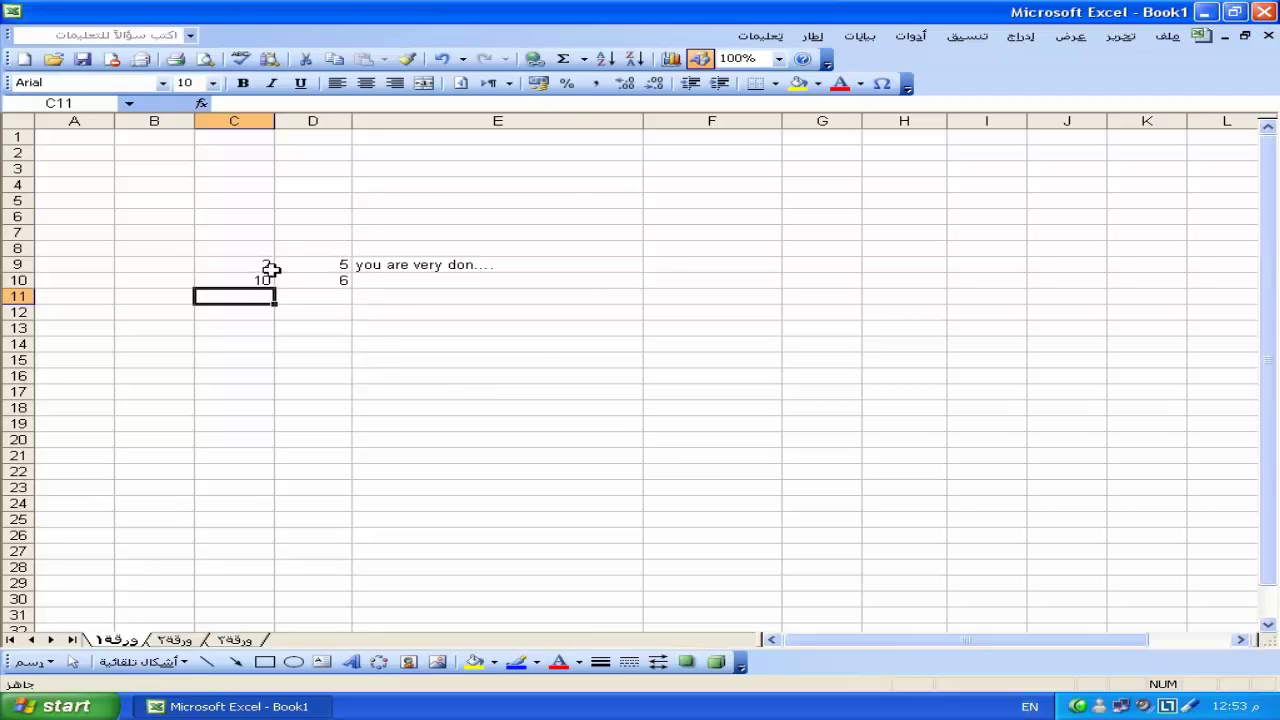
{"action": "left_click", "coordinate": [229, 284]}
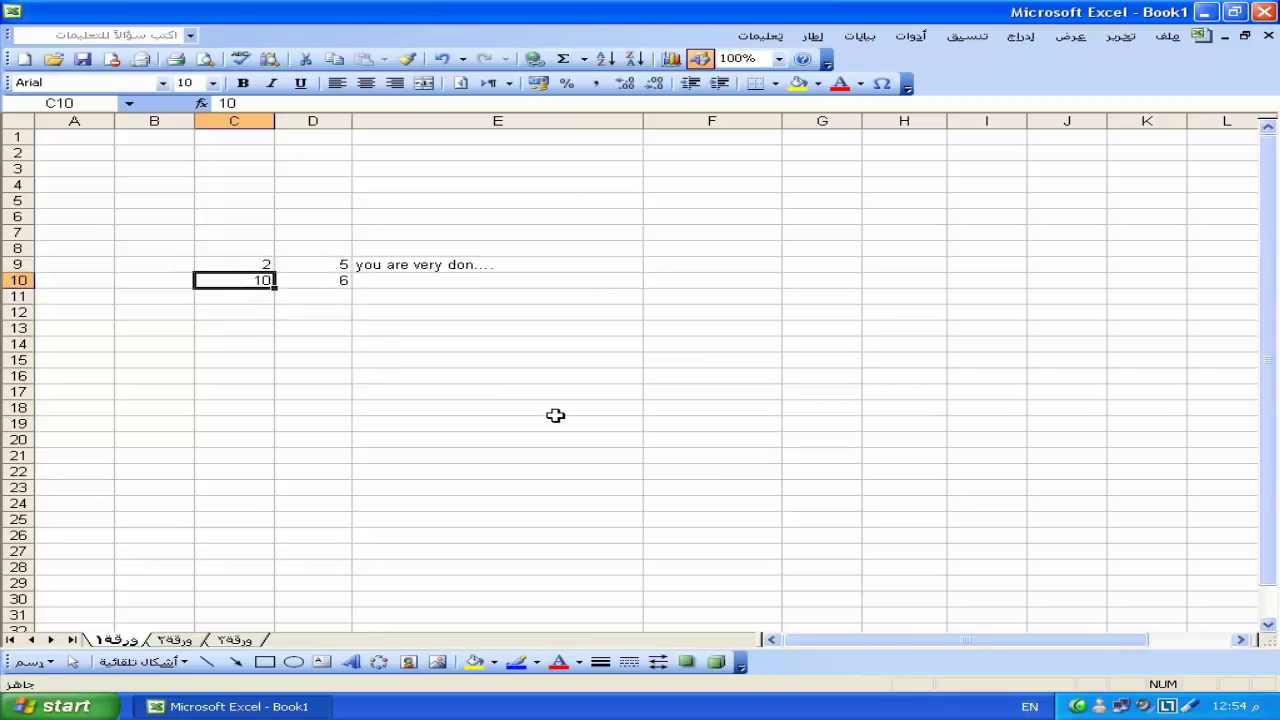
{"action": "type", "text": "3"}
{"action": "key", "text": "Return"}
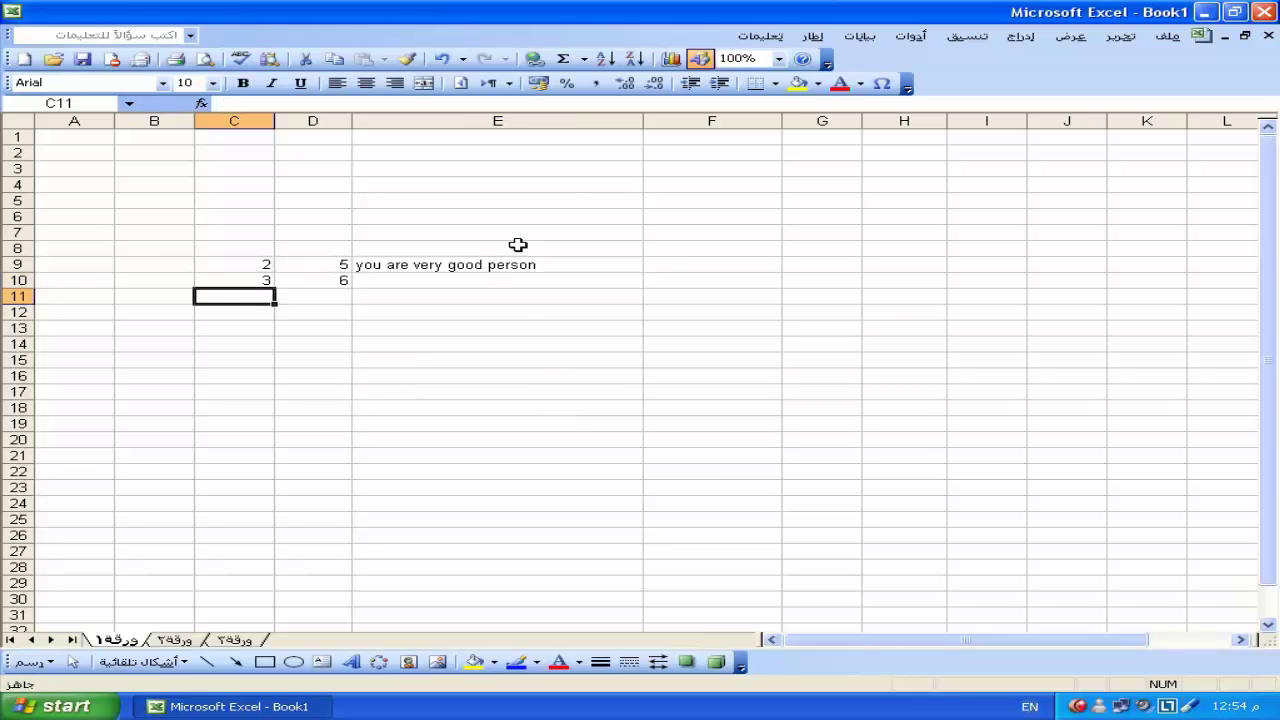
{"action": "left_click_drag", "start_coordinate": [500, 232], "coordinate": [220, 411]}
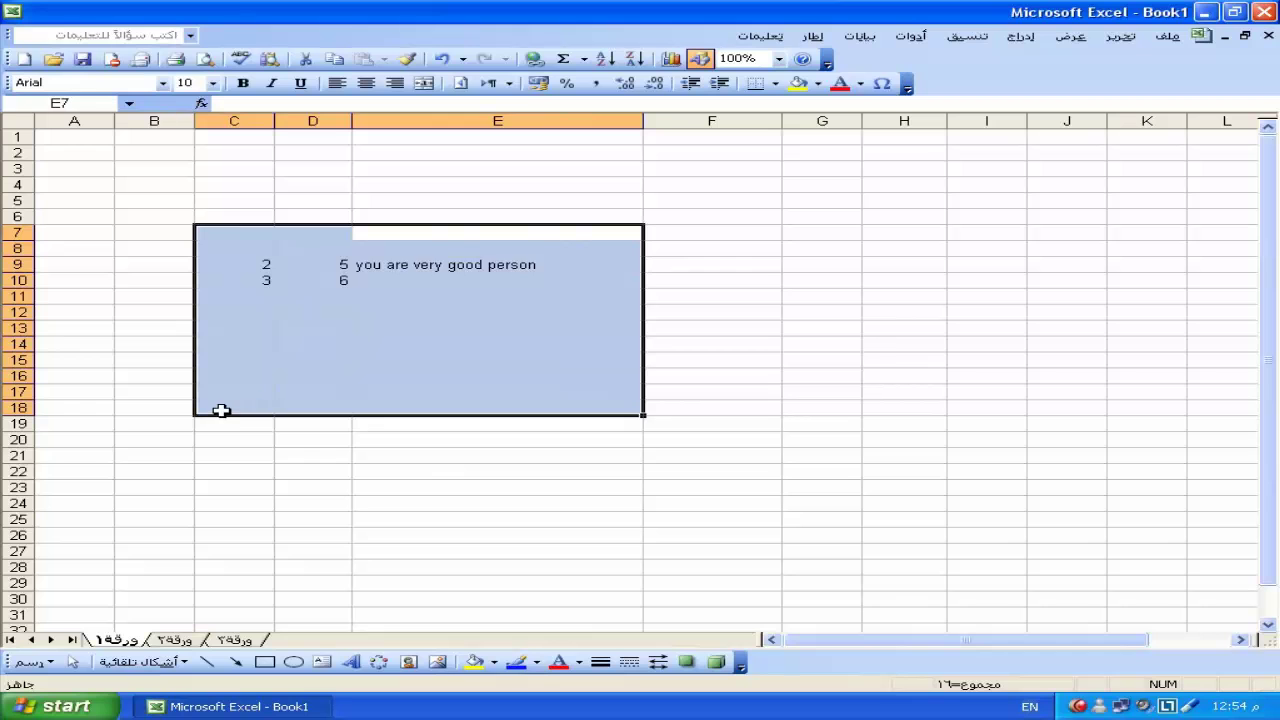
Step: Clear the old test cells and type the eleven sample names down A1:A11
{"action": "key", "text": "Delete"}
{"action": "left_click", "coordinate": [180, 230]}
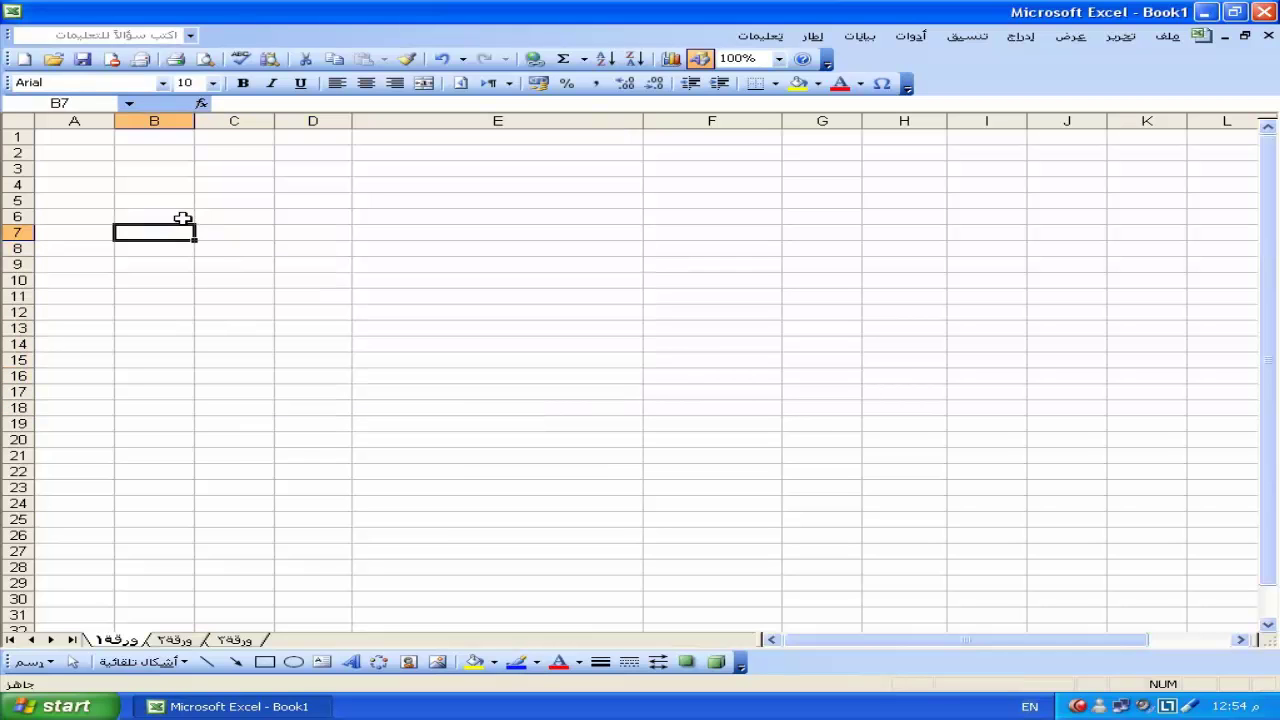
{"action": "left_click", "coordinate": [99, 141]}
{"action": "type", "text": "mohamed"}
{"action": "key", "text": "Return"}
{"action": "type", "text": "ahmed"}
{"action": "key", "text": "Return"}
{"action": "type", "text": "m"}
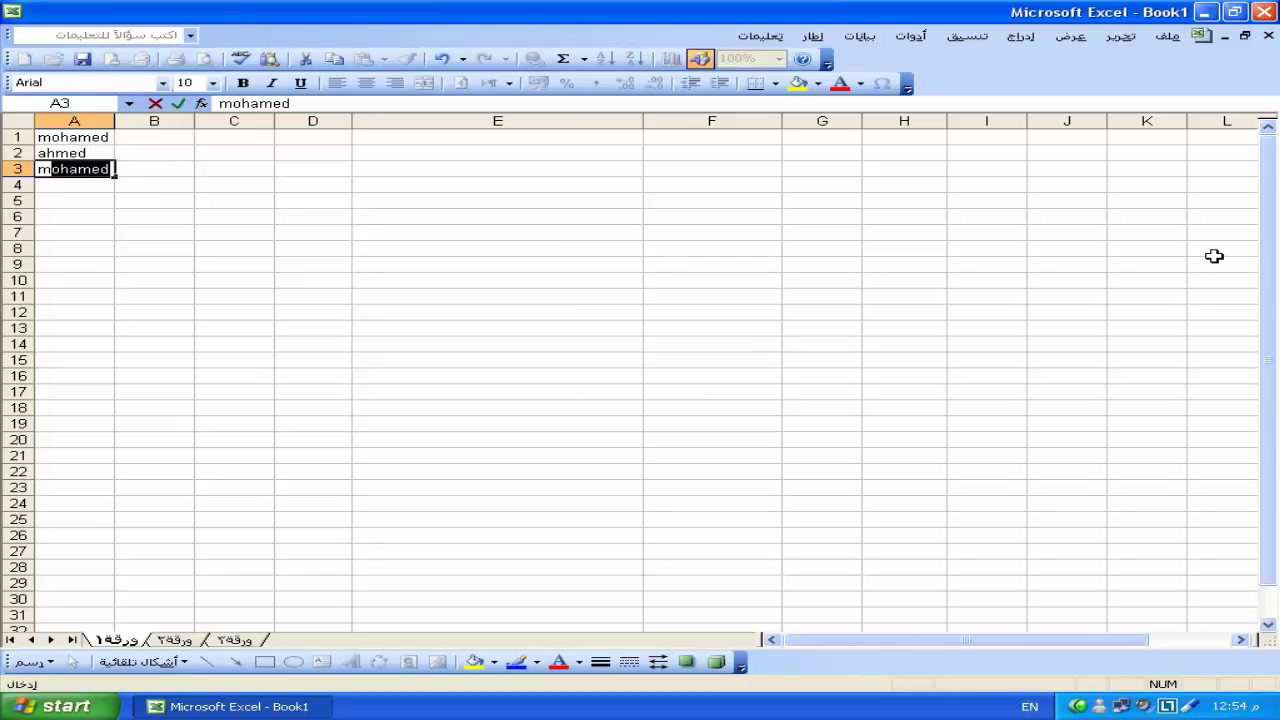
{"action": "type", "text": "o"}
{"action": "key", "text": "Return"}
{"action": "type", "text": "ah"}
{"action": "key", "text": "Return"}
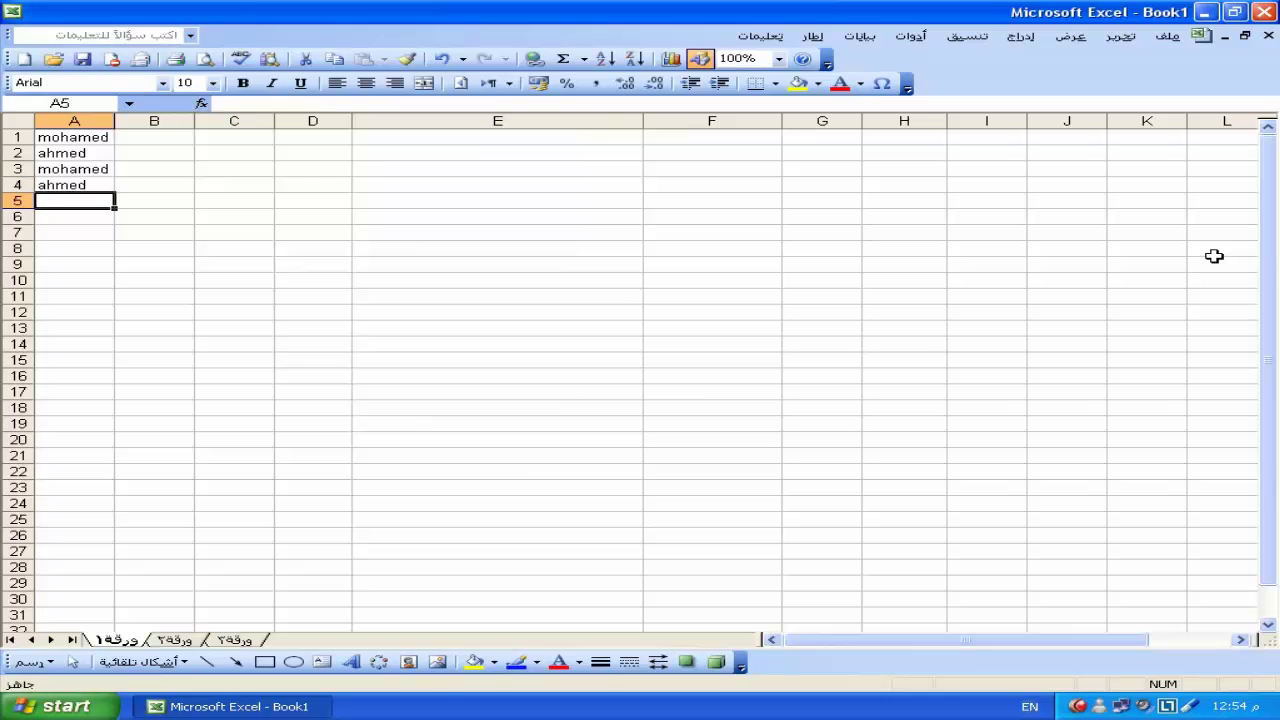
{"action": "type", "text": "hany"}
{"action": "key", "text": "Return"}
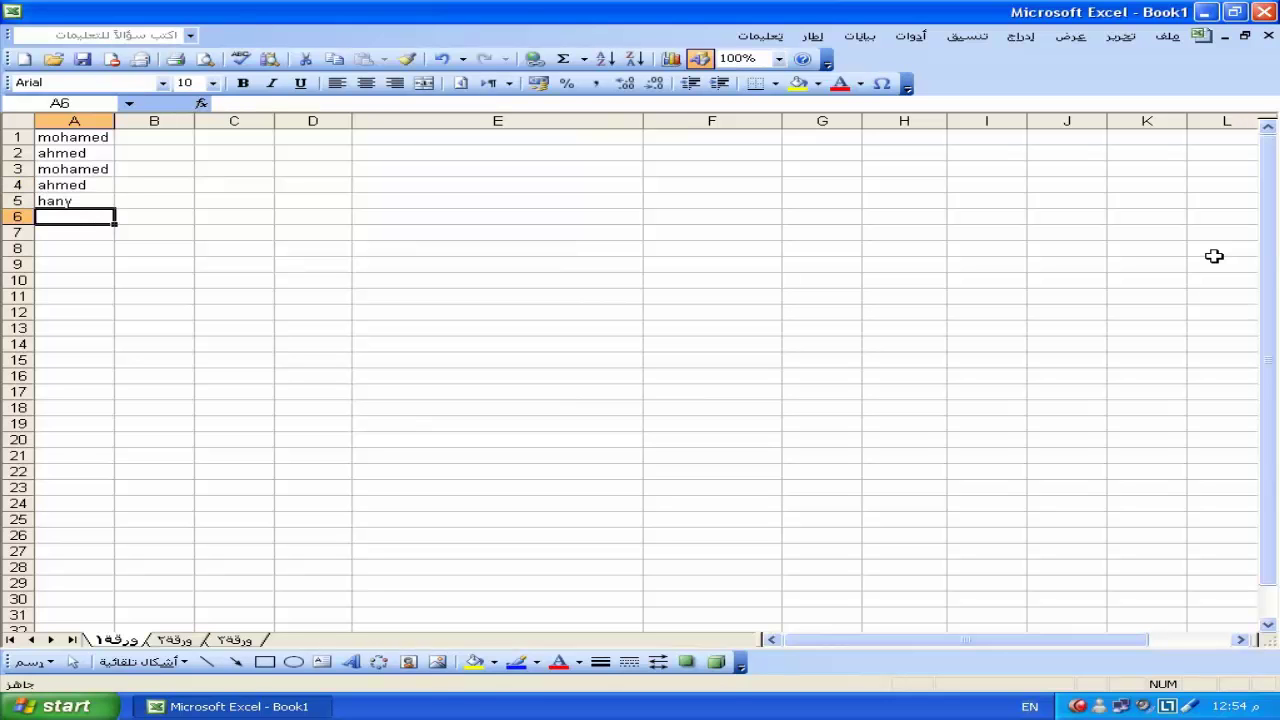
{"action": "type", "text": "mostafa"}
{"action": "key", "text": "Return"}
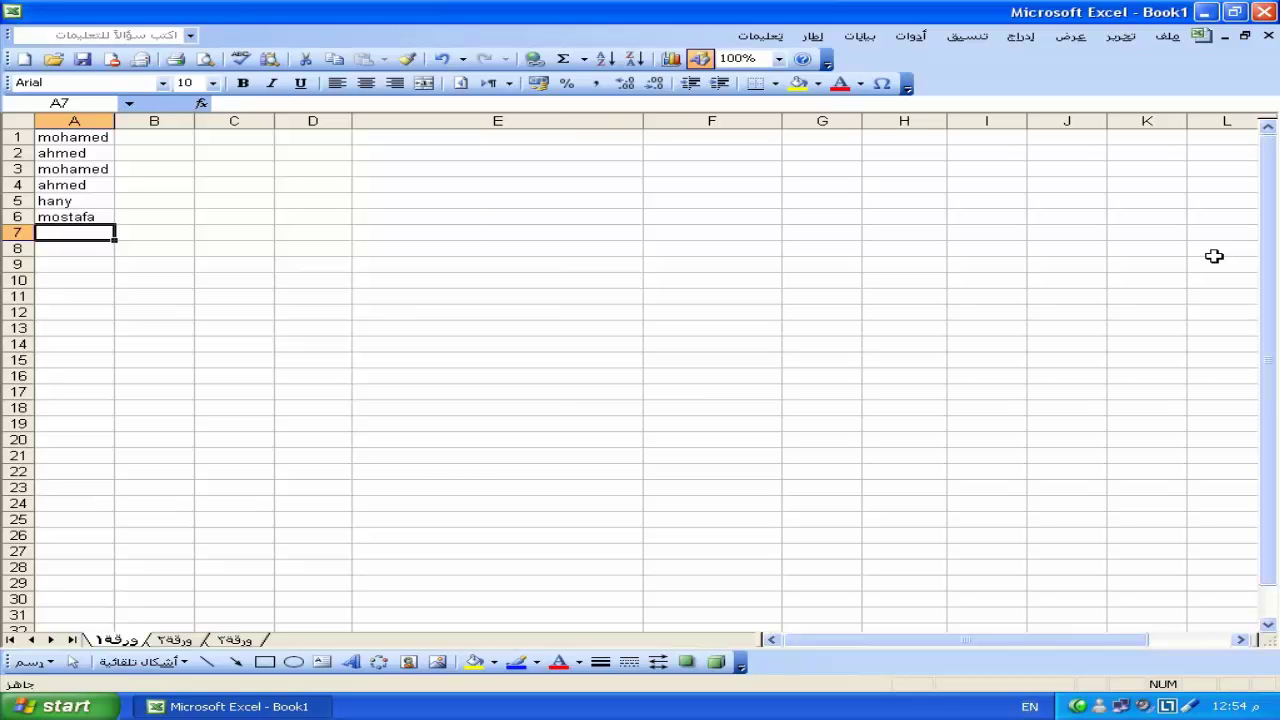
{"action": "type", "text": "hany"}
{"action": "key", "text": "Return"}
{"action": "type", "text": "mos"}
{"action": "key", "text": "Return"}
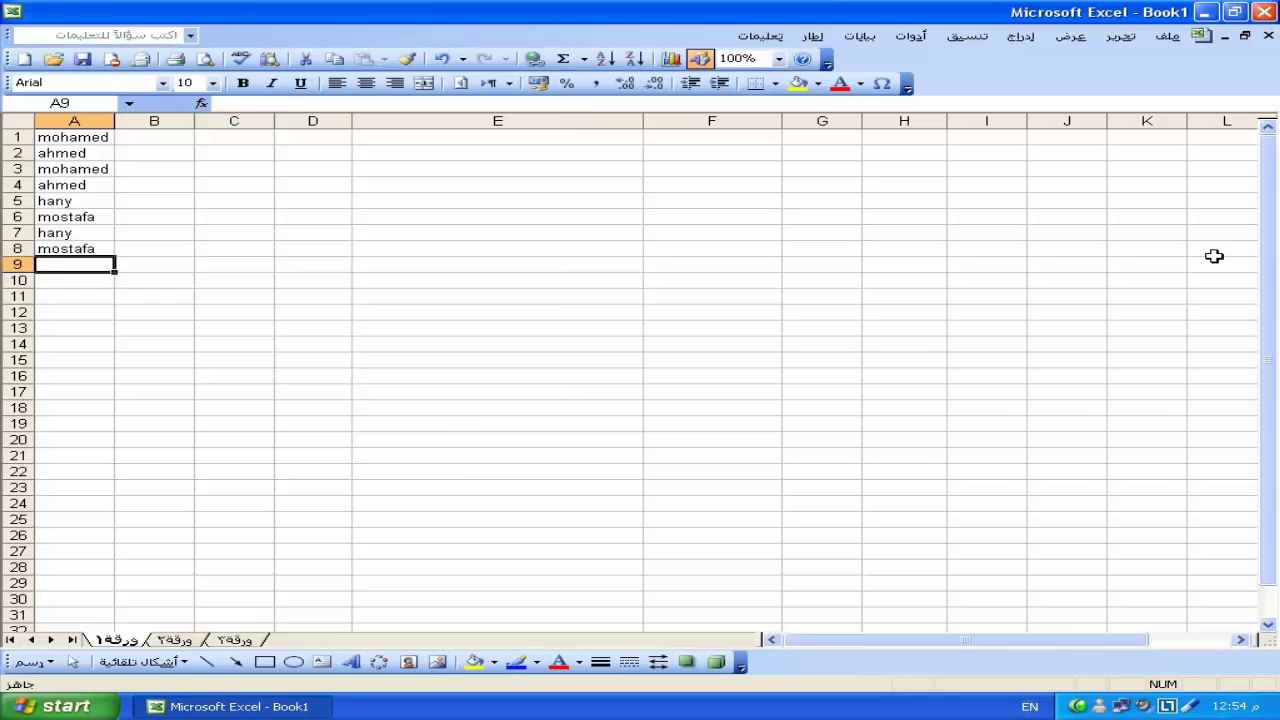
{"action": "type", "text": "moh"}
{"action": "key", "text": "Return"}
{"action": "type", "text": "ah"}
{"action": "key", "text": "Return"}
{"action": "type", "text": "a"}
{"action": "key", "text": "Return"}
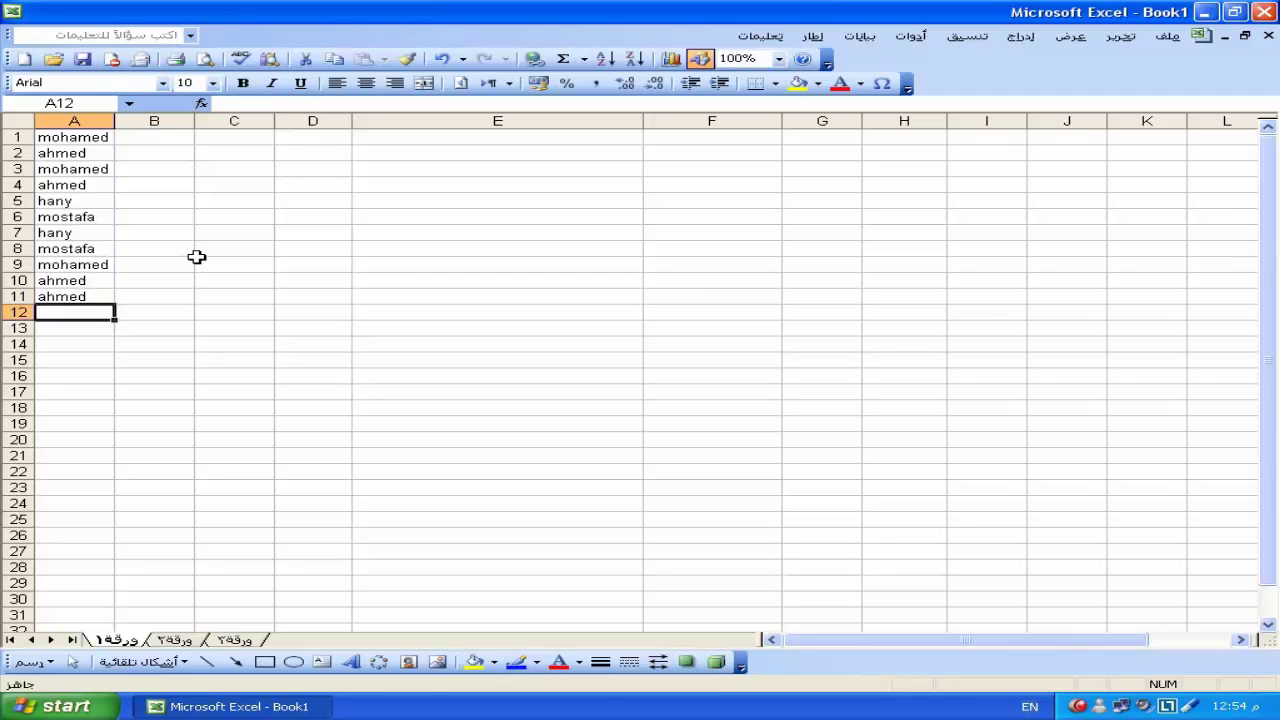
Step: Enter the quantities 5, 3, 9, 7, 8, 4, 2, 6, 4, 5, 17 in B1:B11
{"action": "left_click", "coordinate": [166, 140]}
{"action": "type", "text": "5"}
{"action": "key", "text": "Return"}
{"action": "type", "text": "3"}
{"action": "key", "text": "Return"}
{"action": "type", "text": "9"}
{"action": "key", "text": "Return"}
{"action": "type", "text": "7 8"}
{"action": "key", "text": "Return"}
{"action": "type", "text": "4"}
{"action": "key", "text": "Return"}
{"action": "type", "text": "2"}
{"action": "key", "text": "Return"}
{"action": "type", "text": "6"}
{"action": "key", "text": "Return"}
{"action": "type", "text": "4"}
{"action": "key", "text": "Return"}
{"action": "type", "text": "5"}
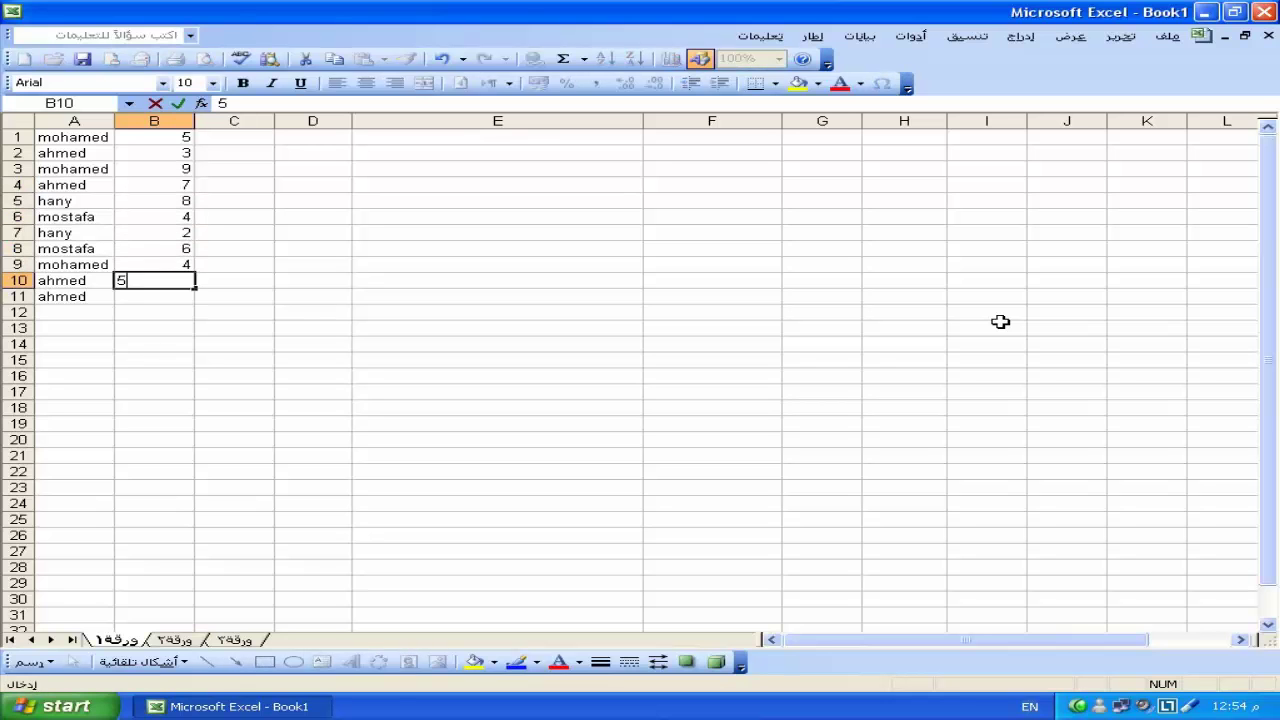
{"action": "key", "text": "Return"}
{"action": "type", "text": "17"}
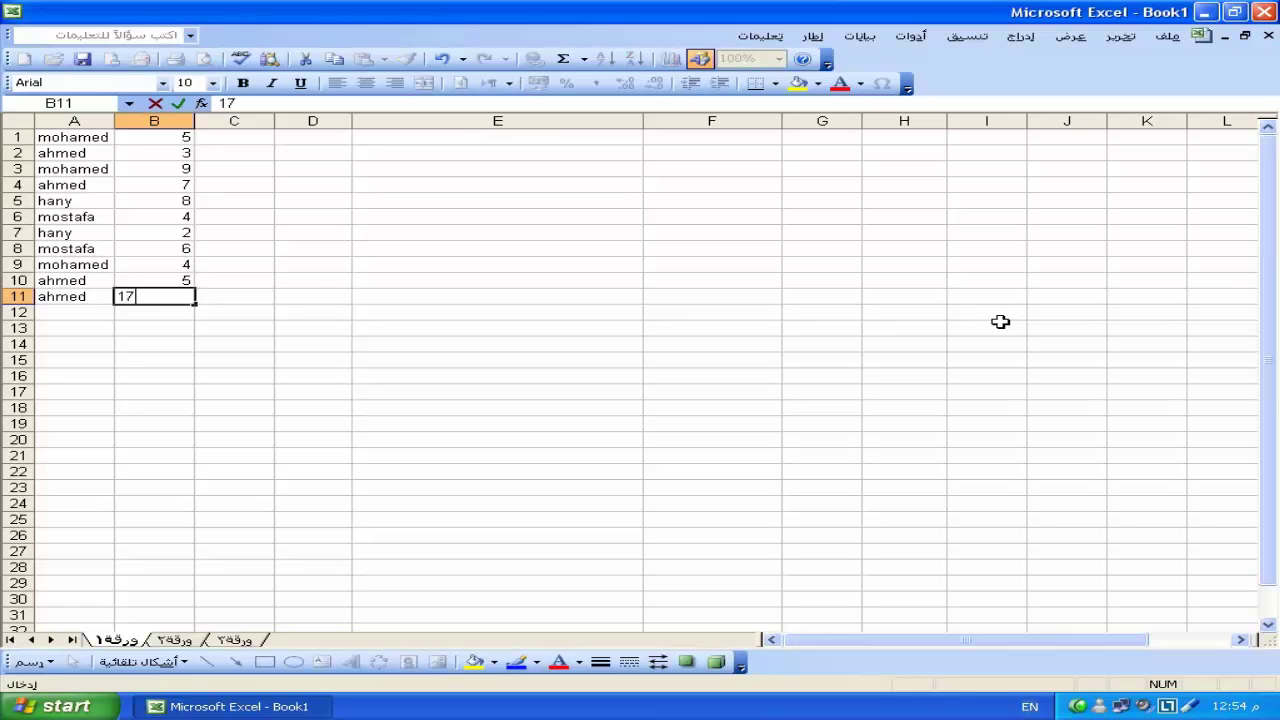
{"action": "key", "text": "Return"}
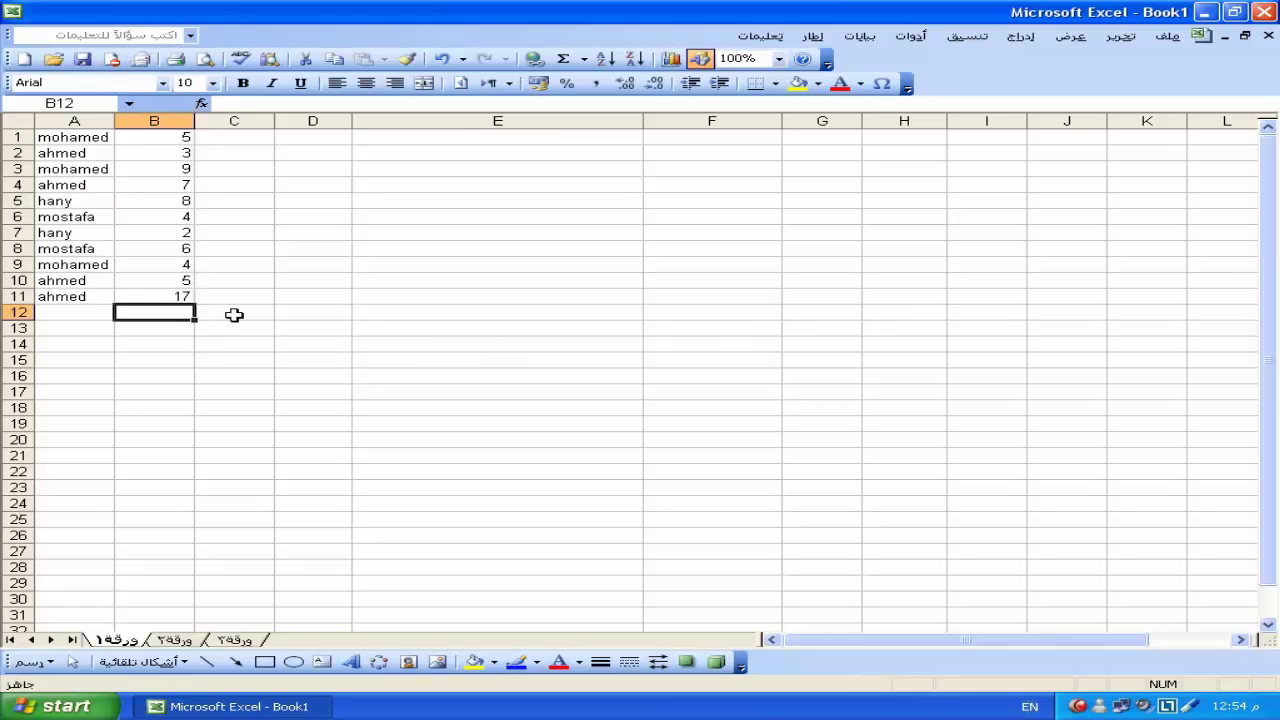
Step: Start typing a label for the total in D14
{"action": "left_click", "coordinate": [314, 344]}
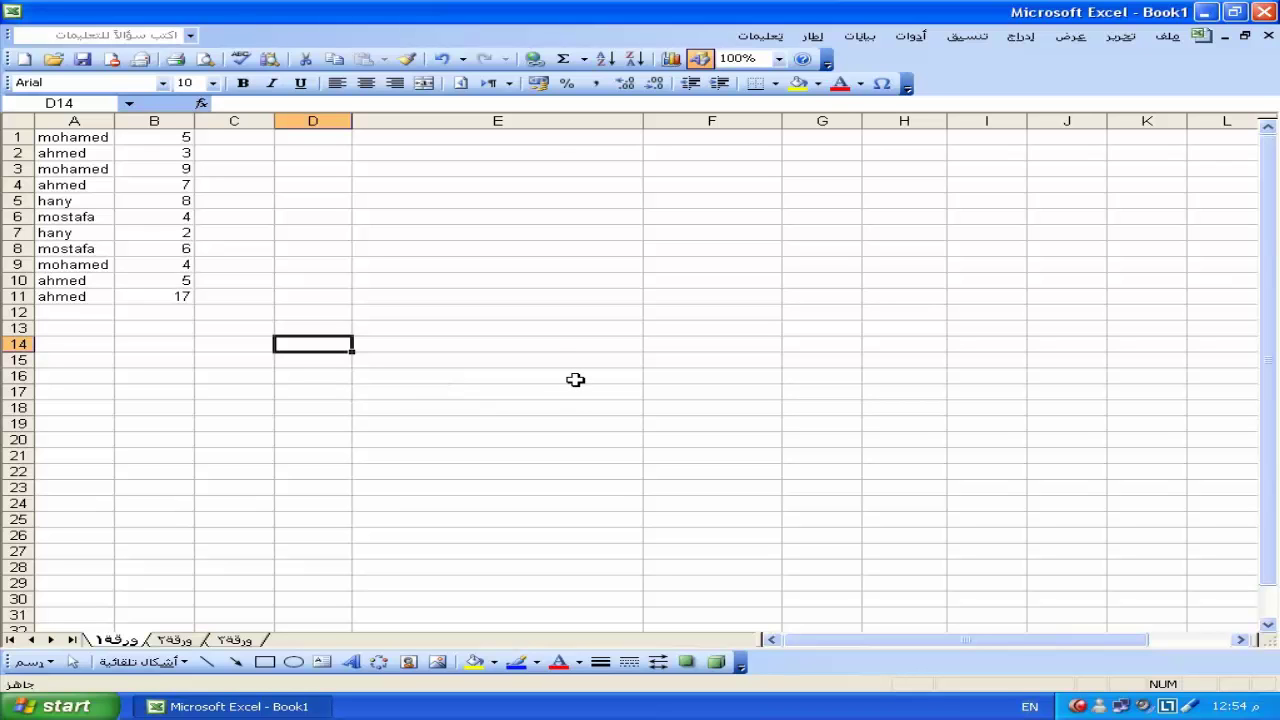
{"action": "type", "text": "Ahm"}
{"action": "key", "text": "BackSpace"}
{"action": "key", "text": "BackSpace"}
{"action": "key", "text": "BackSpace"}
{"action": "type", "text": "Han"}
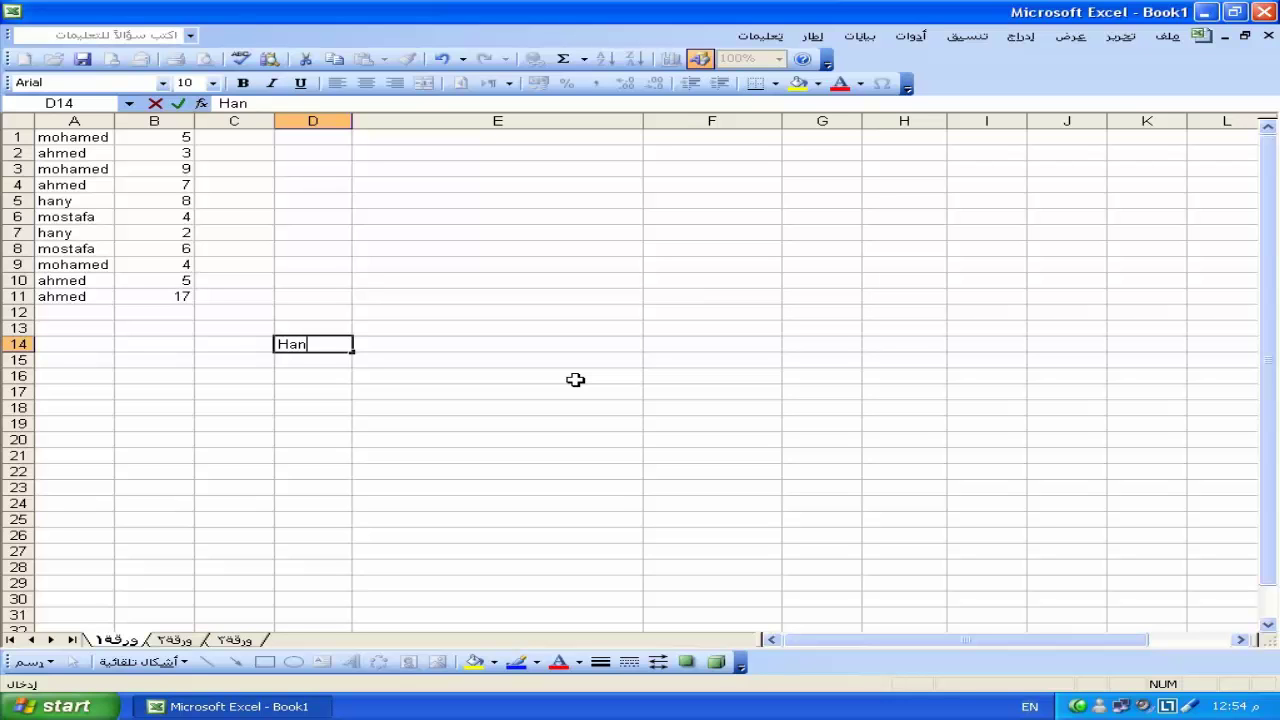
{"action": "type", "text": "nb"}
{"action": "type", "text": "St"}
{"action": "type", "text": "ock"}
Step: Finish the D14 label as 'Hany in Stock=' and widen column D to fit it
{"action": "key", "text": "BackSpace"}
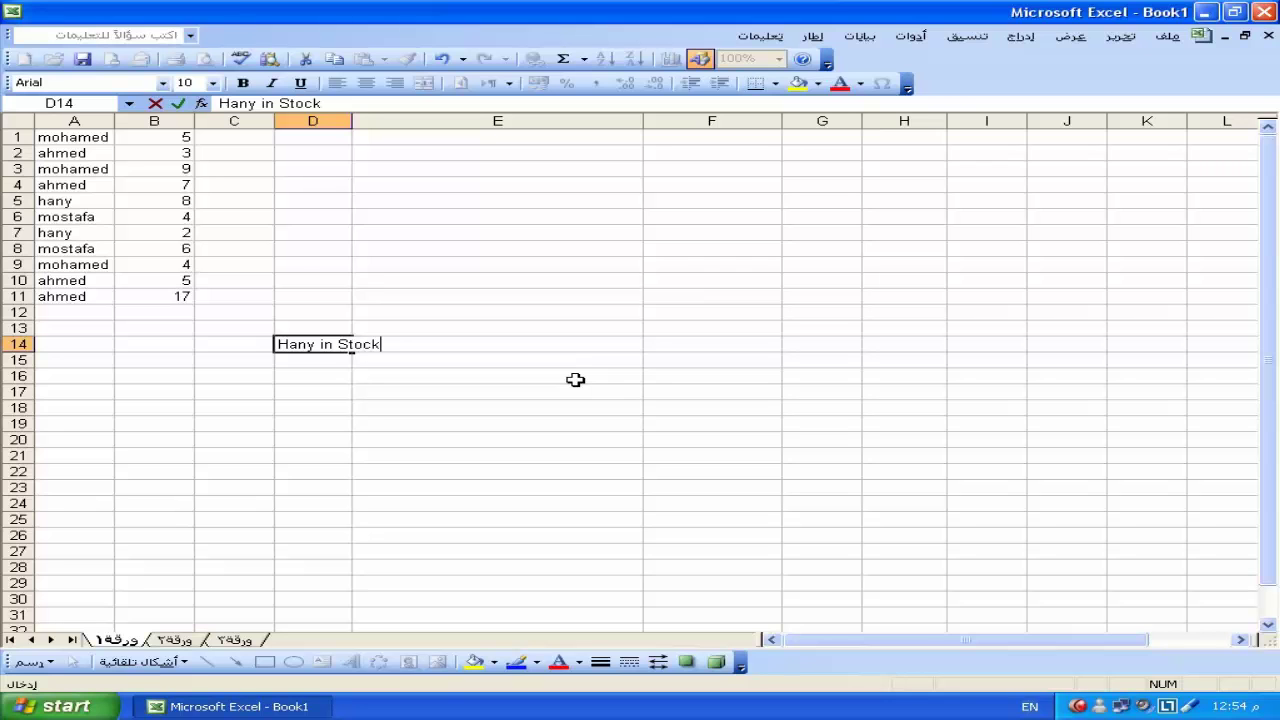
{"action": "type", "text": "="}
{"action": "key", "text": "Return"}
{"action": "left_click_drag", "start_coordinate": [351, 120], "coordinate": [437, 120]}
Step: Enter =SUMIF(A1:A11;"ahmed";B1:B11) in E14 to total ahmed's quantities
{"action": "left_click", "coordinate": [474, 343]}
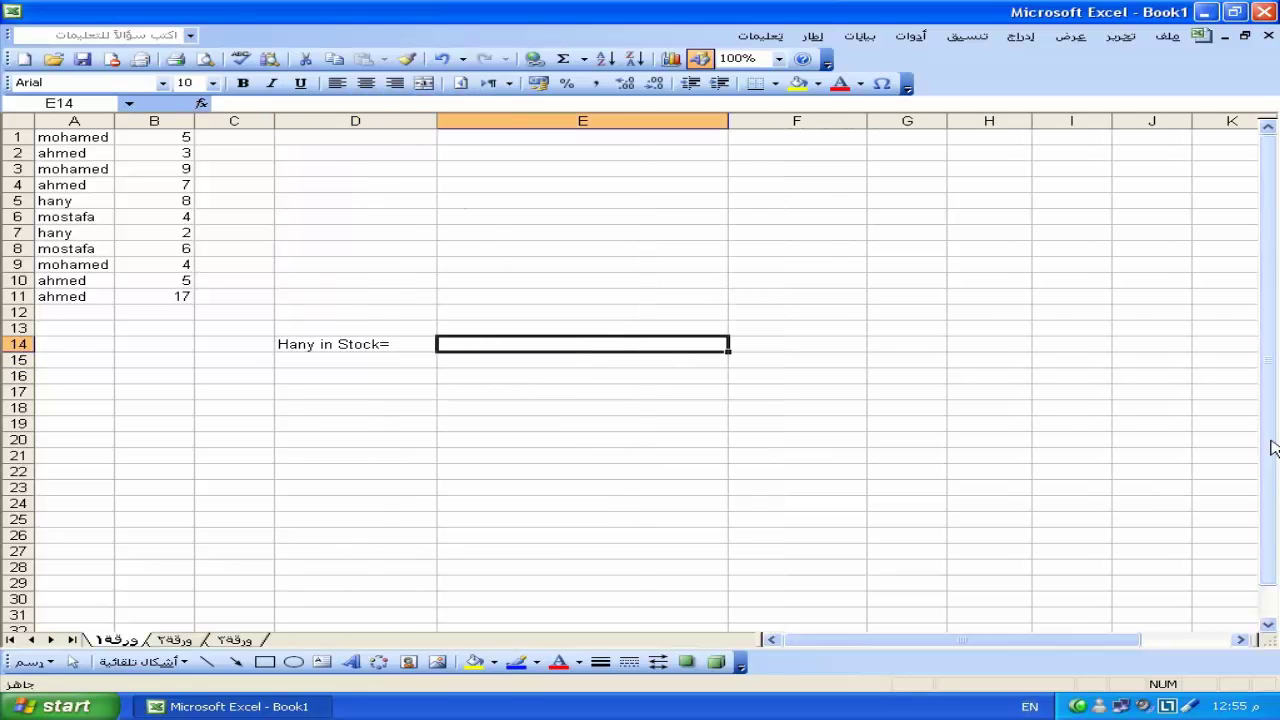
{"action": "type", "text": "=sumif("}
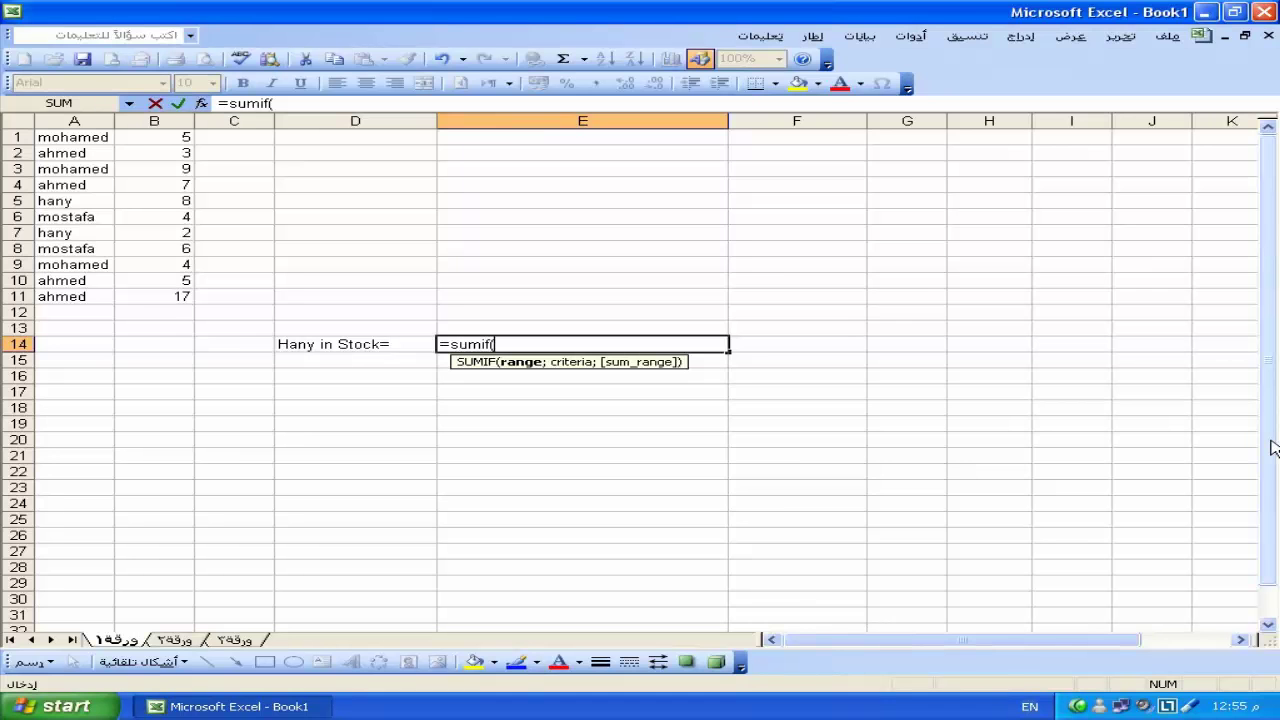
{"action": "left_click_drag", "start_coordinate": [88, 140], "coordinate": [86, 298]}
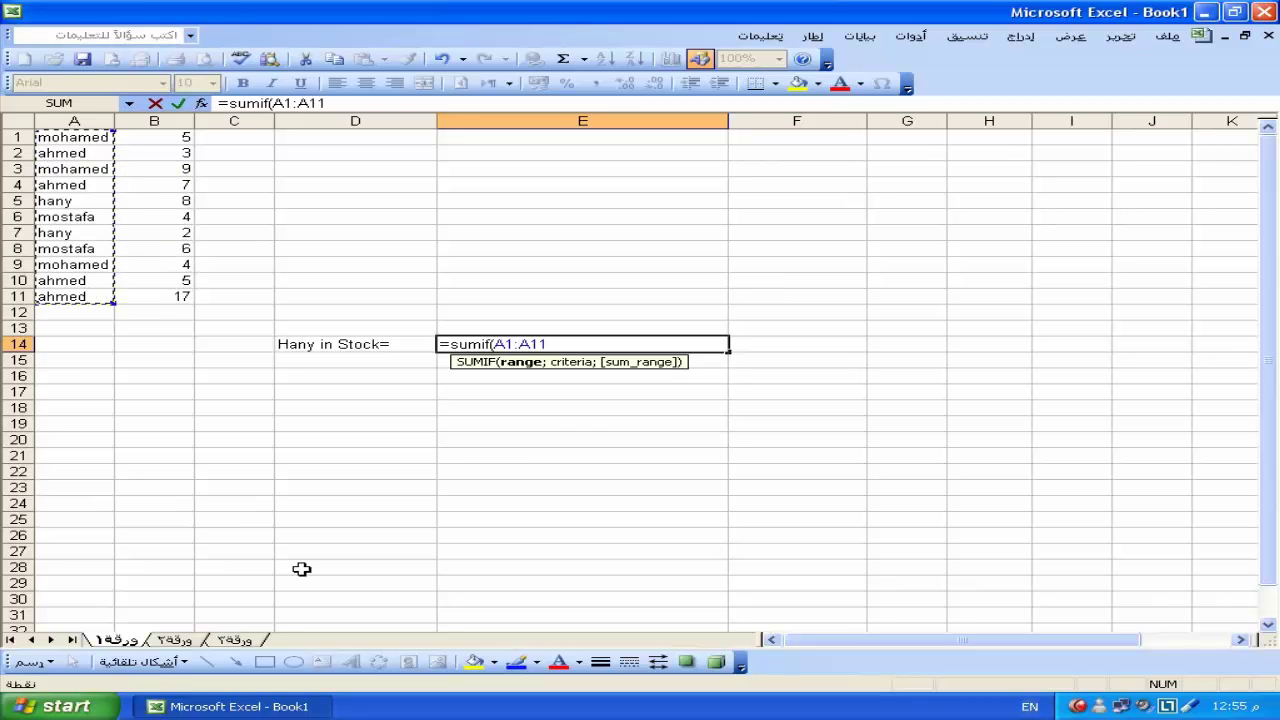
{"action": "type", "text": ";\""}
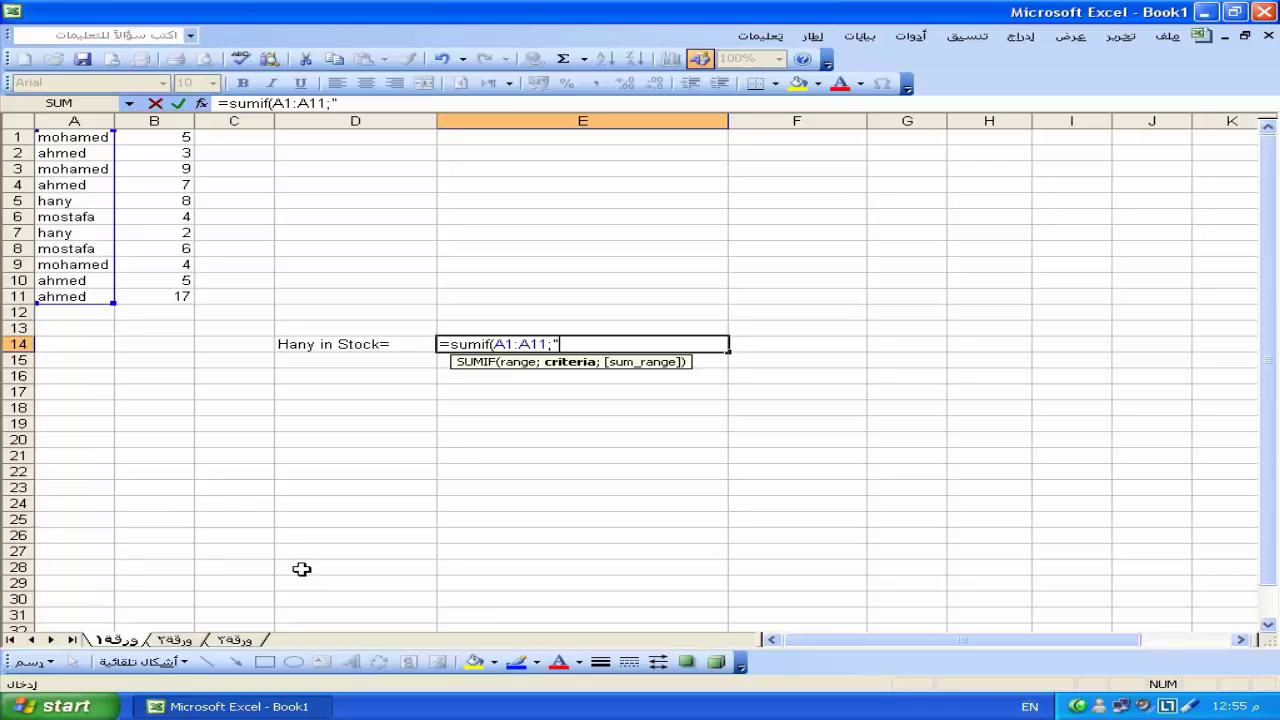
{"action": "type", "text": "ahmed\""}
{"action": "type", "text": ";"}
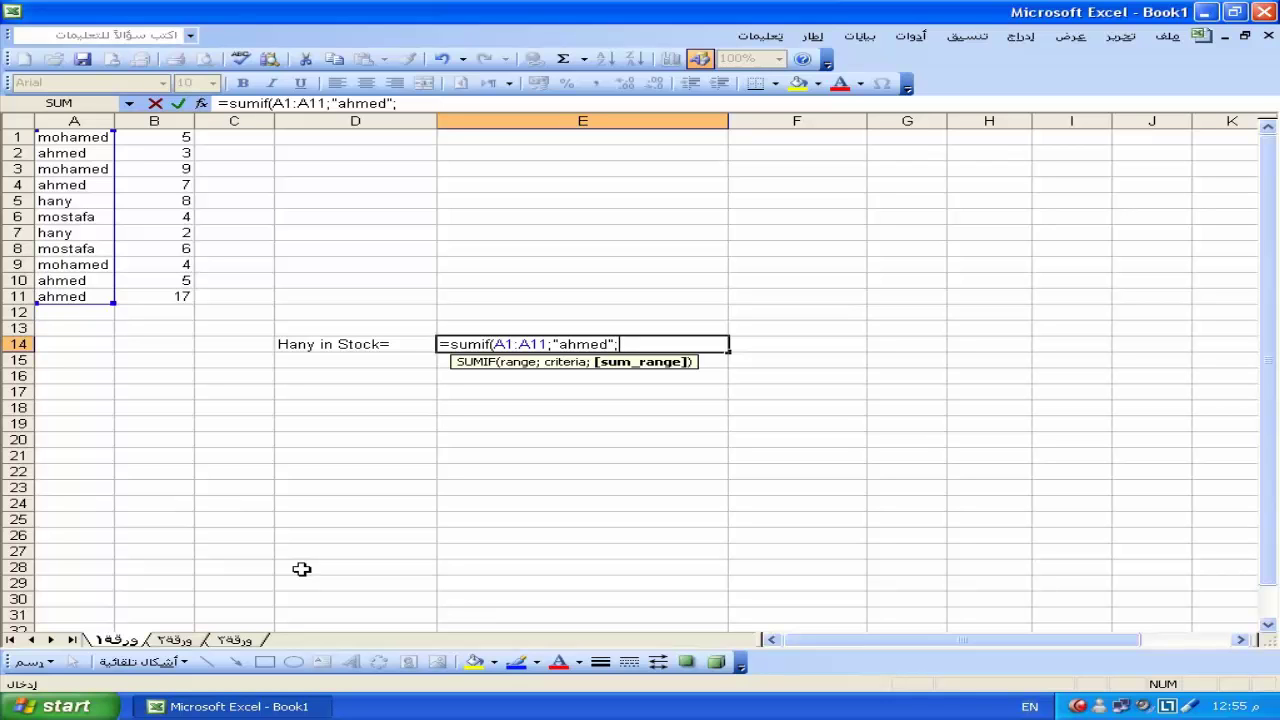
{"action": "left_click_drag", "start_coordinate": [177, 137], "coordinate": [163, 296]}
{"action": "type", "text": ")"}
{"action": "key", "text": "Return"}
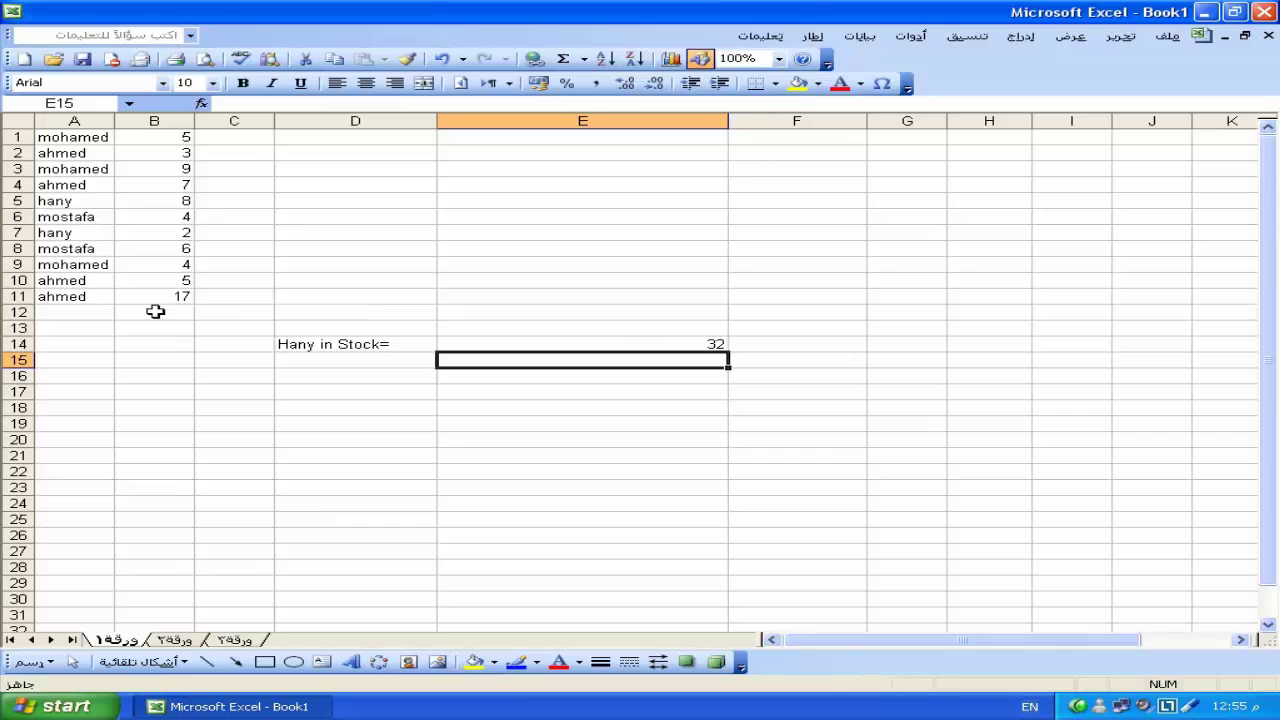
{"action": "left_click_drag", "start_coordinate": [52, 283], "coordinate": [175, 297]}
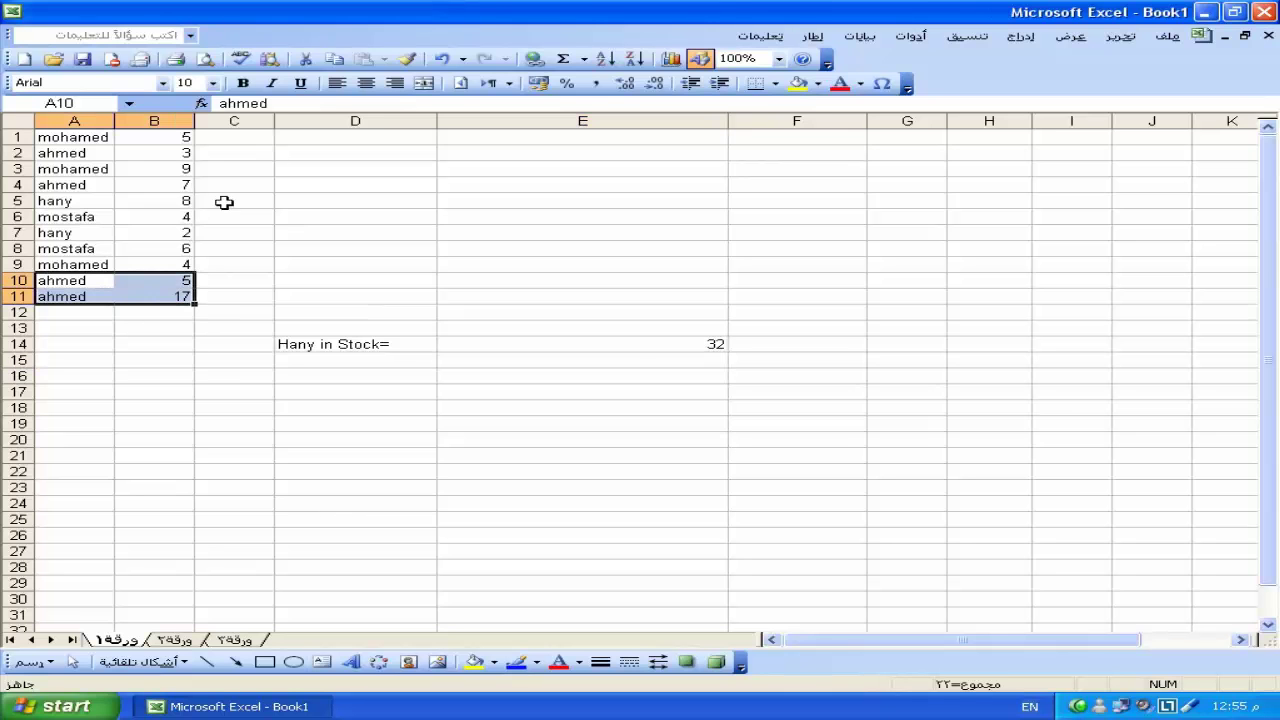
{"action": "left_click", "coordinate": [630, 345]}
{"action": "double_click", "coordinate": [631, 345]}
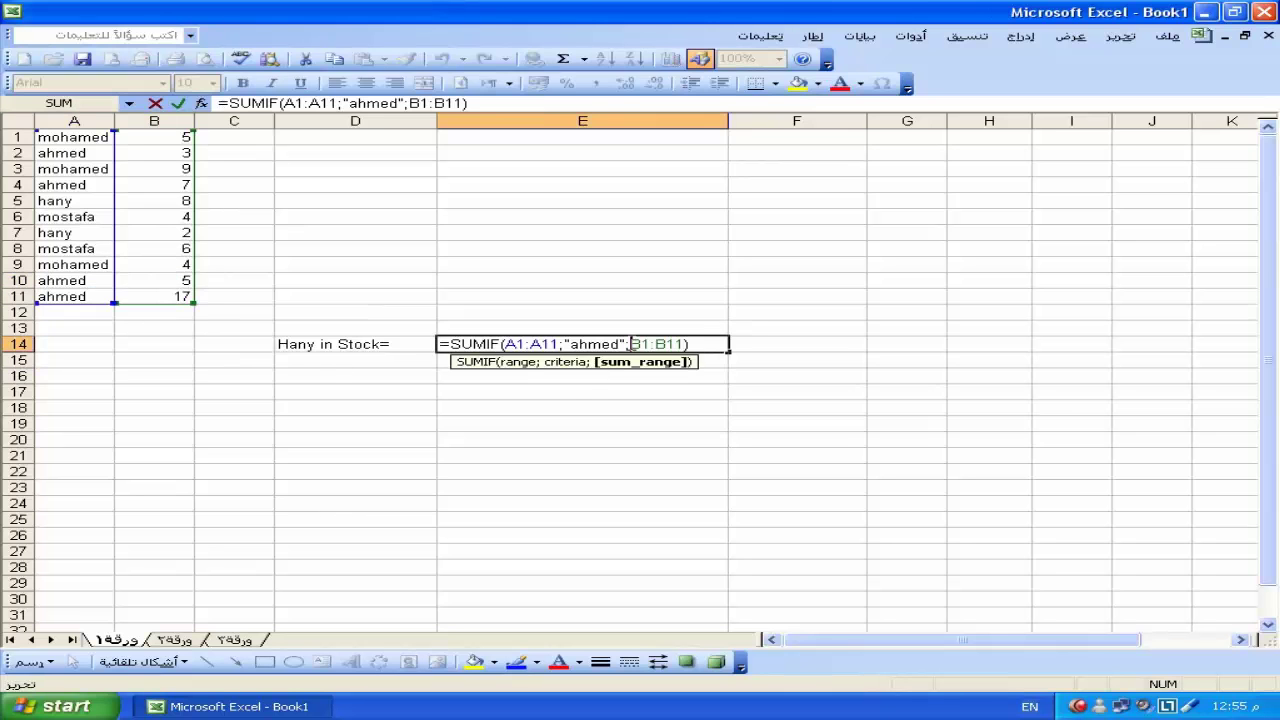
{"action": "key", "text": "Escape"}
{"action": "left_click_drag", "start_coordinate": [44, 283], "coordinate": [168, 296]}
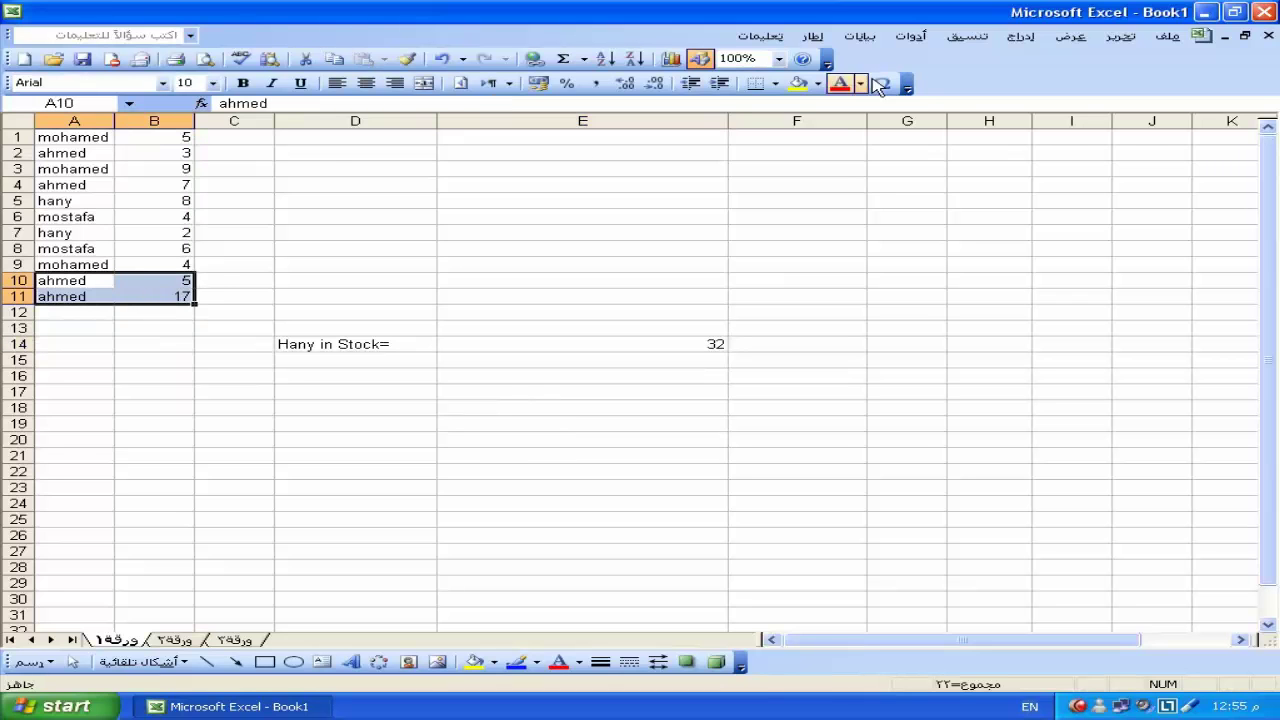
{"action": "left_click", "coordinate": [797, 83]}
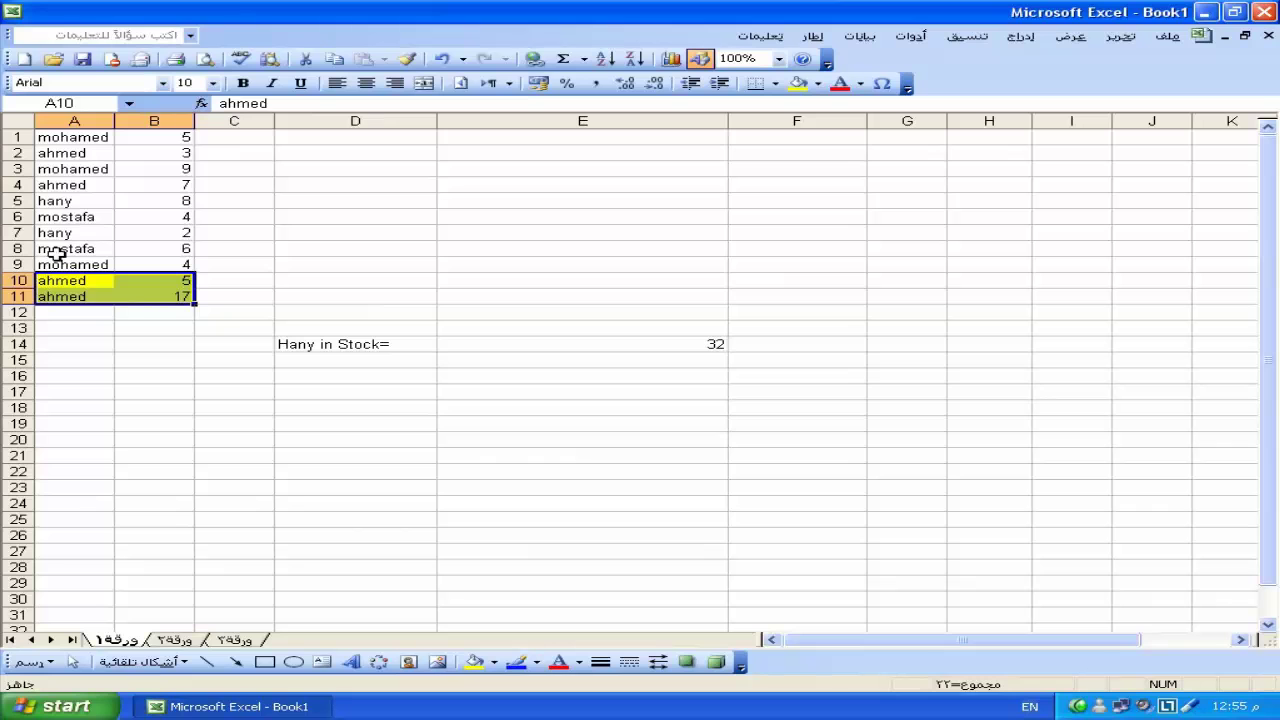
{"action": "left_click_drag", "start_coordinate": [58, 188], "coordinate": [165, 188]}
{"action": "left_click_drag", "start_coordinate": [58, 152], "coordinate": [165, 152]}
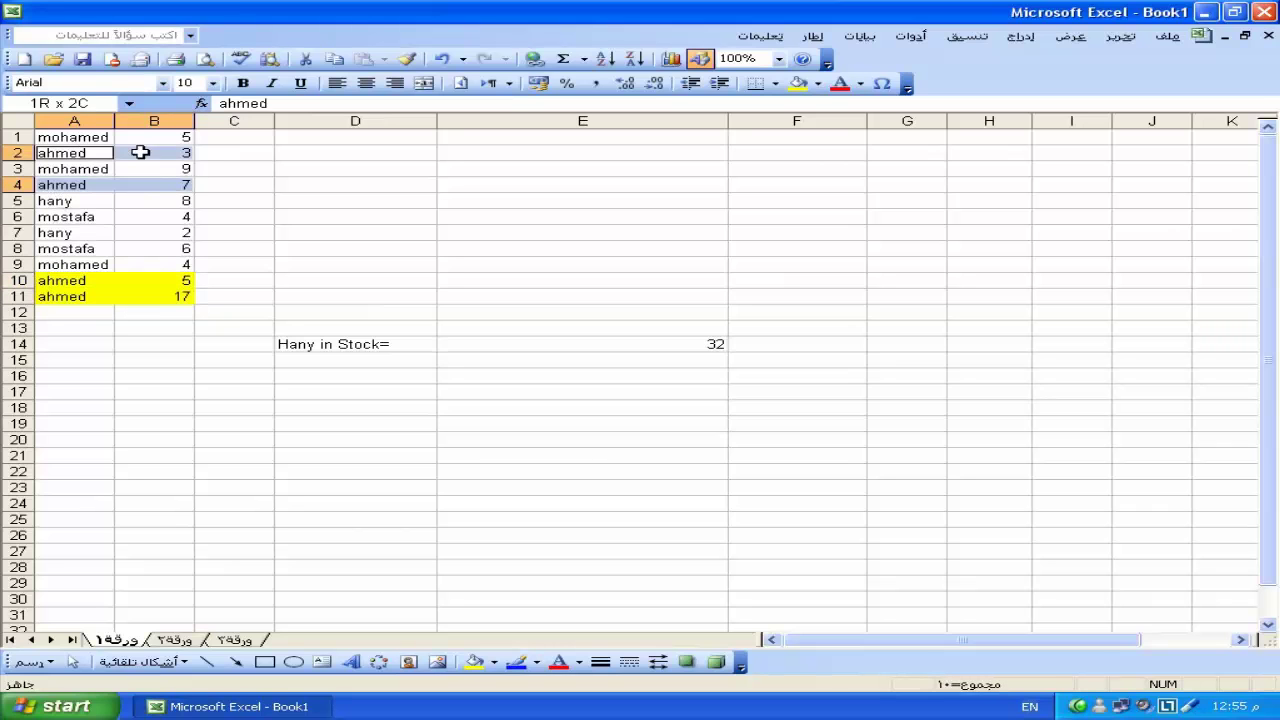
{"action": "left_click", "coordinate": [797, 83]}
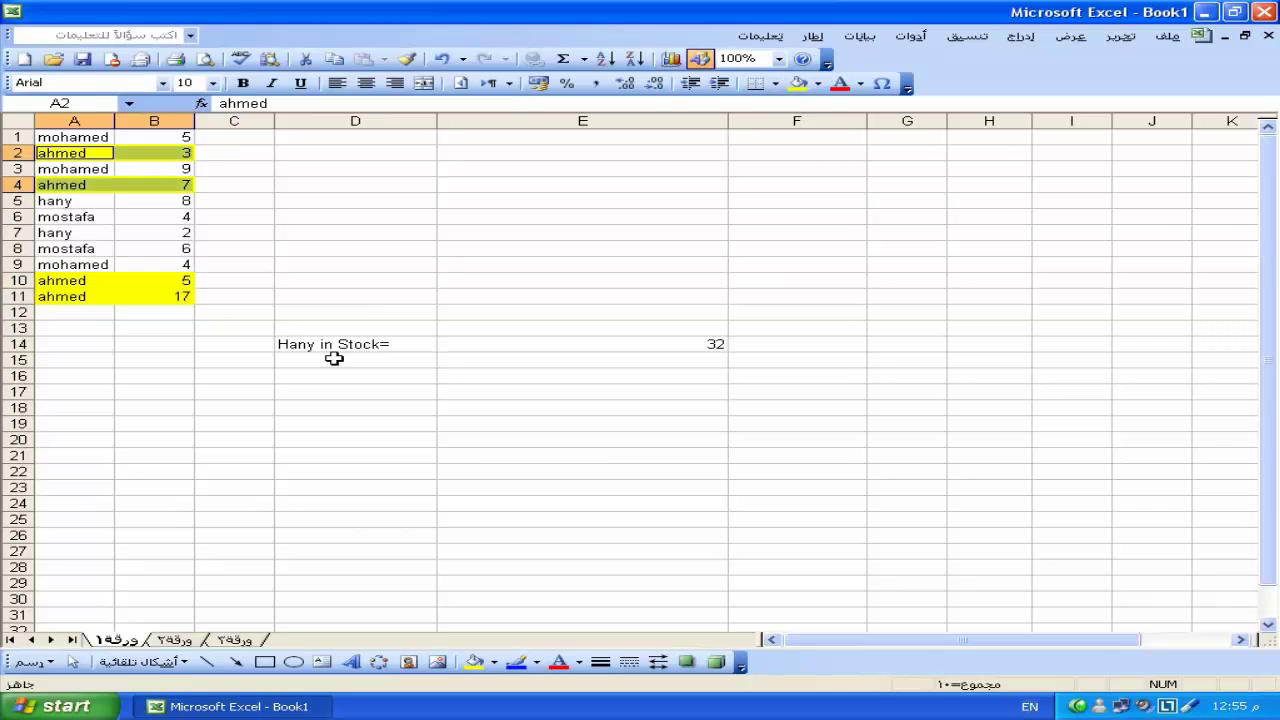
{"action": "left_click", "coordinate": [334, 358]}
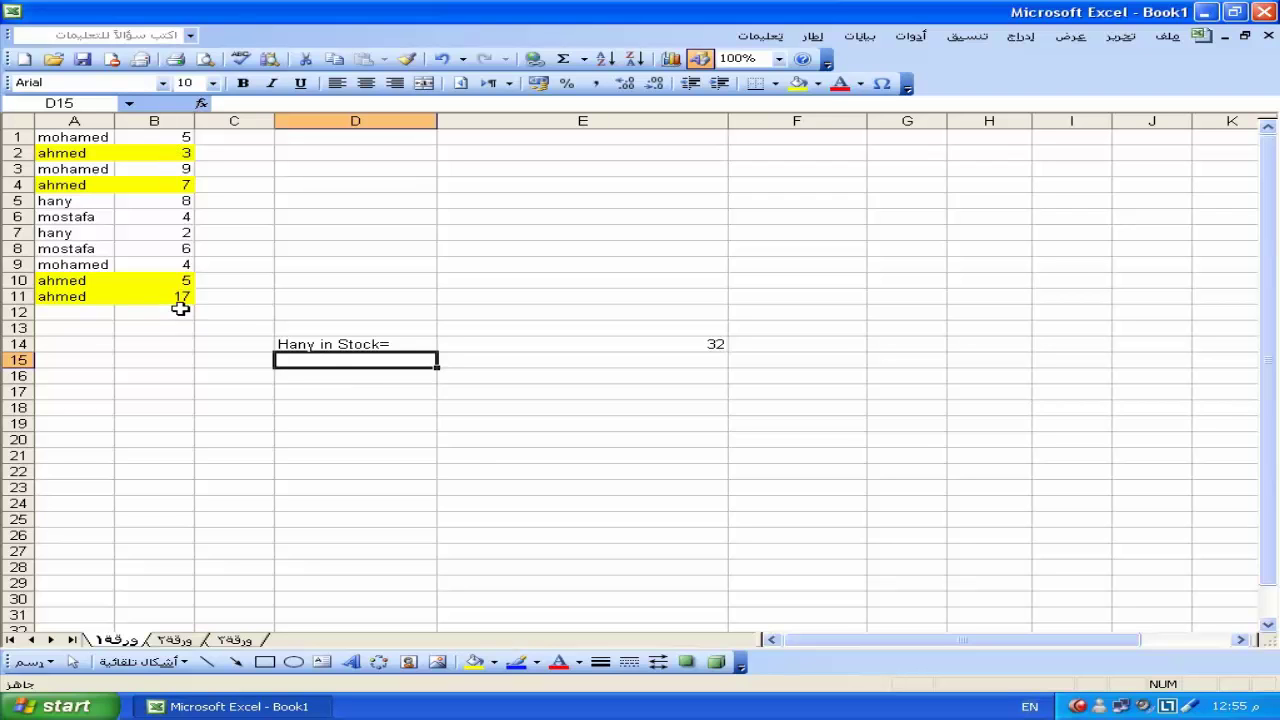
{"action": "left_click", "coordinate": [706, 343]}
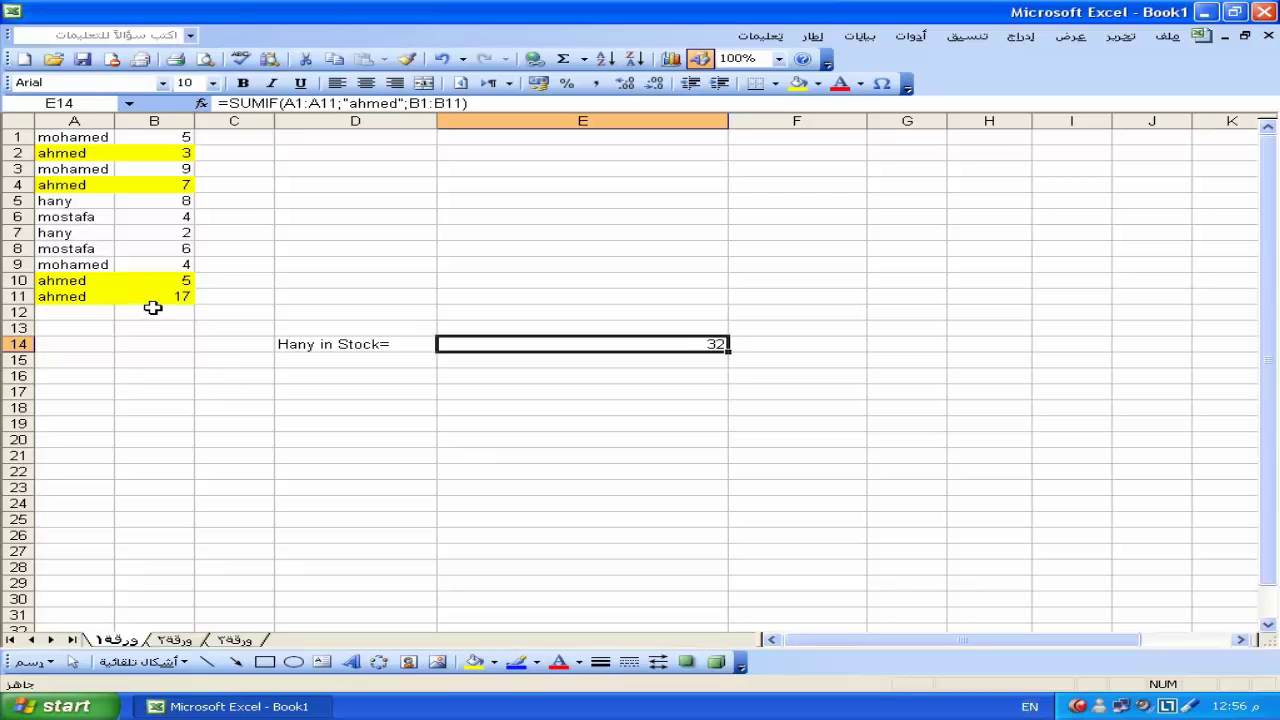
{"action": "key", "text": "Down"}
{"action": "key", "text": "Down"}
{"action": "key", "text": "Down"}
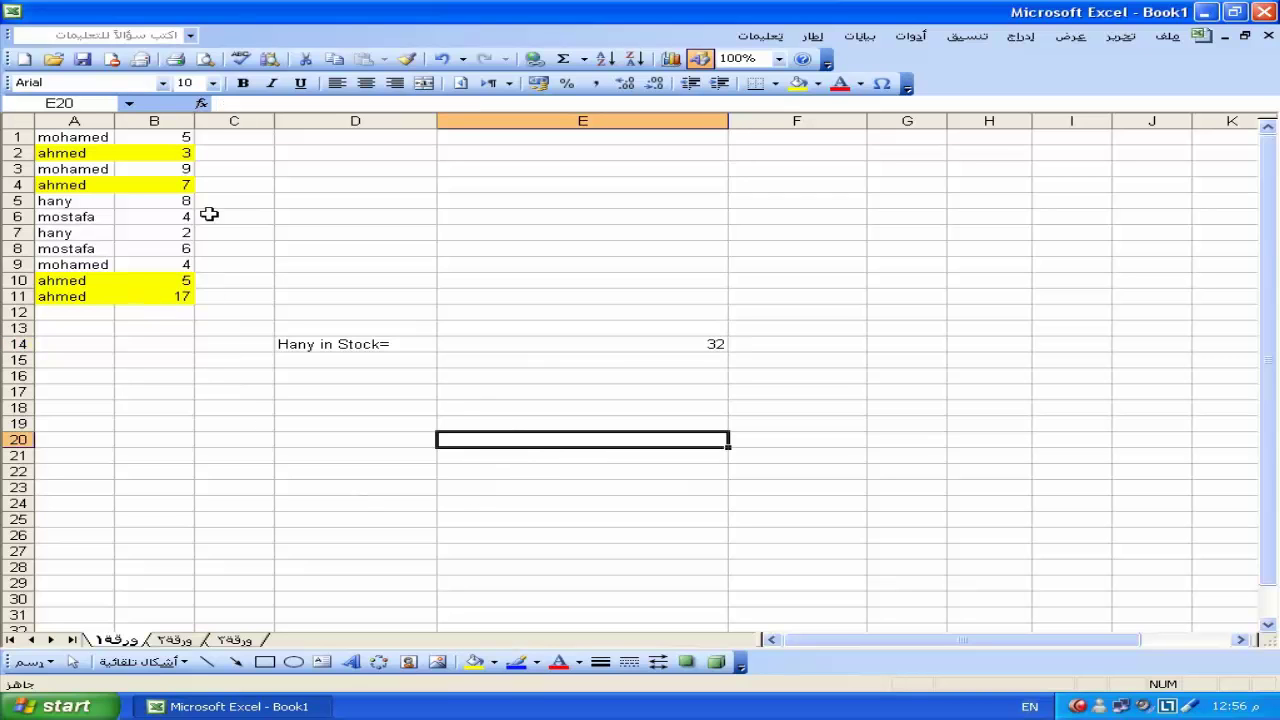
Step: Change the D14 label from 'Hany in Stock=' to 'ahmed in Stock='
{"action": "mouse_move", "coordinate": [236, 142]}
{"action": "left_mouse_down"}
{"action": "mouse_move", "coordinate": [250, 157]}
{"action": "mouse_move", "coordinate": [251, 297]}
{"action": "left_mouse_up"}
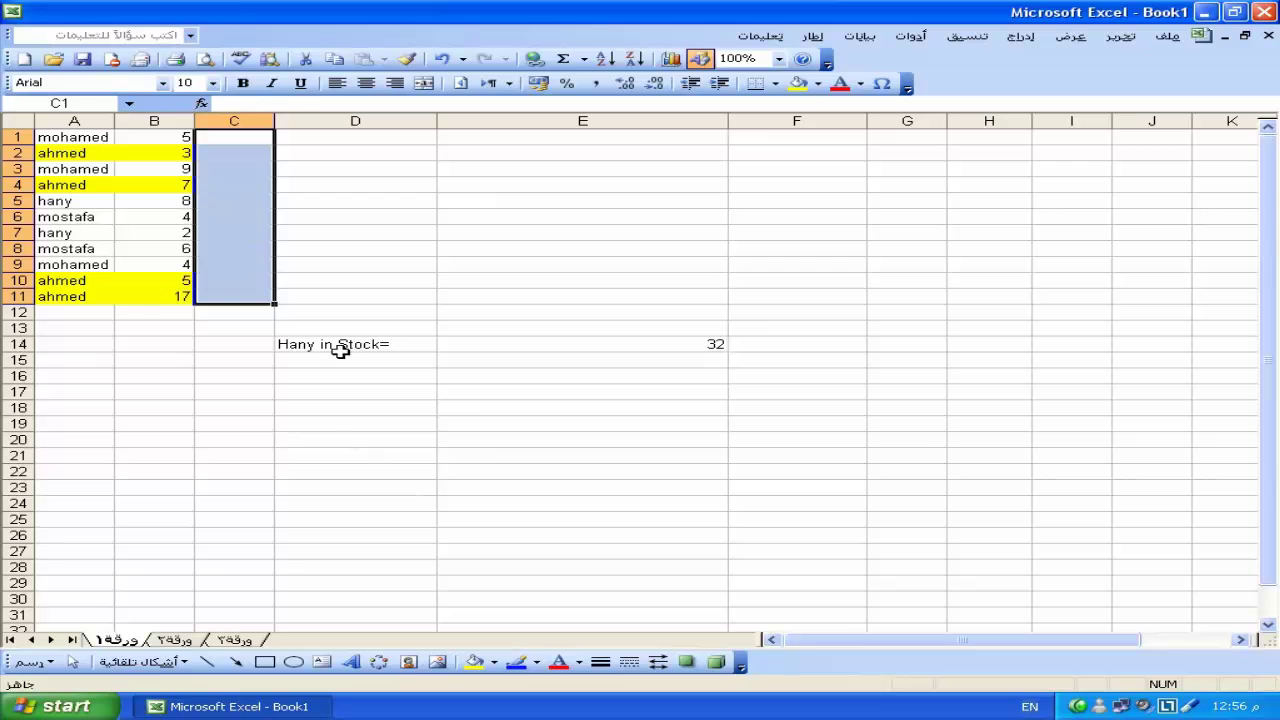
{"action": "double_click", "coordinate": [302, 344]}
{"action": "left_click_drag", "start_coordinate": [315, 344], "coordinate": [240, 344]}
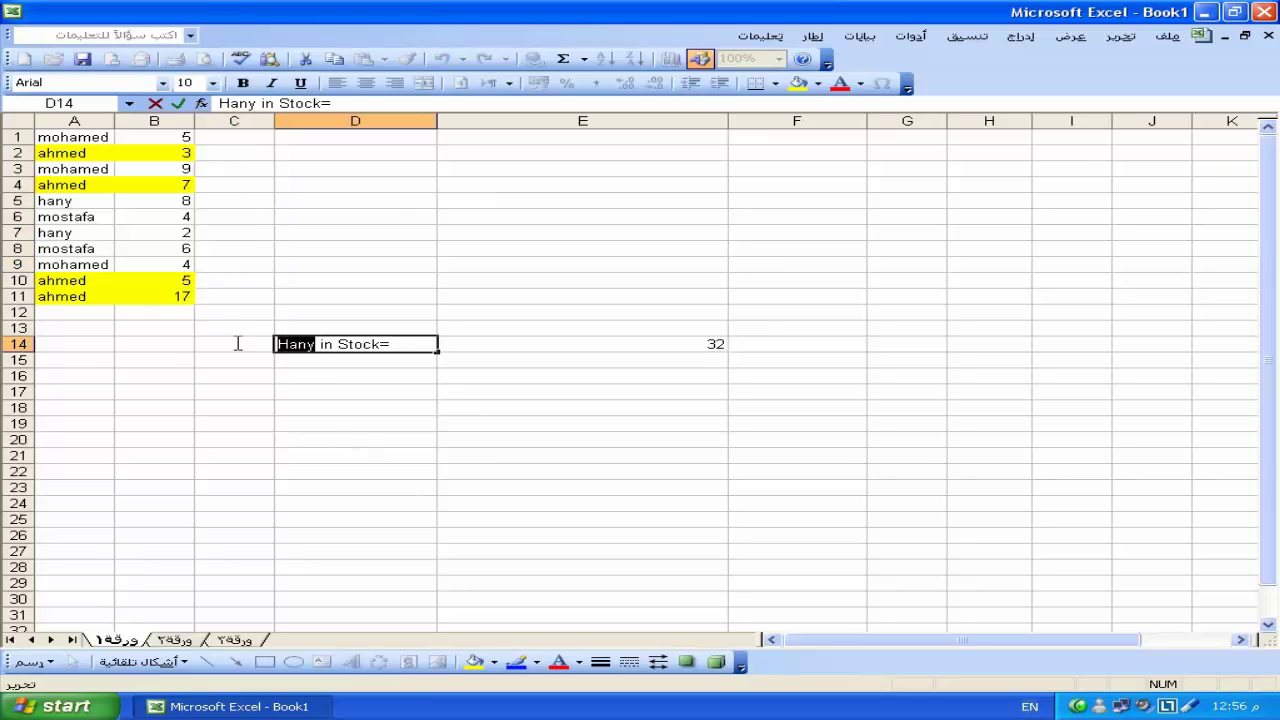
{"action": "type", "text": "a"}
{"action": "type", "text": "hmed"}
{"action": "key", "text": "Return"}
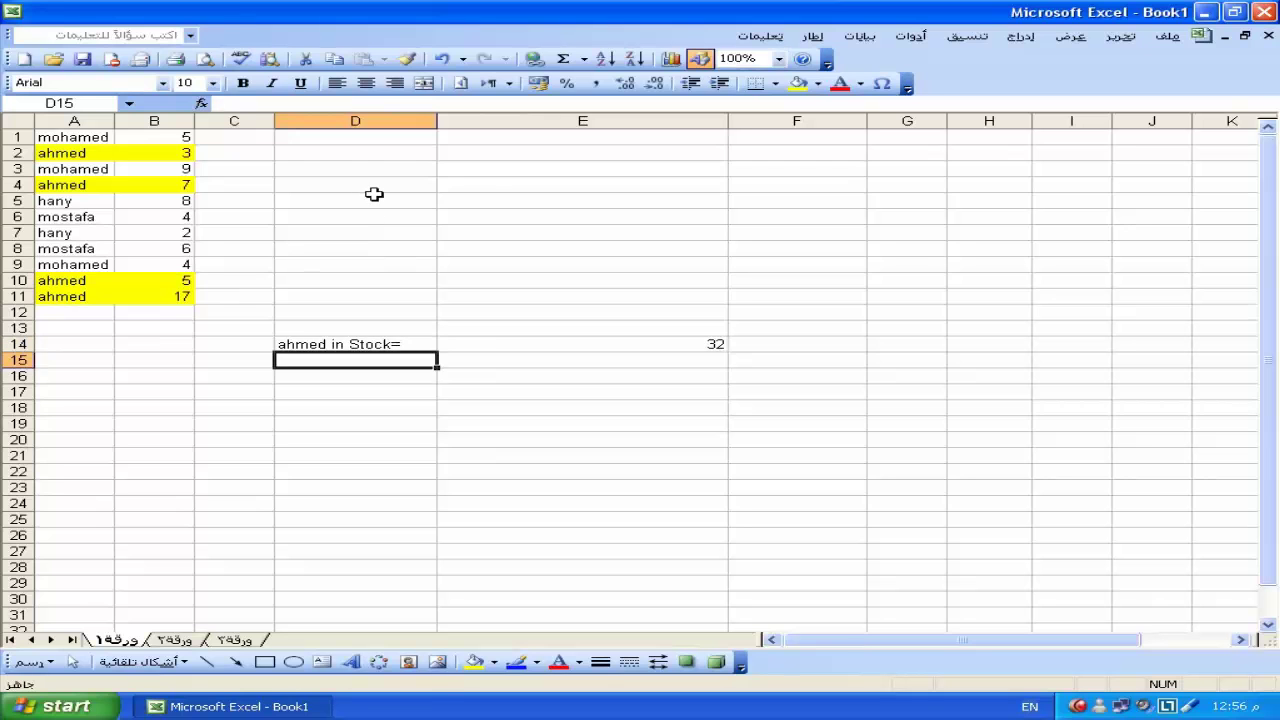
Step: Fill C1:C11 with 5, 9, 7, 3, 9, 40, 30, 50, 10, 30, 60
{"action": "left_click", "coordinate": [245, 138]}
{"action": "type", "text": "5"}
{"action": "key", "text": "Return"}
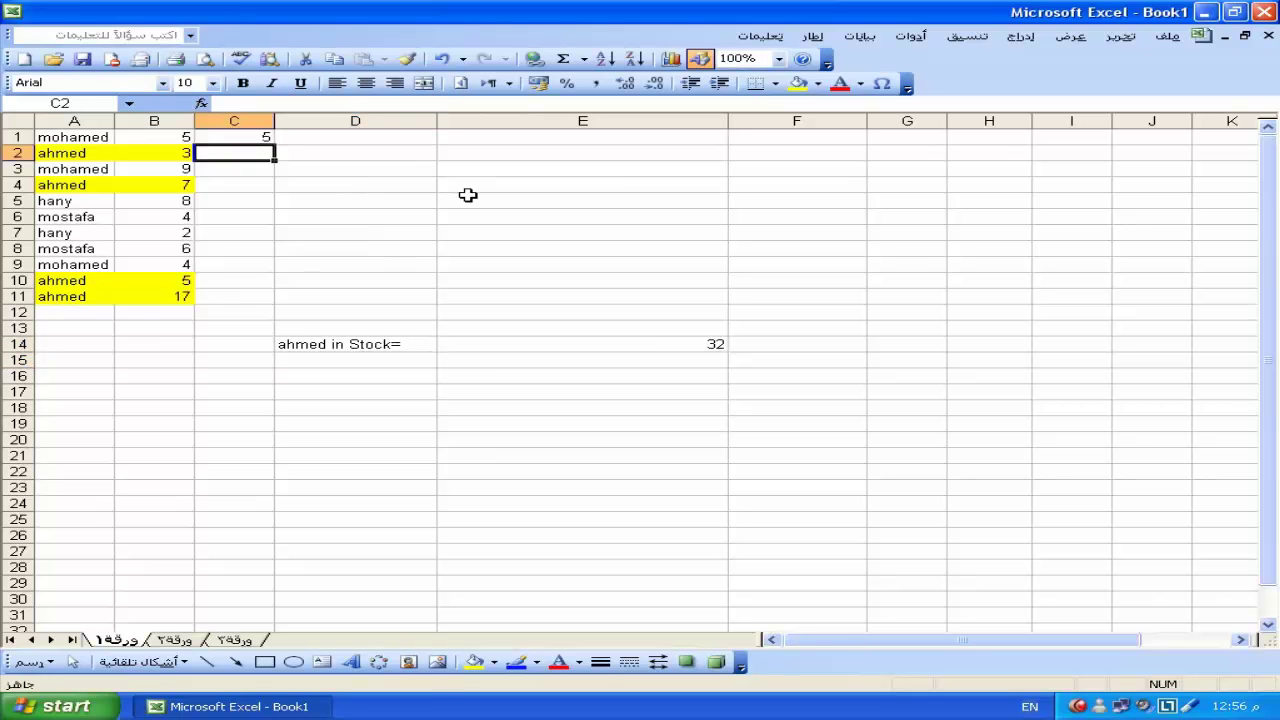
{"action": "type", "text": "9"}
{"action": "key", "text": "Return"}
{"action": "type", "text": "7"}
{"action": "key", "text": "Return"}
{"action": "type", "text": "3"}
{"action": "key", "text": "Return"}
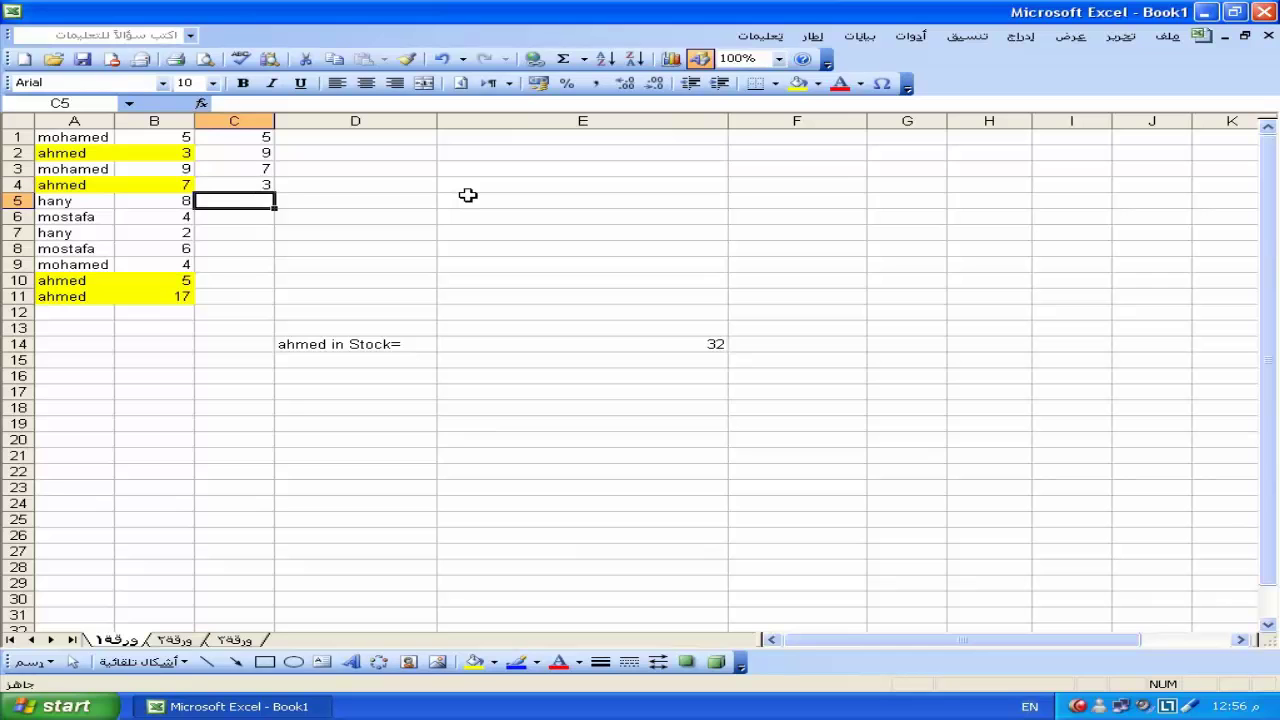
{"action": "type", "text": "9"}
{"action": "key", "text": "Return"}
{"action": "type", "text": "40"}
{"action": "key", "text": "Return"}
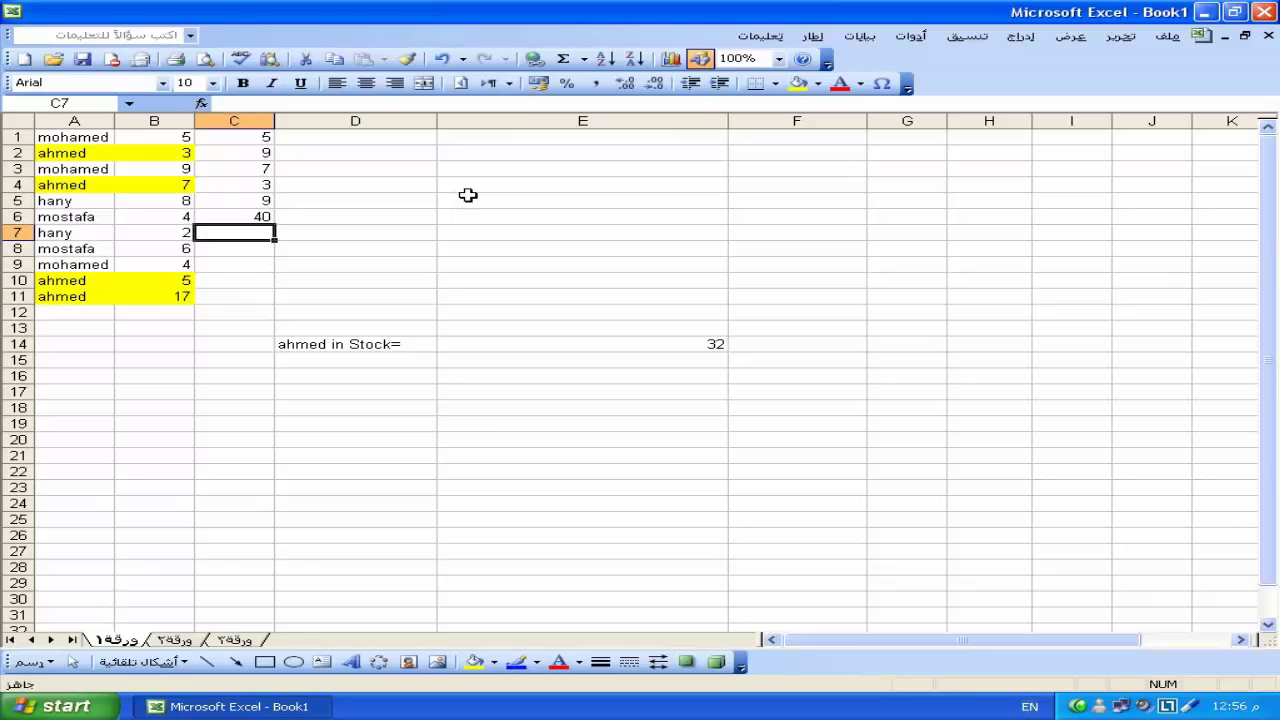
{"action": "type", "text": "30"}
{"action": "key", "text": "Return"}
{"action": "type", "text": "50"}
{"action": "key", "text": "Return"}
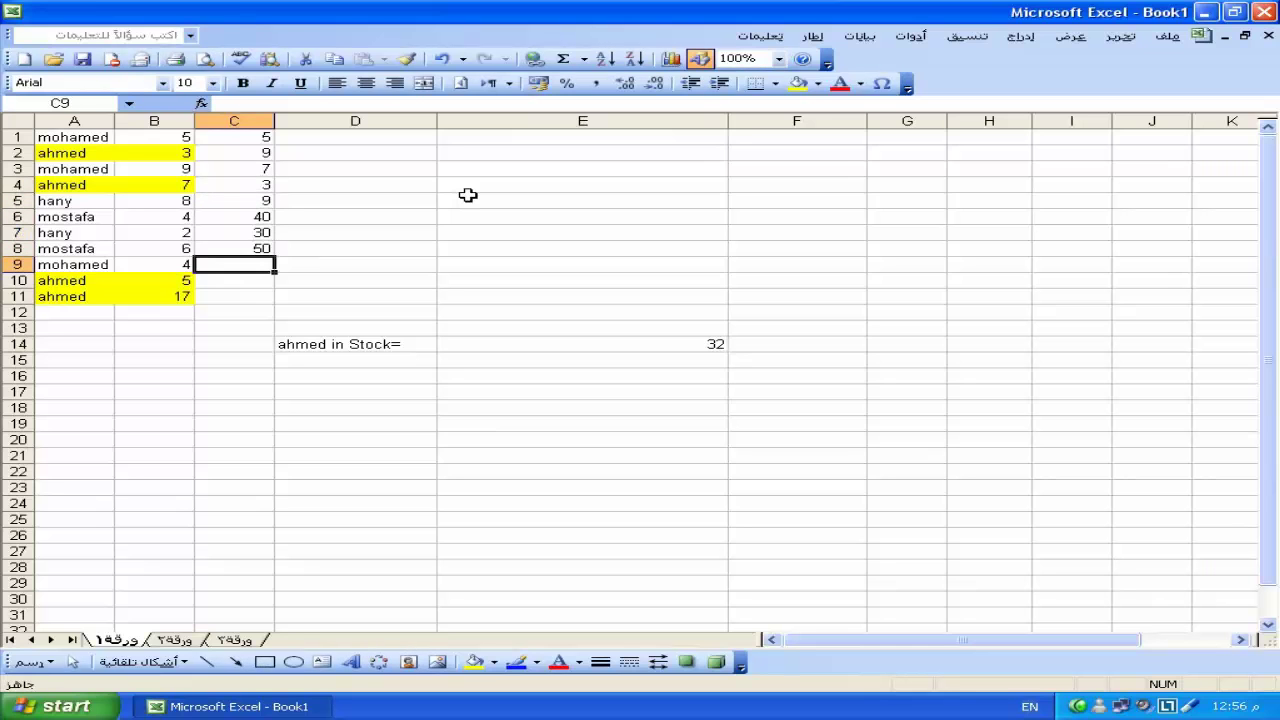
{"action": "type", "text": "10"}
{"action": "key", "text": "Return"}
{"action": "type", "text": "30"}
{"action": "key", "text": "Return"}
{"action": "type", "text": "60"}
{"action": "key", "text": "Return"}
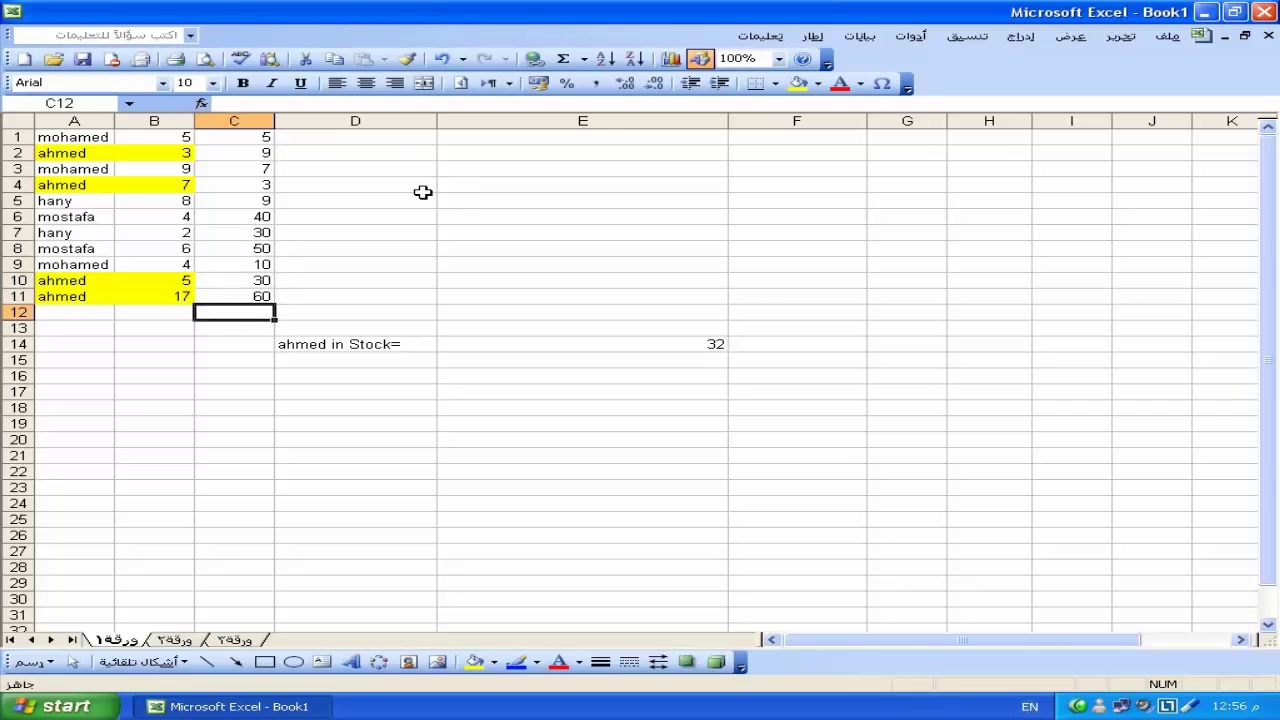
{"action": "left_click", "coordinate": [378, 140]}
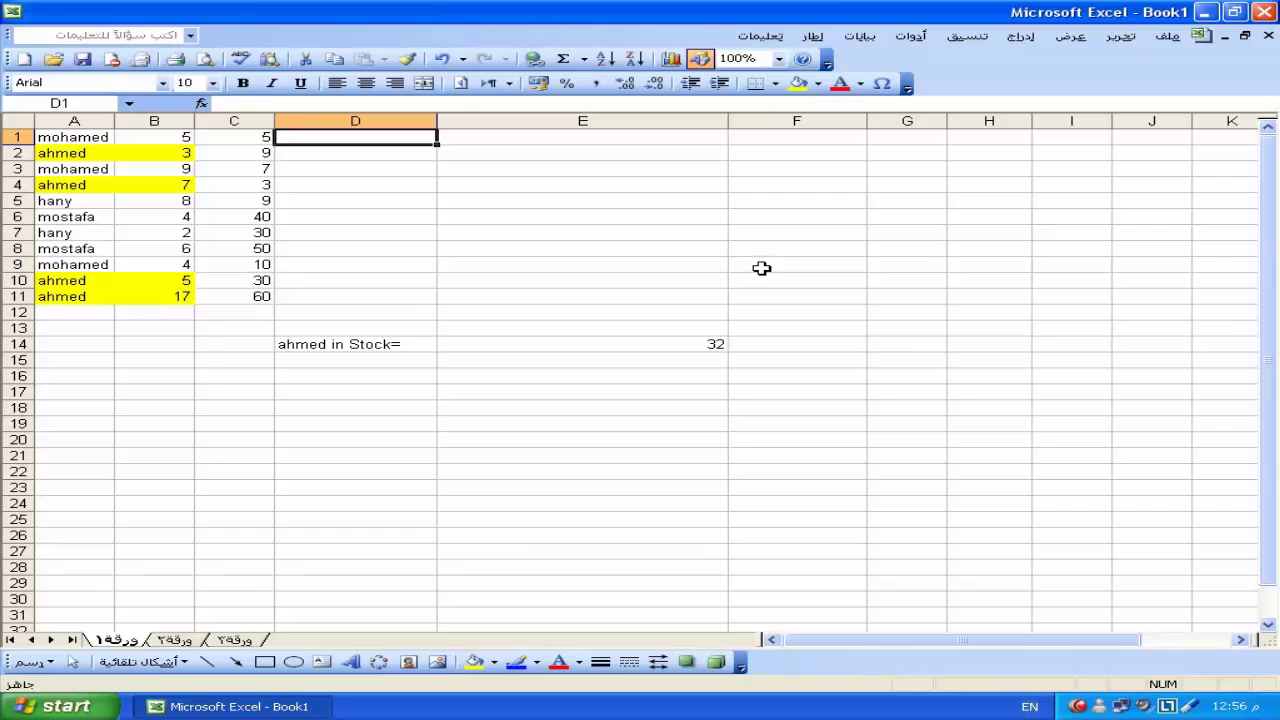
Step: Enter a VLOOKUP in E13 looking up 5 in B1:C11 and returning column 2
{"action": "type", "text": "="}
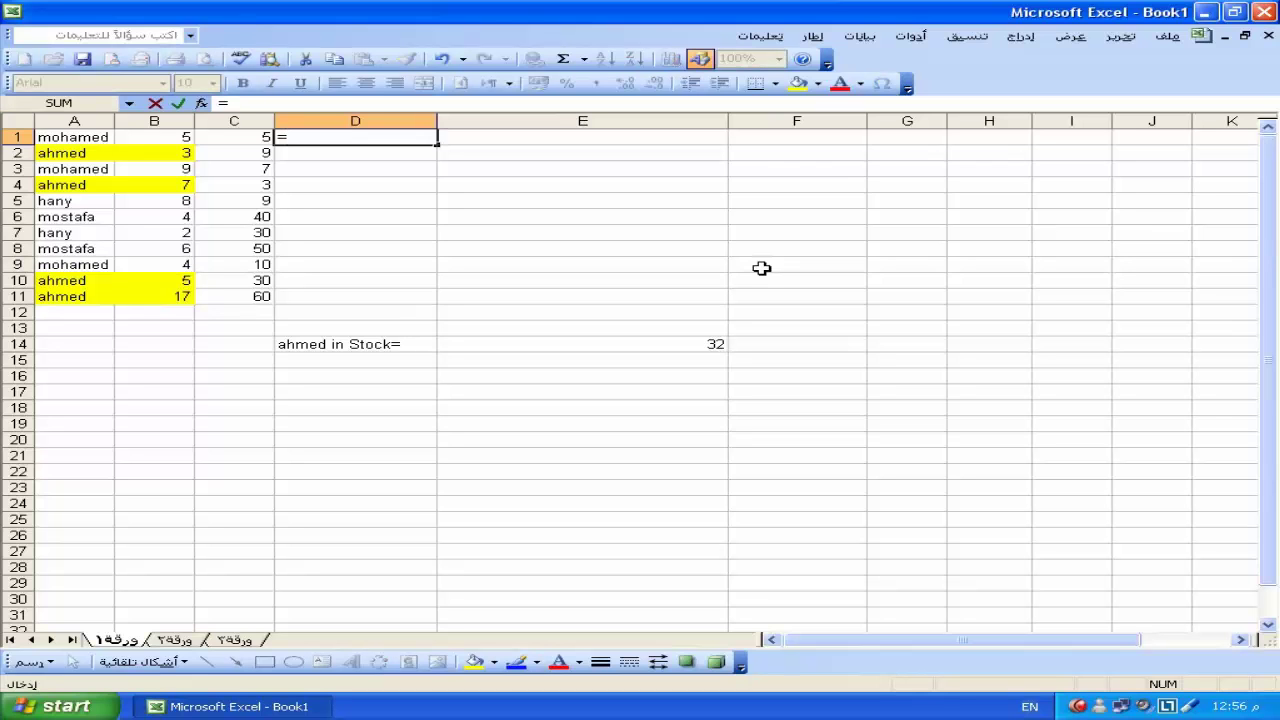
{"action": "key", "text": "Escape"}
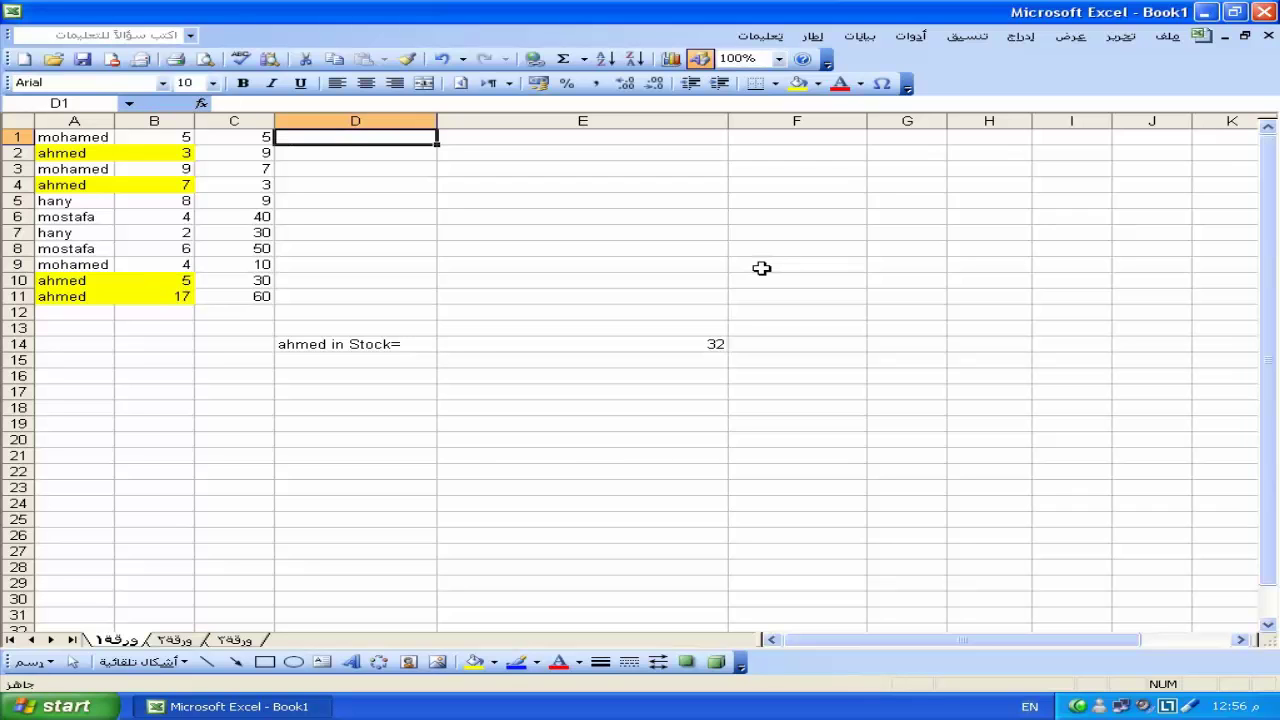
{"action": "left_click", "coordinate": [502, 327]}
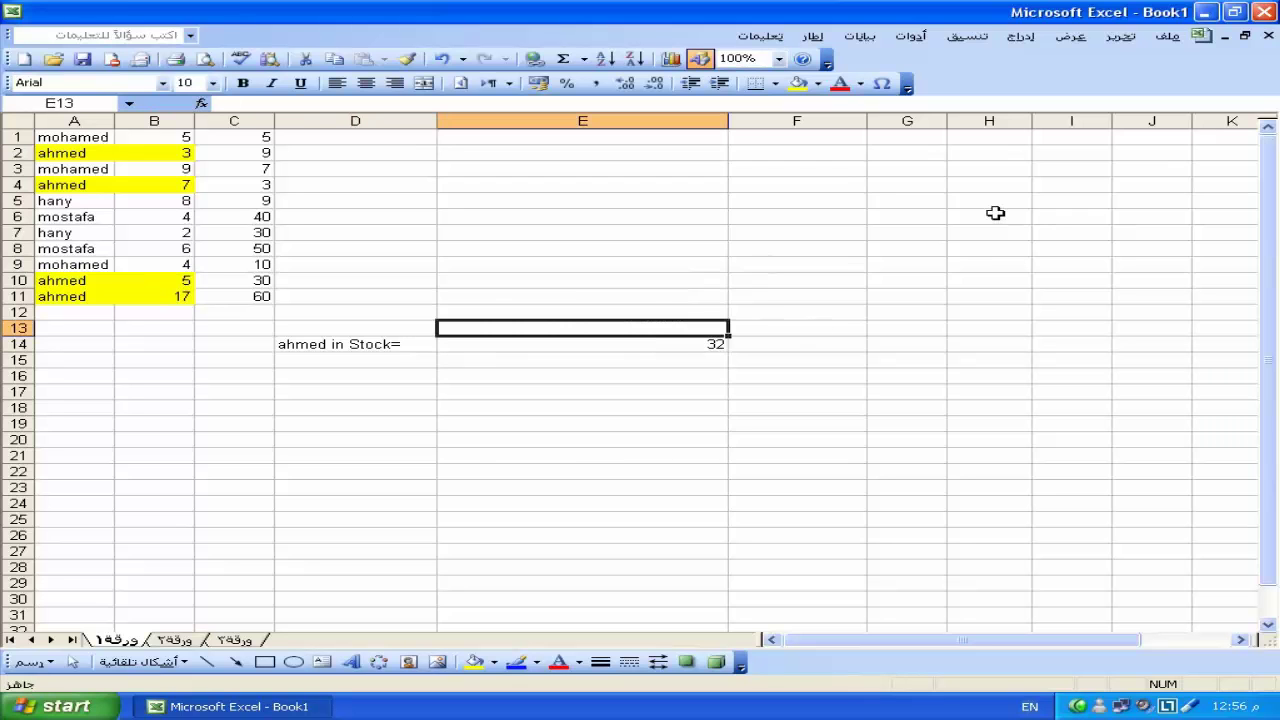
{"action": "type", "text": "="}
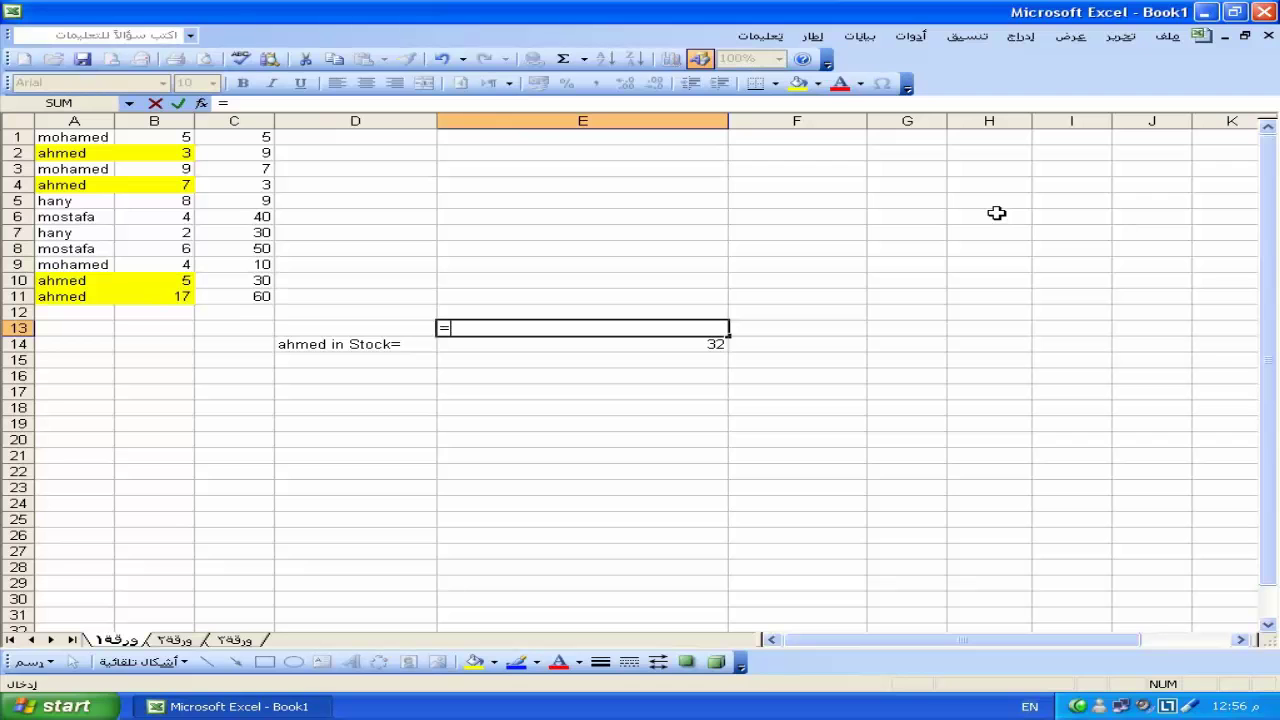
{"action": "type", "text": "vlookup("}
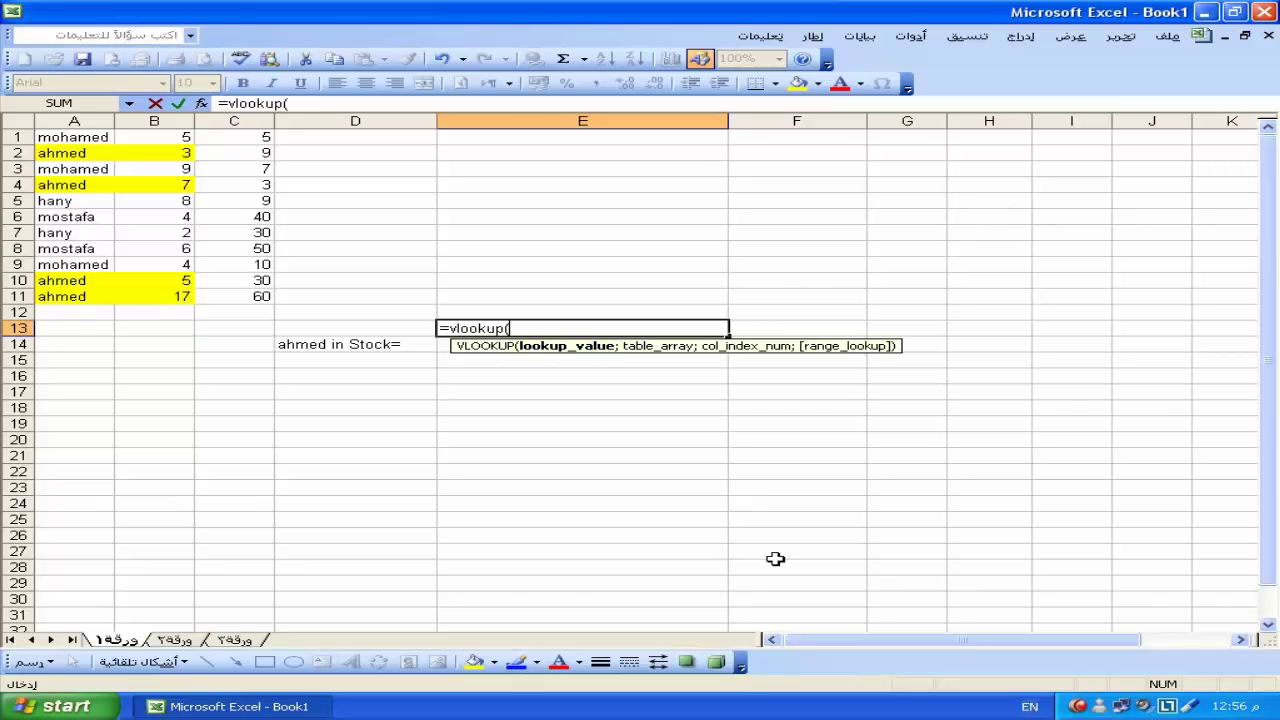
{"action": "type", "text": "5"}
{"action": "type", "text": ";"}
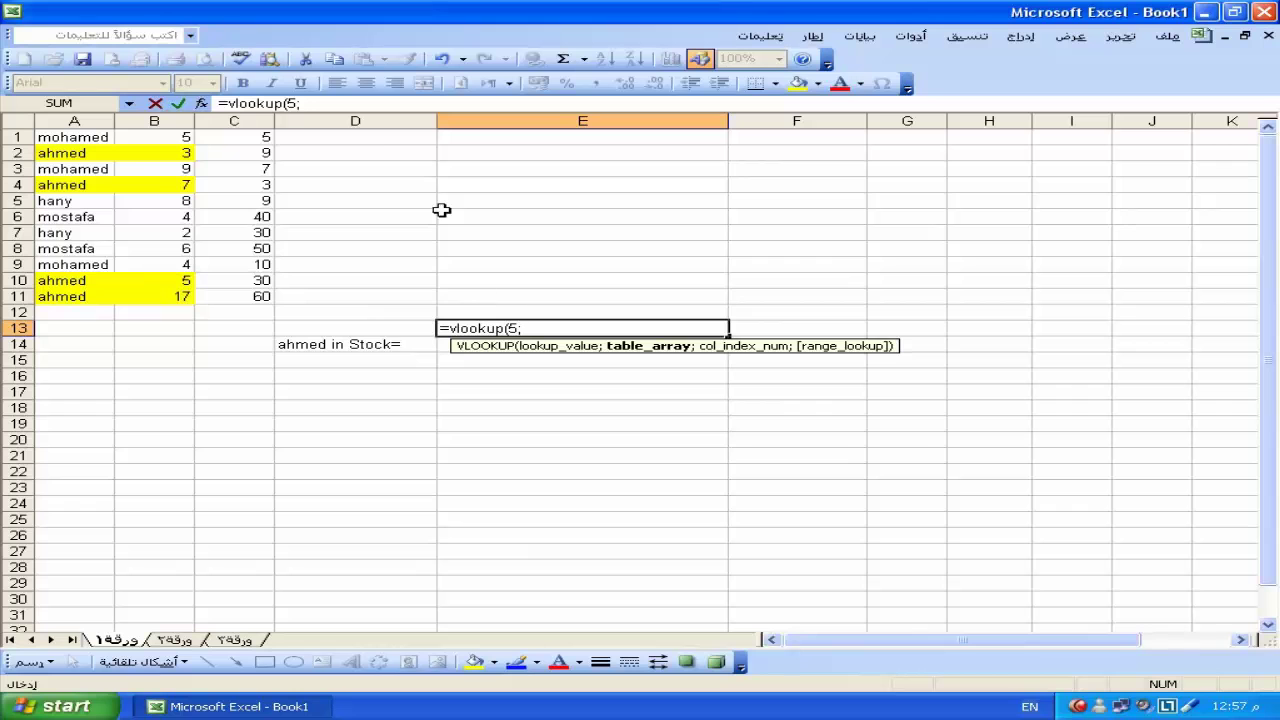
{"action": "left_click_drag", "start_coordinate": [155, 137], "coordinate": [262, 296]}
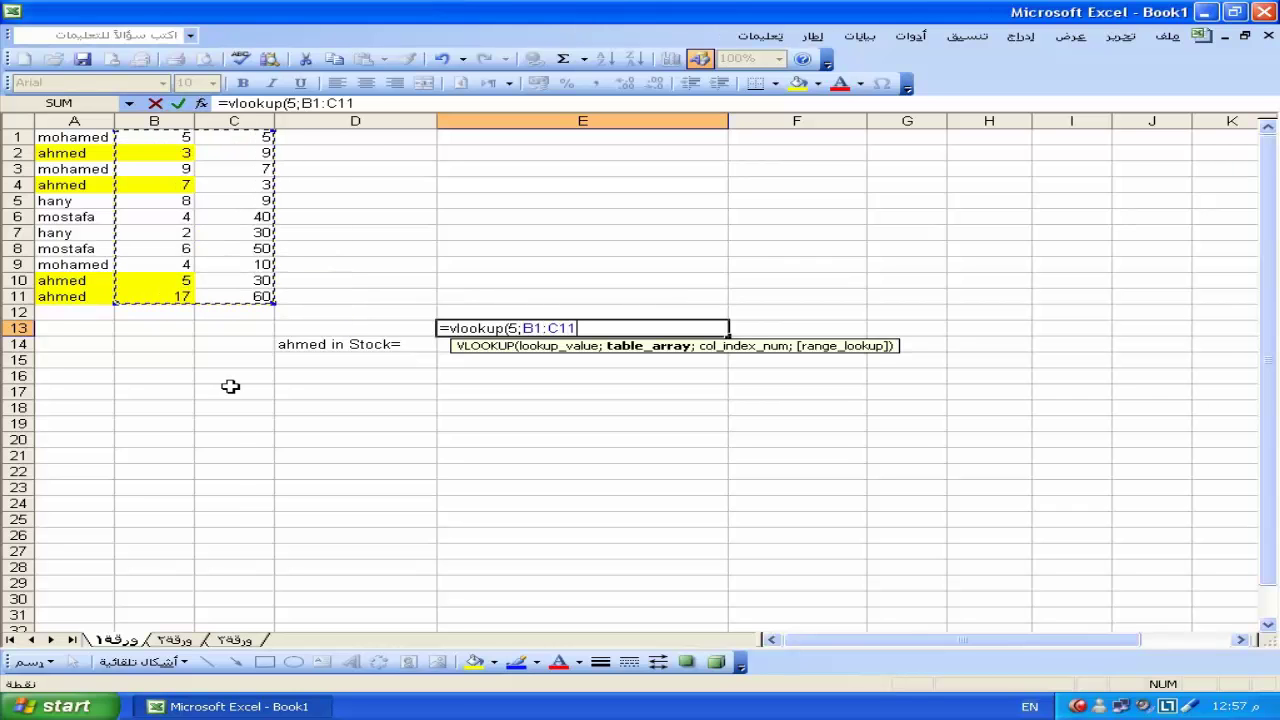
{"action": "type", "text": ";2"}
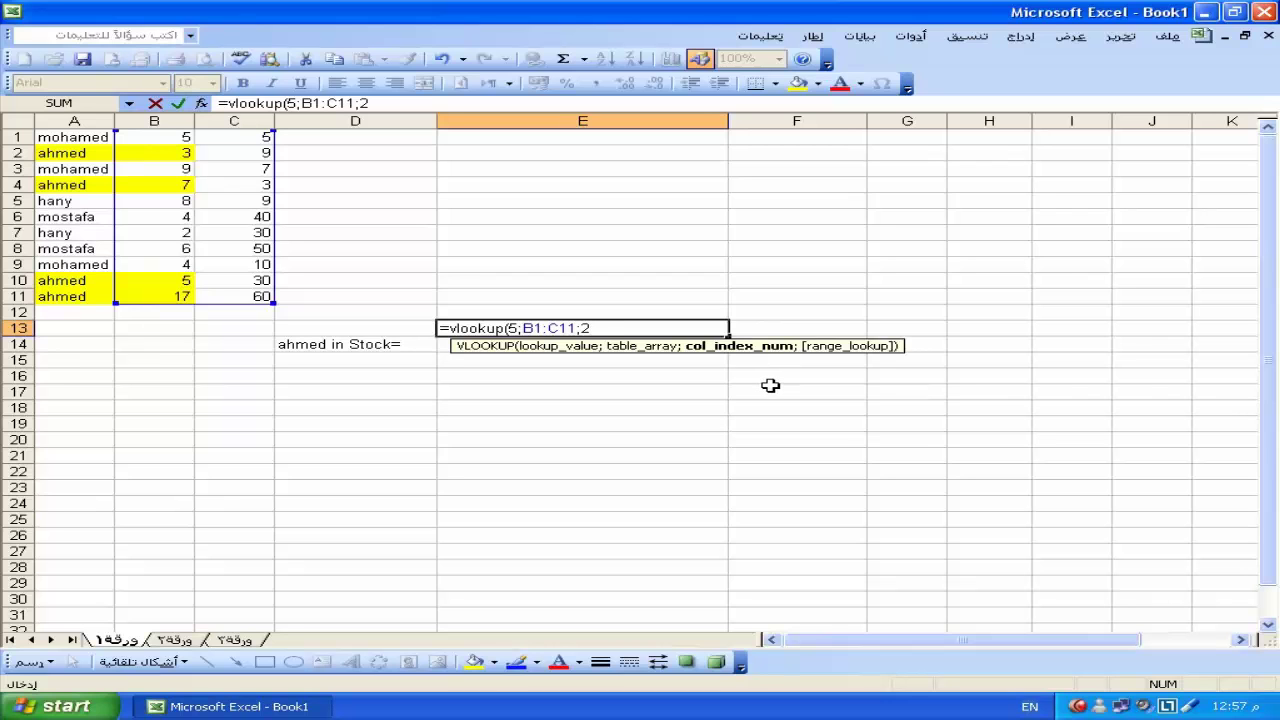
{"action": "type", "text": ";flase"}
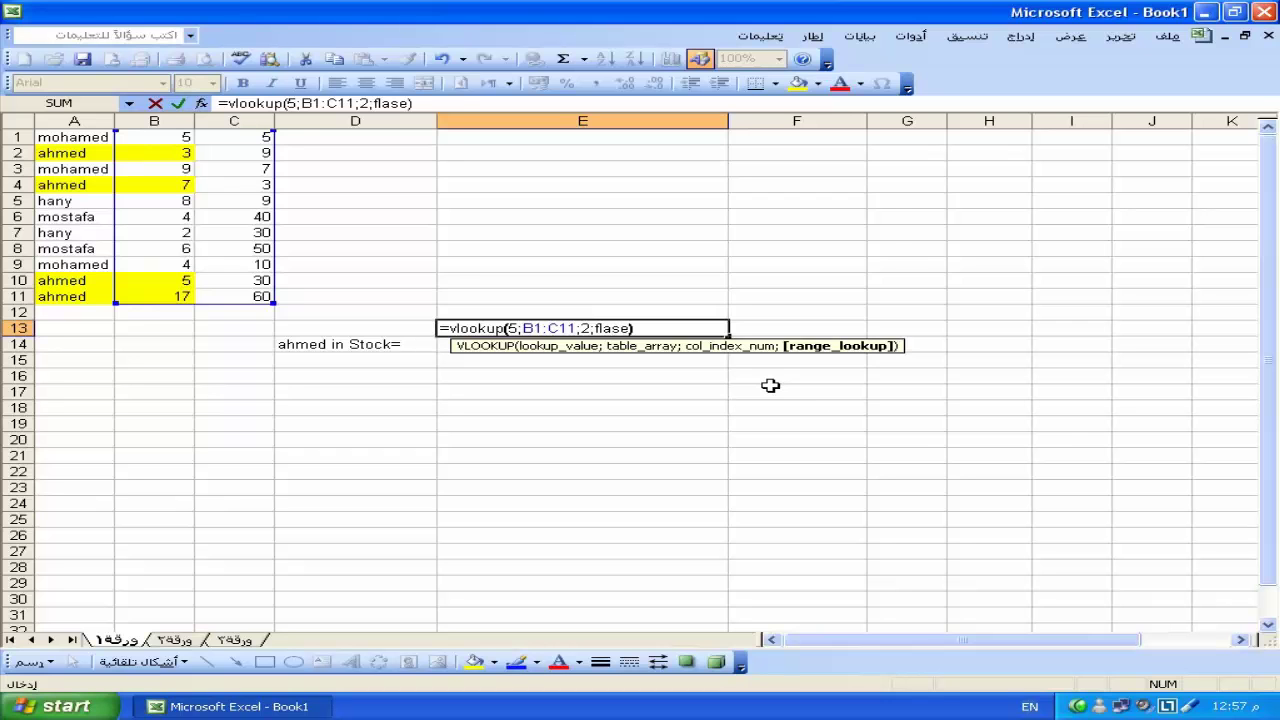
{"action": "key", "text": "Return"}
Step: Correct the misspelled 'flase' to FALSE in E13's VLOOKUP formula
{"action": "left_click", "coordinate": [628, 323]}
{"action": "double_click", "coordinate": [626, 326]}
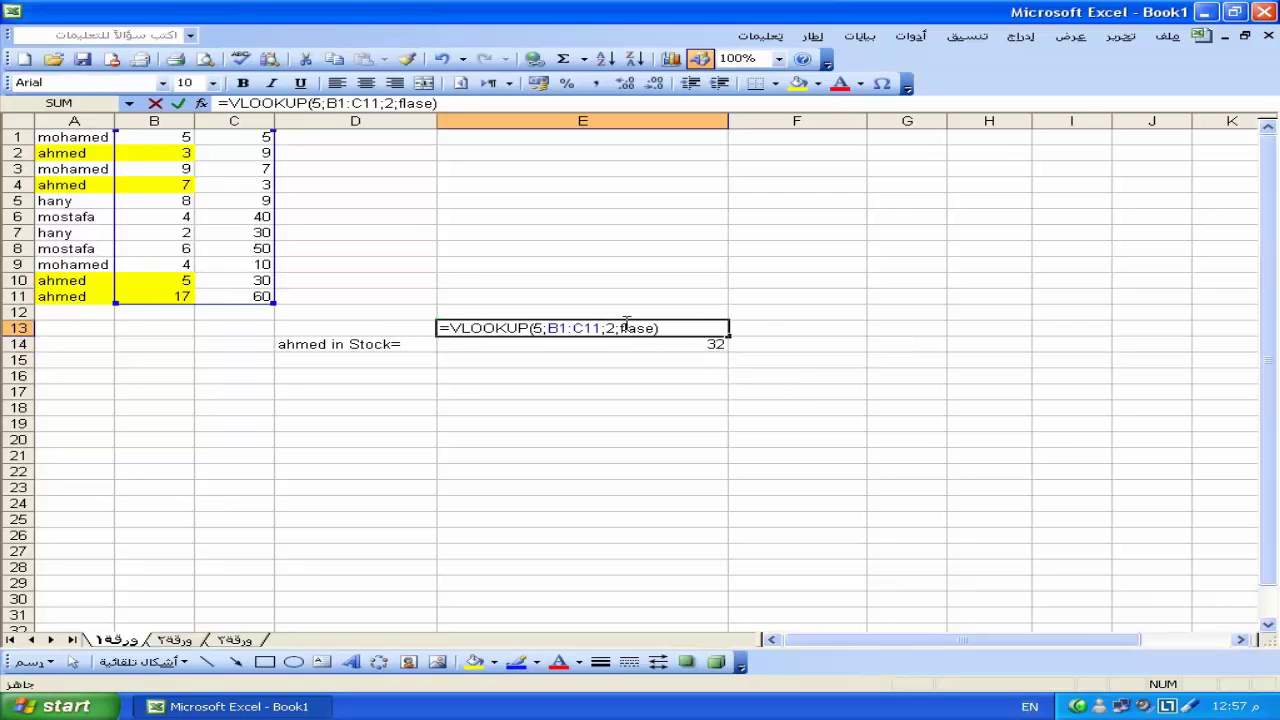
{"action": "double_click", "coordinate": [640, 327]}
{"action": "left_click", "coordinate": [642, 327]}
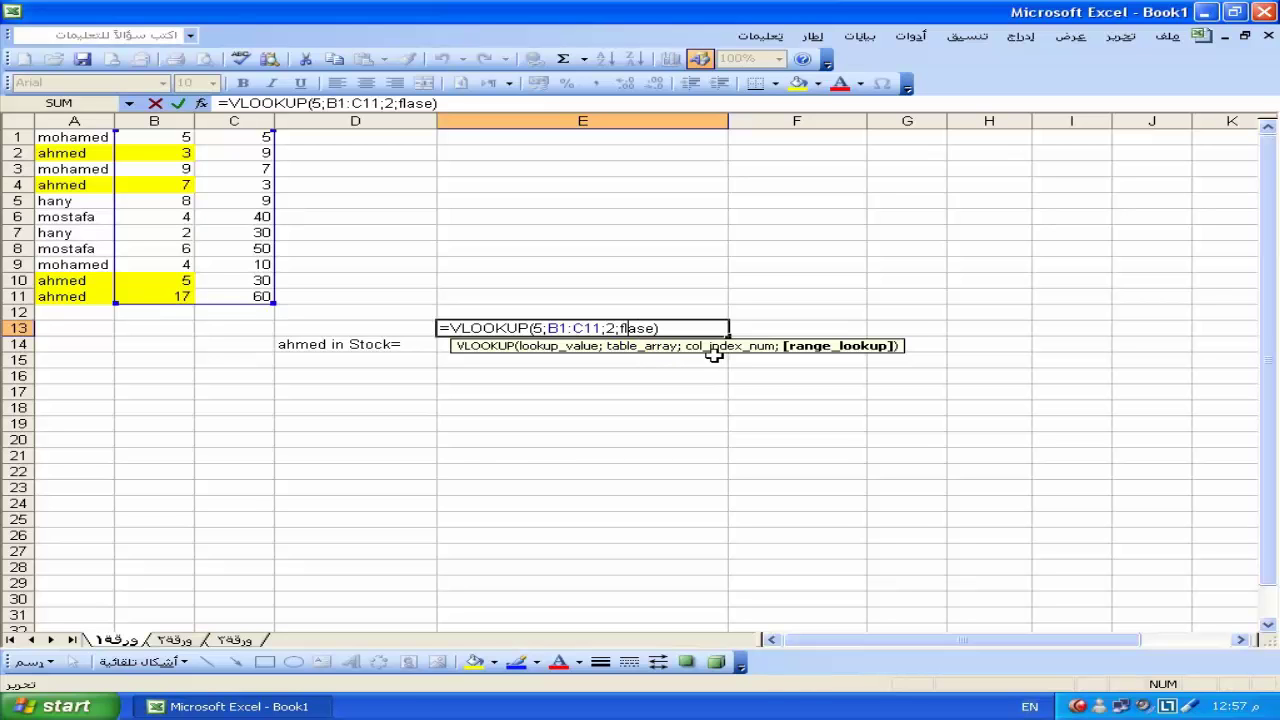
{"action": "key", "text": "BackSpace"}
{"action": "type", "text": "l"}
{"action": "key", "text": "Return"}
{"action": "left_click", "coordinate": [666, 330]}
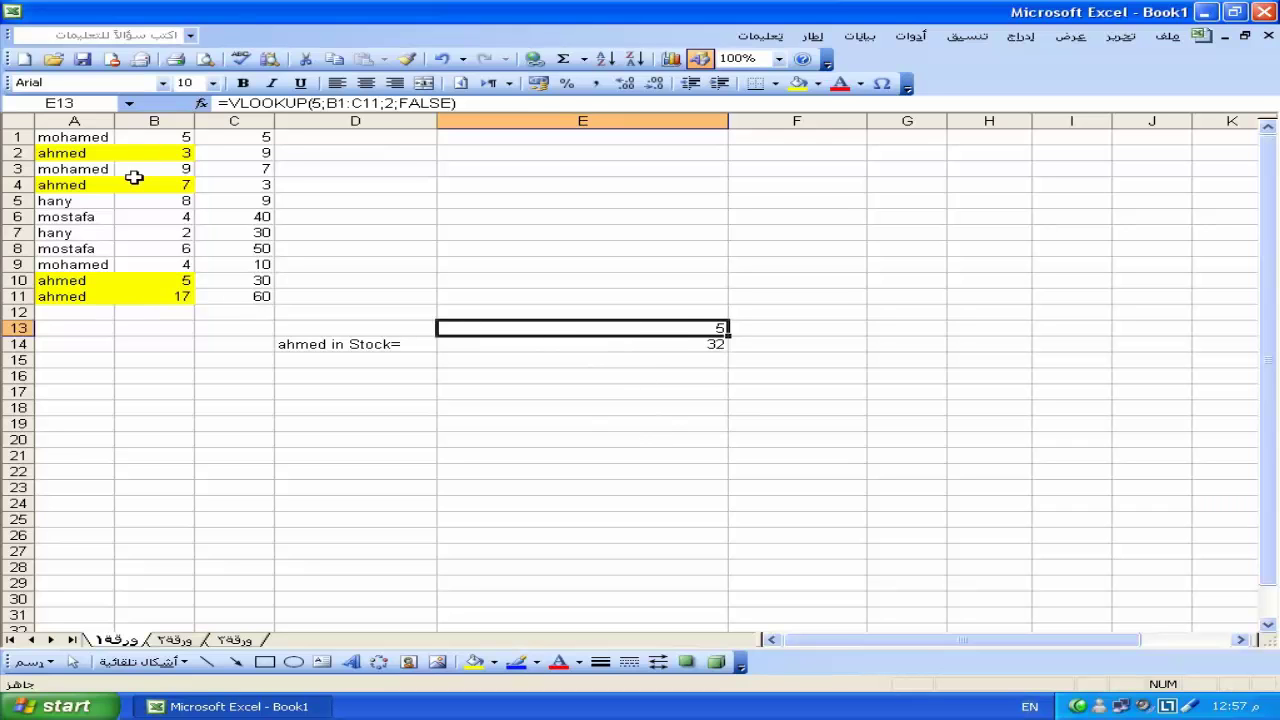
Step: Change the value in C1 from 5 to 6
{"action": "left_click", "coordinate": [262, 135]}
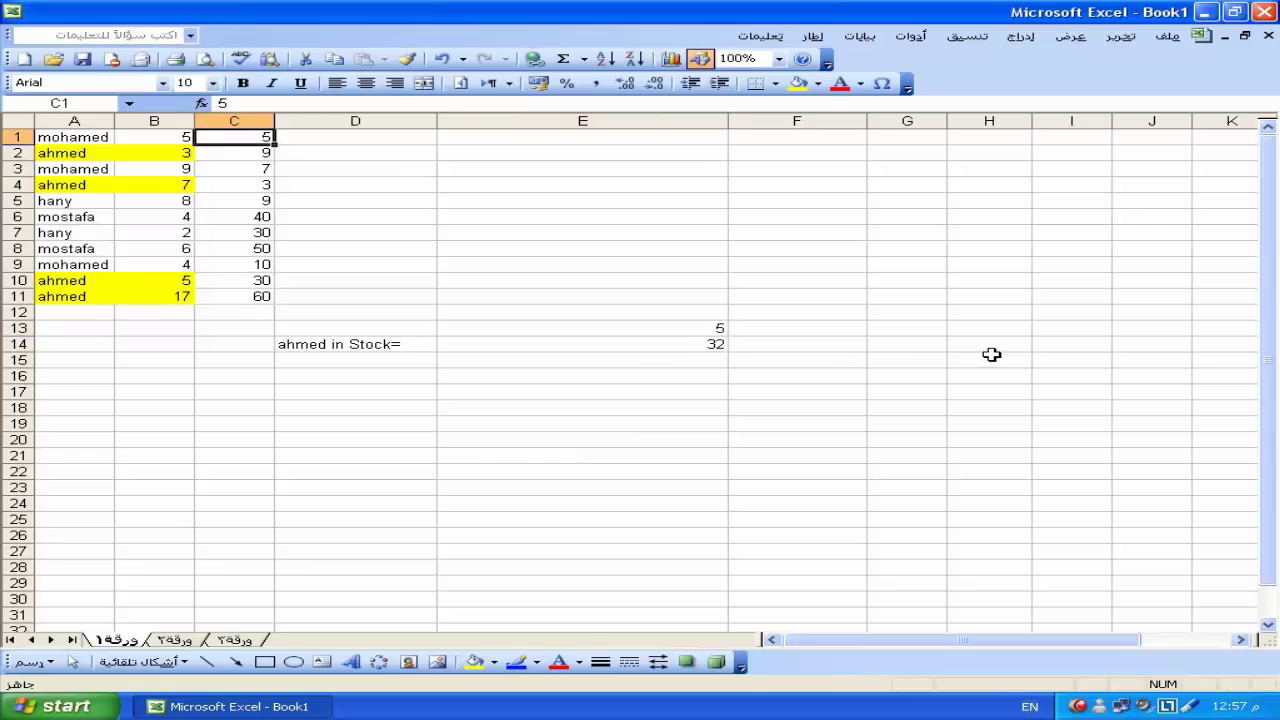
{"action": "type", "text": "6"}
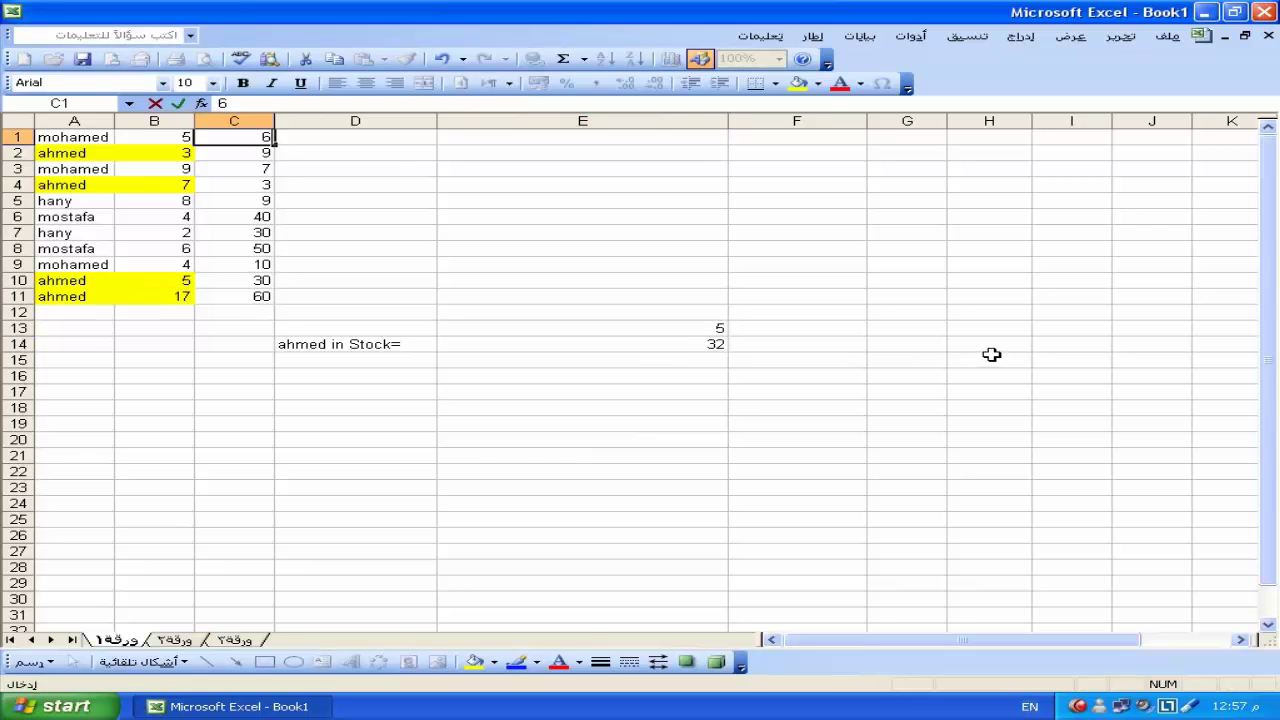
{"action": "key", "text": "Return"}
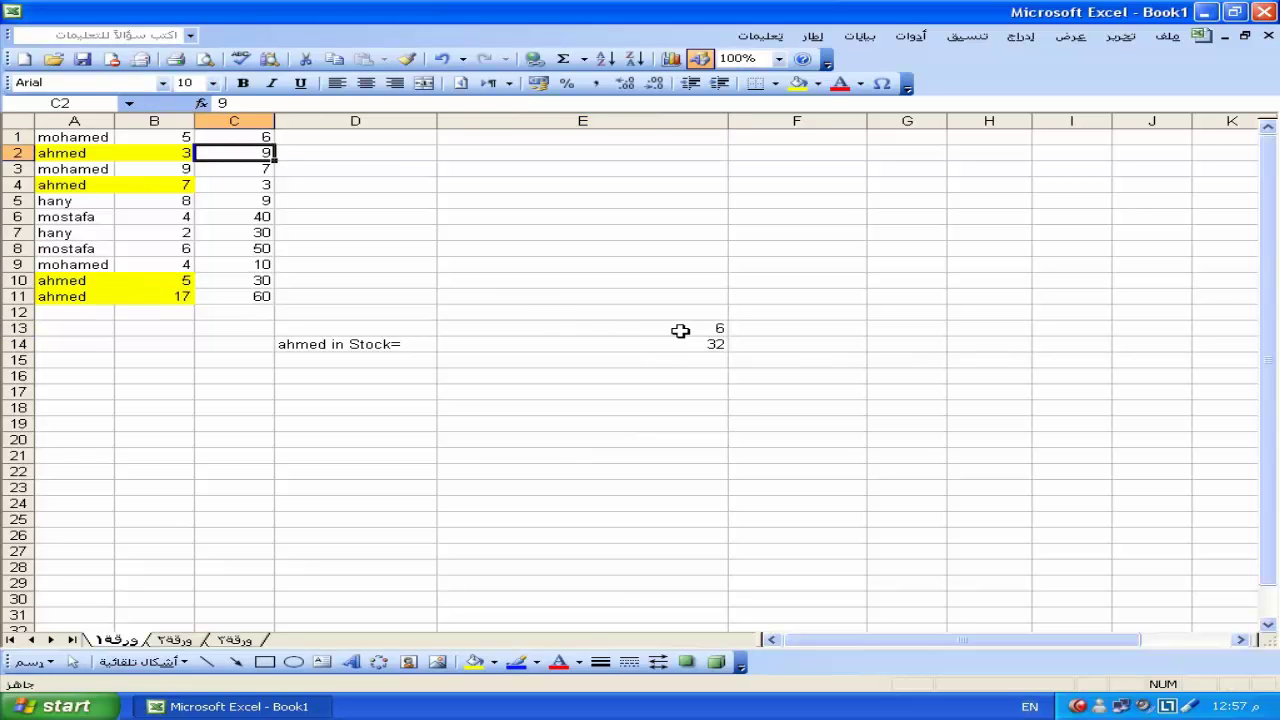